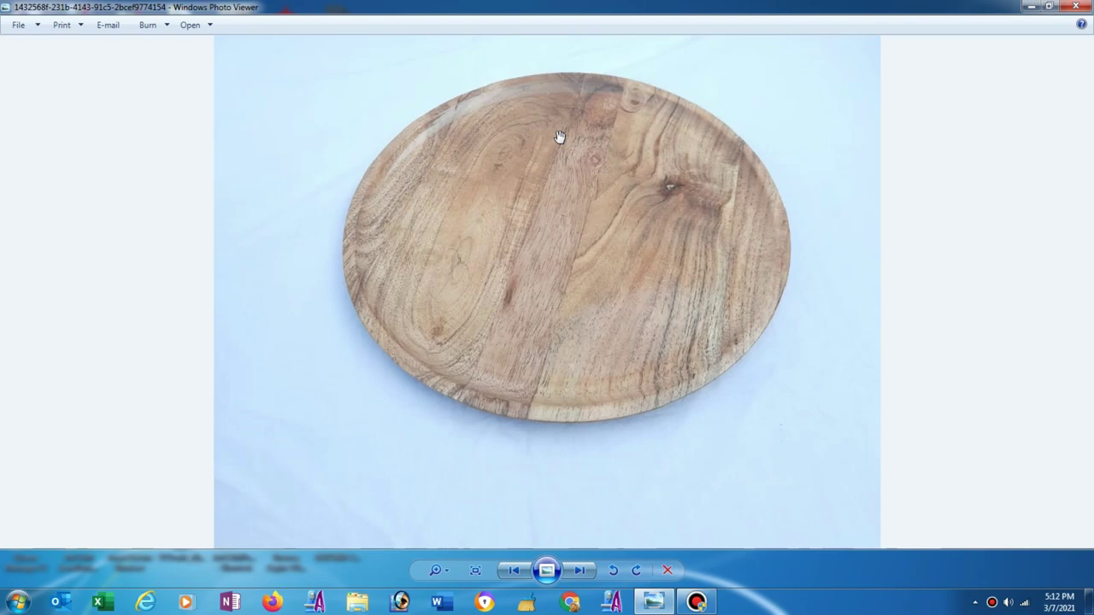
View the wooden plate photo, close the viewer, and drag the image onto the ArtCAM 2008 shortcut
{"action": "left_click", "coordinate": [1030, 6]}
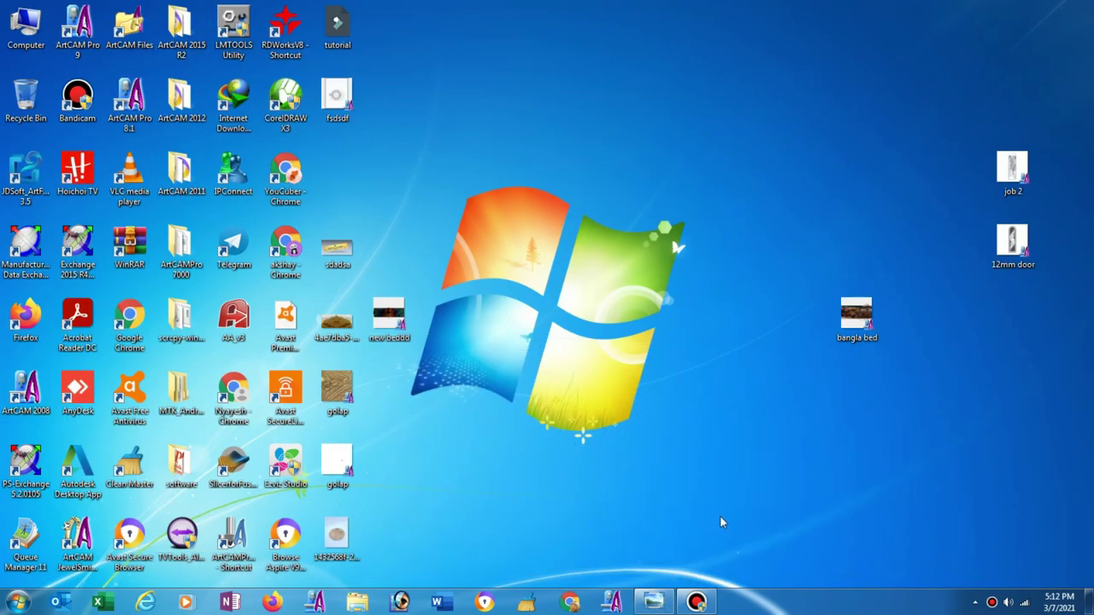
{"action": "double_click", "coordinate": [338, 537]}
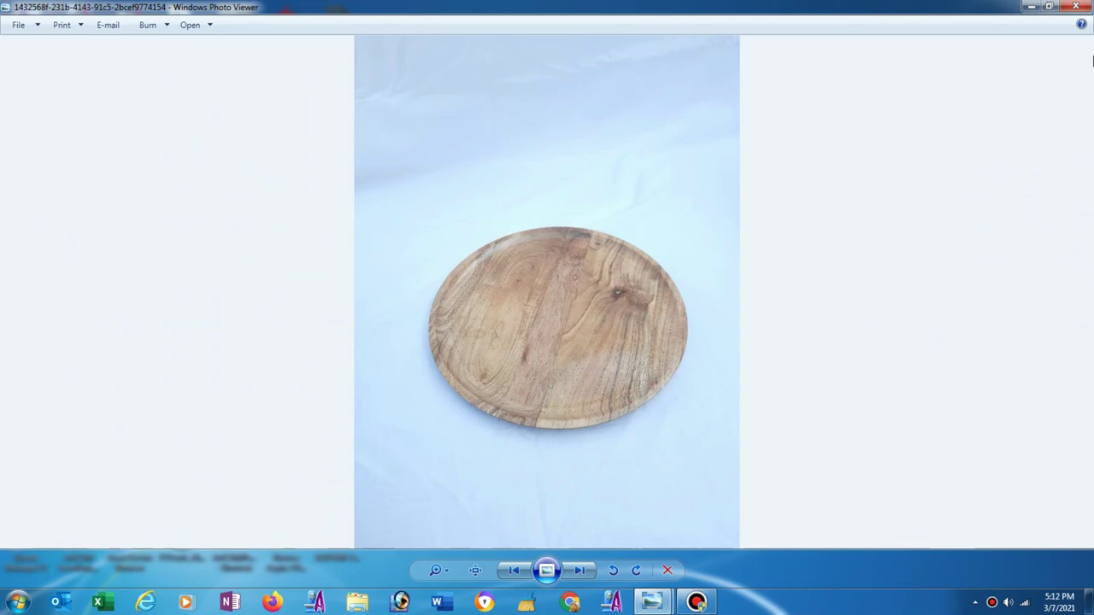
{"action": "left_click", "coordinate": [1075, 6]}
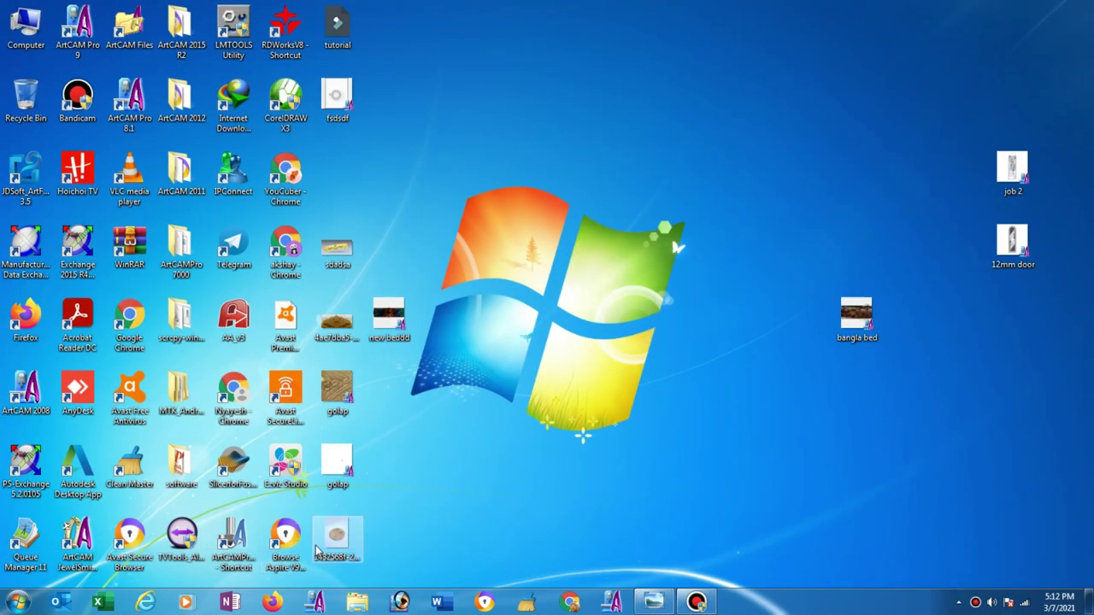
{"action": "left_click_drag", "start_coordinate": [336, 536], "coordinate": [38, 393]}
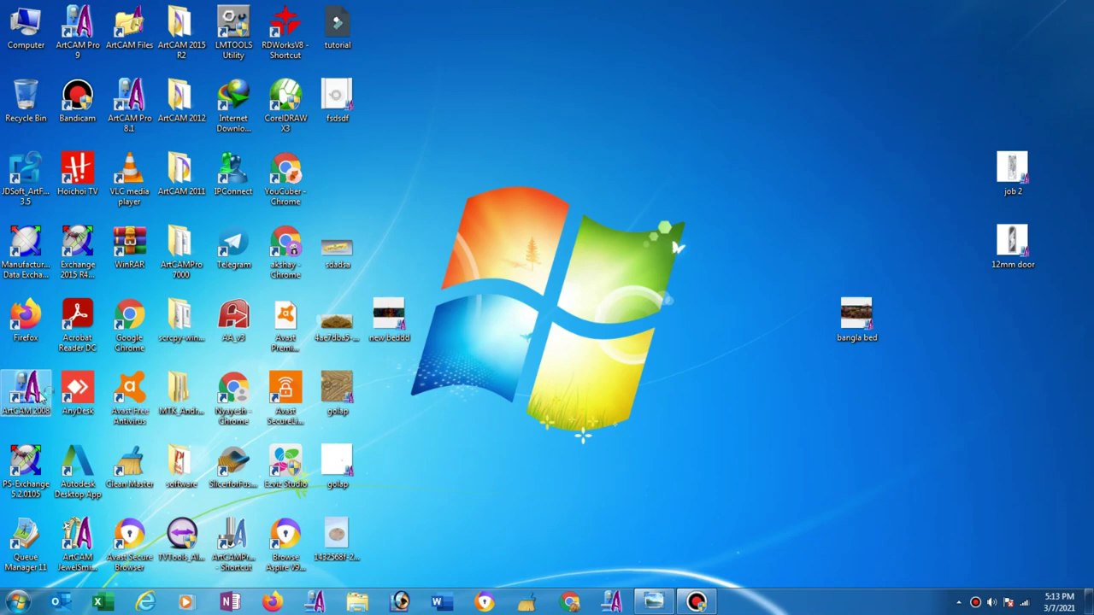
Size the new model by Image size in inches, width 20, giving 26.6667 tall
{"action": "left_click", "coordinate": [648, 603]}
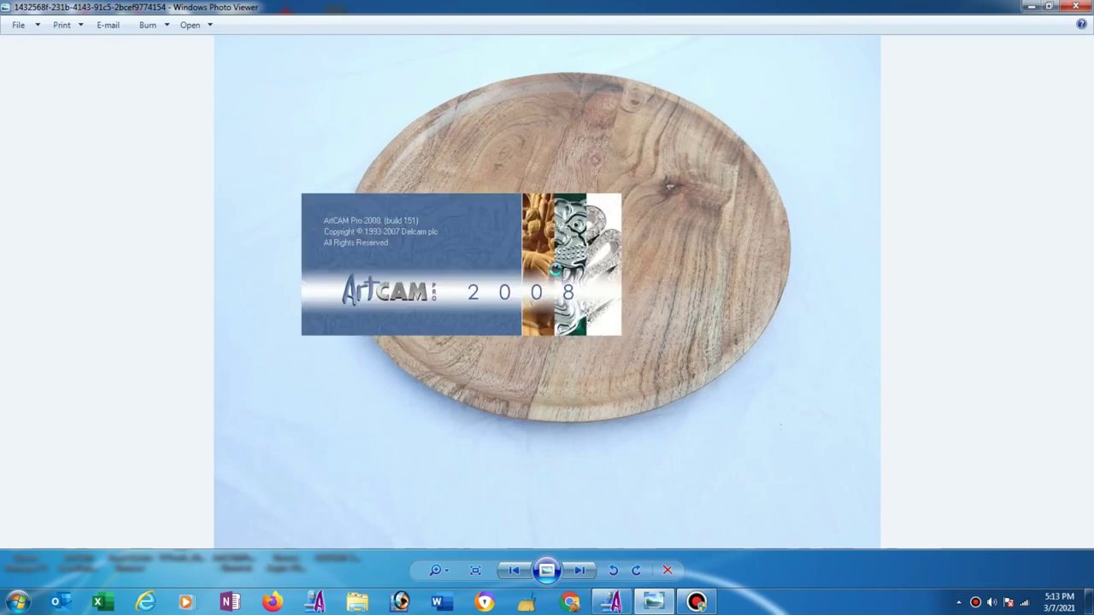
{"action": "left_click", "coordinate": [1031, 6]}
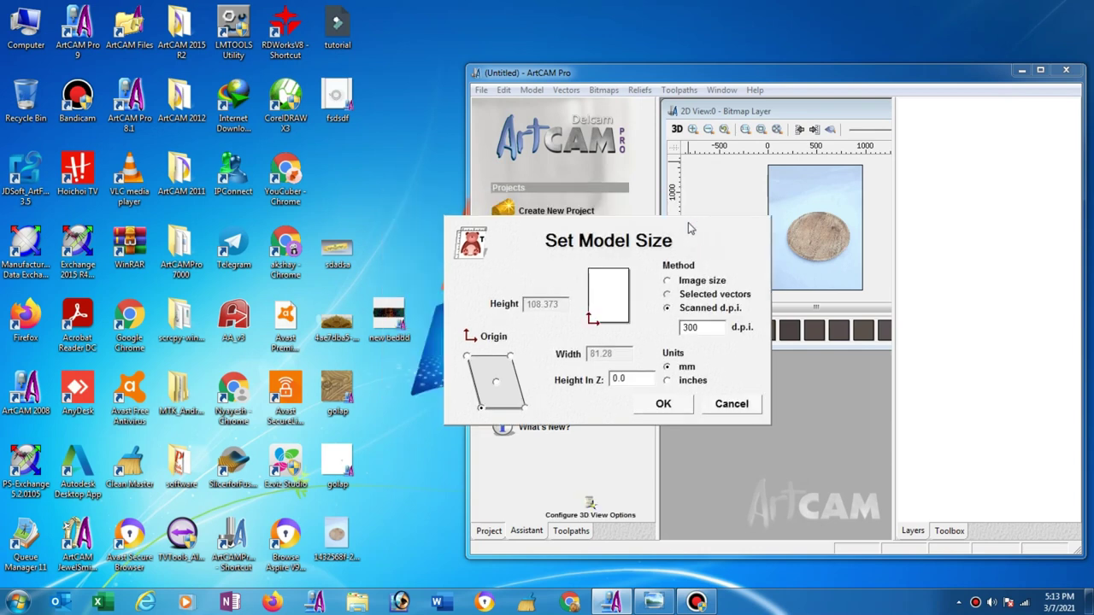
{"action": "left_click", "coordinate": [667, 283]}
{"action": "left_click", "coordinate": [667, 381]}
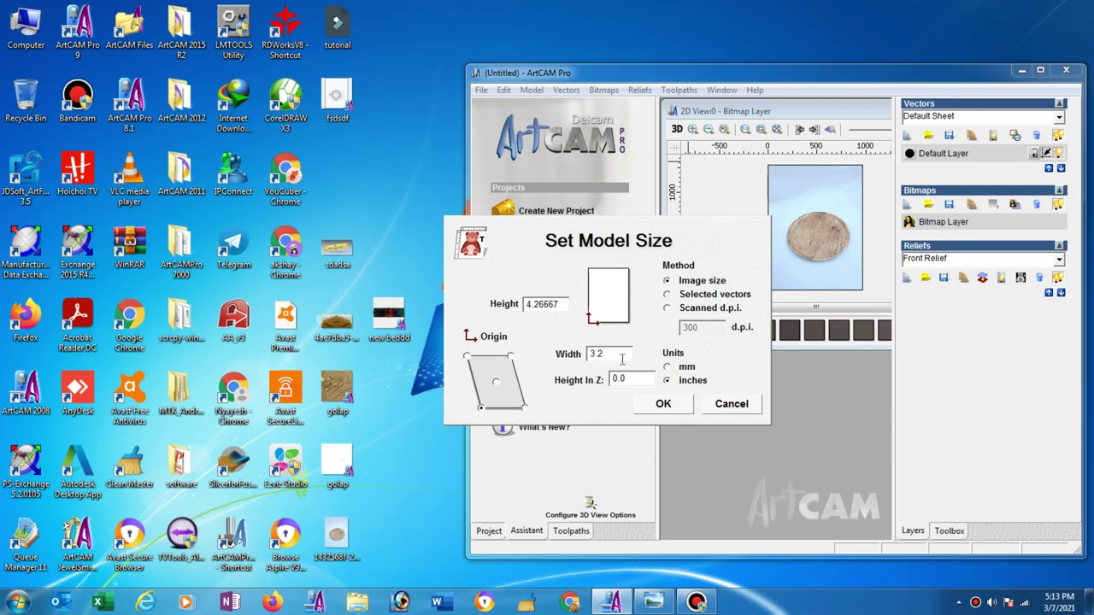
{"action": "left_click_drag", "start_coordinate": [620, 354], "coordinate": [563, 352]}
{"action": "type", "text": "20"}
{"action": "left_click", "coordinate": [664, 404]}
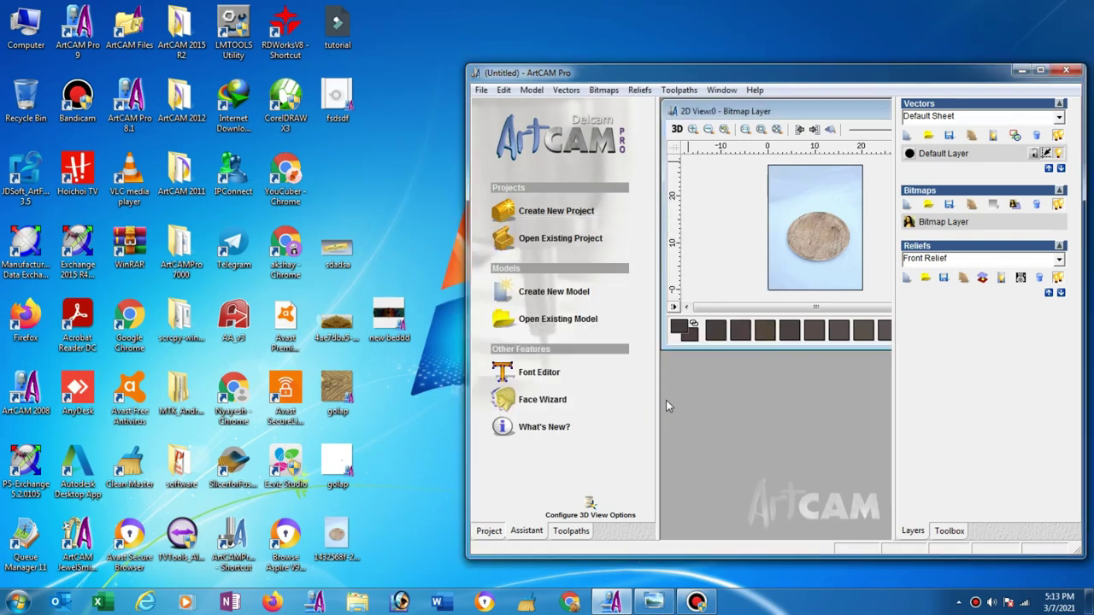
Maximize ArtCAM and the 2D view, then draw an 8-inch diameter circle over the plate's upper-left edge
{"action": "left_click", "coordinate": [1039, 71]}
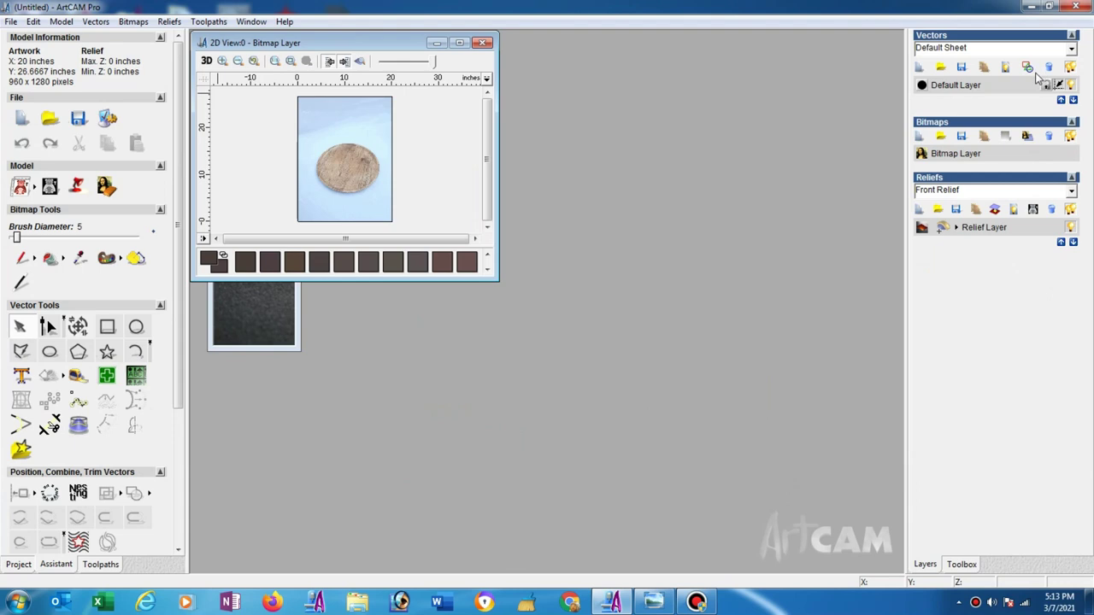
{"action": "left_click", "coordinate": [459, 42]}
{"action": "scroll", "coordinate": [545, 289], "scroll_direction": "up", "scroll_amount": 3}
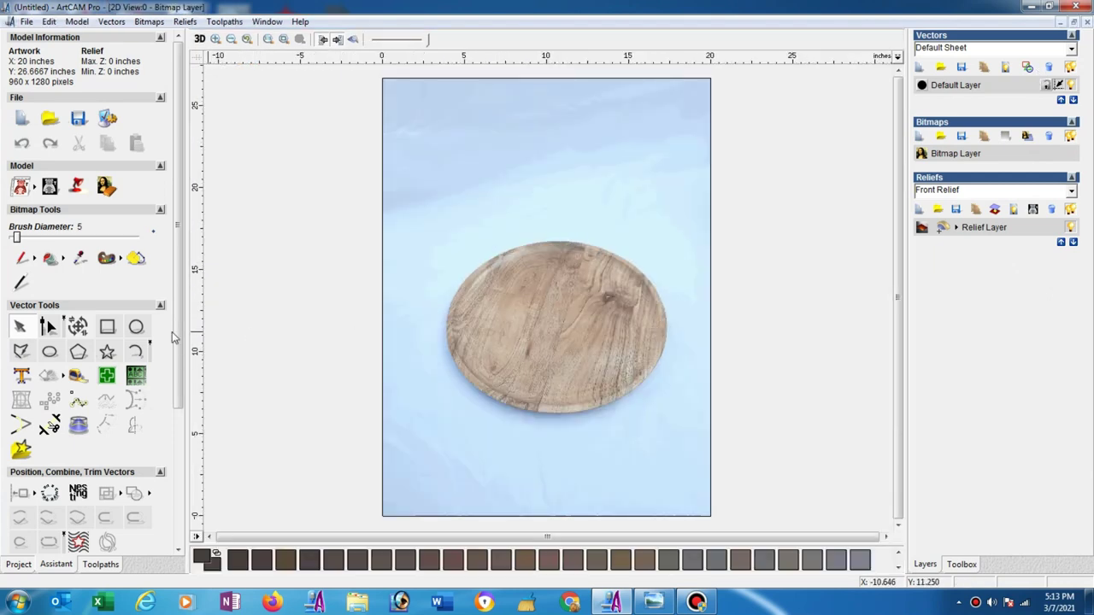
{"action": "left_click", "coordinate": [136, 326]}
{"action": "left_click_drag", "start_coordinate": [479, 247], "coordinate": [516, 300]}
{"action": "type", "text": "8.15"}
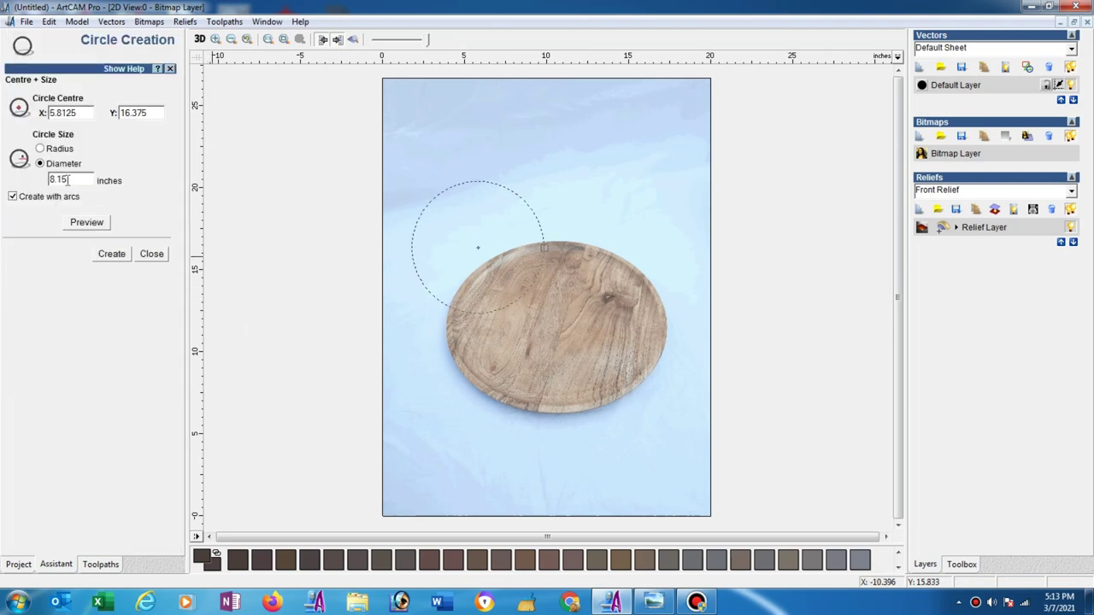
{"action": "left_click_drag", "start_coordinate": [80, 179], "coordinate": [32, 184]}
{"action": "type", "text": "8"}
{"action": "left_click", "coordinate": [105, 255]}
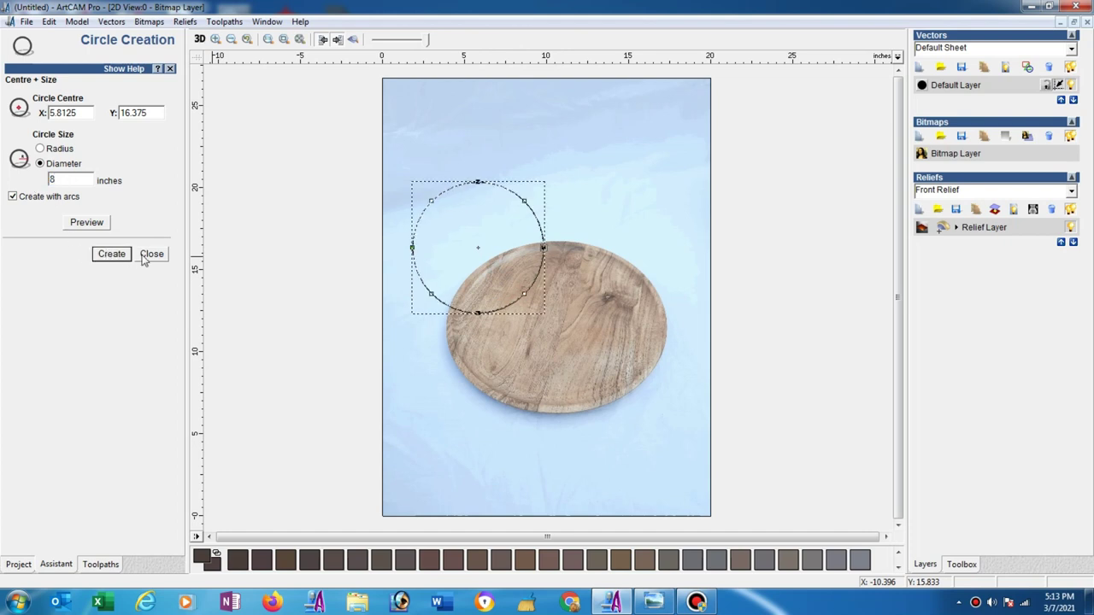
{"action": "left_click", "coordinate": [151, 254]}
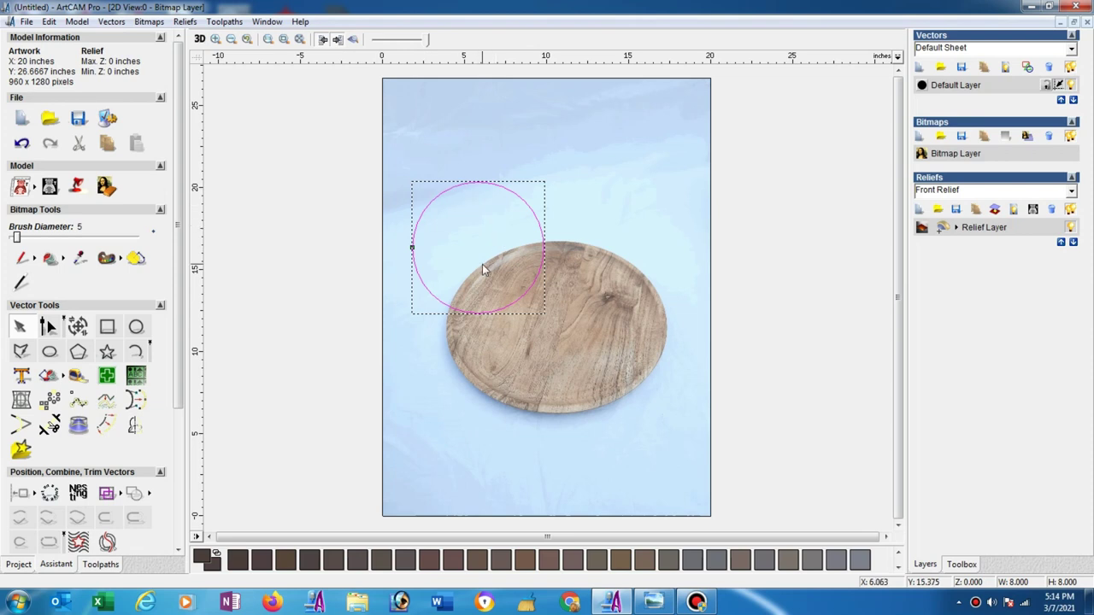
Switch the model units to millimetres via Model > Set Size
{"action": "left_click", "coordinate": [77, 21]}
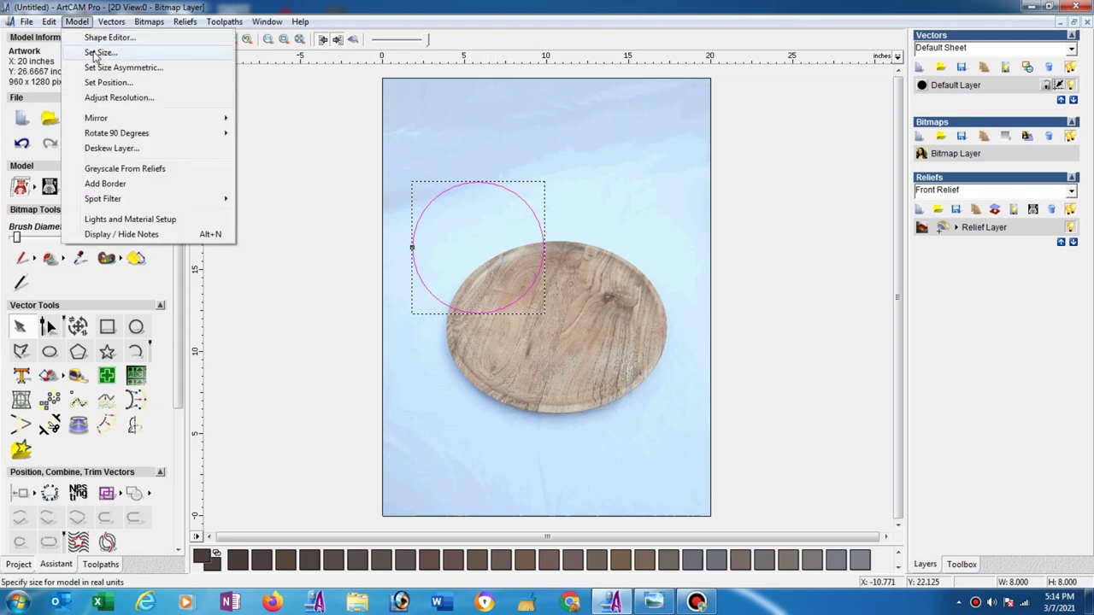
{"action": "left_click", "coordinate": [97, 53]}
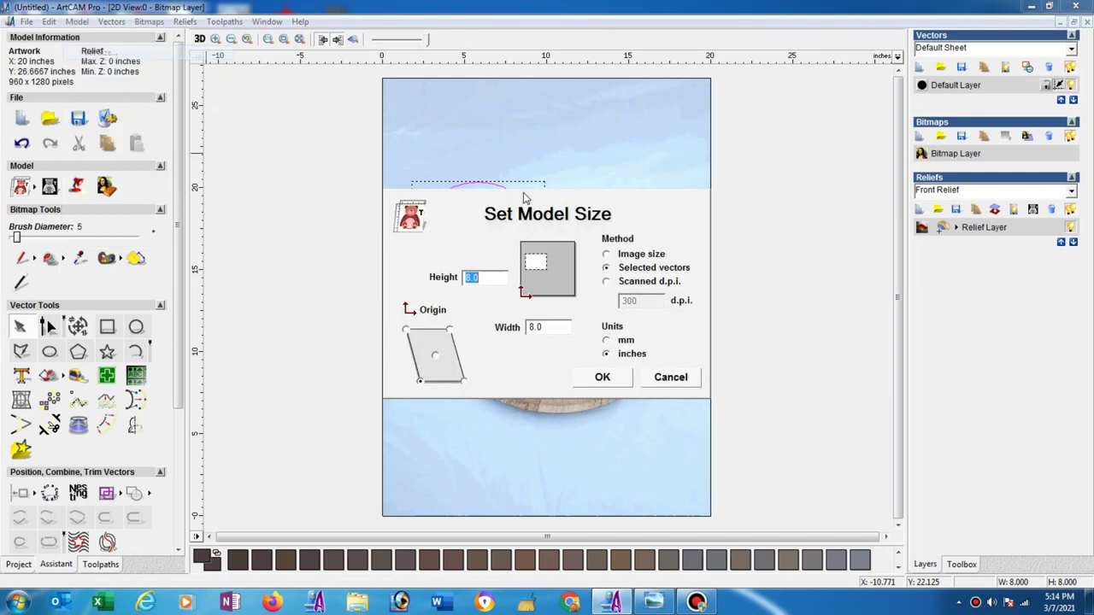
{"action": "left_click", "coordinate": [605, 339]}
{"action": "left_click", "coordinate": [602, 377]}
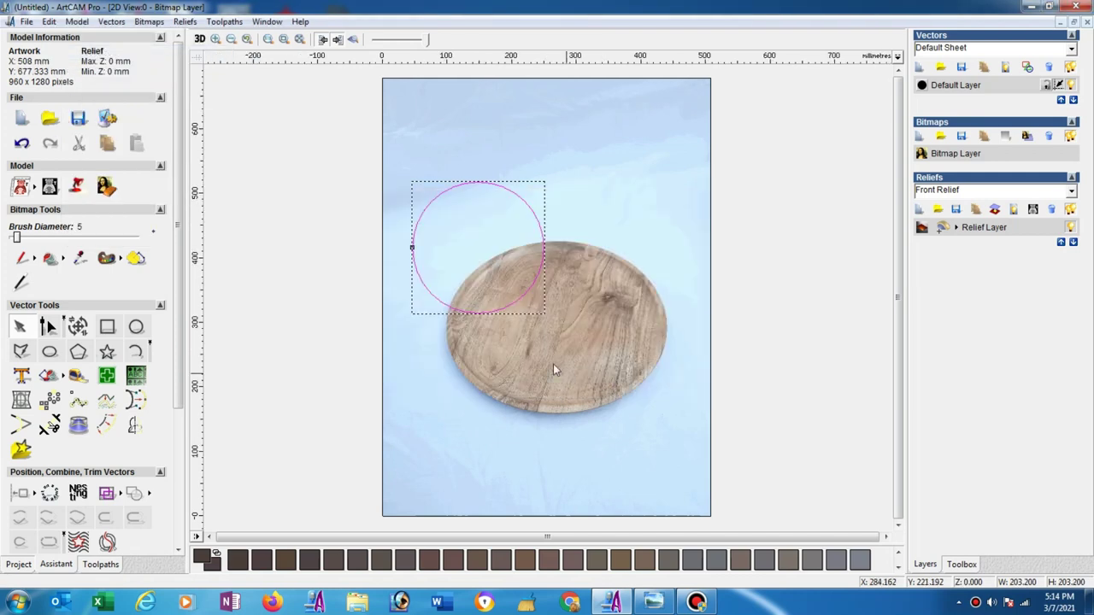
Move the circle down so it overlaps the plate's lower-left edge
{"action": "left_click_drag", "start_coordinate": [511, 300], "coordinate": [508, 473]}
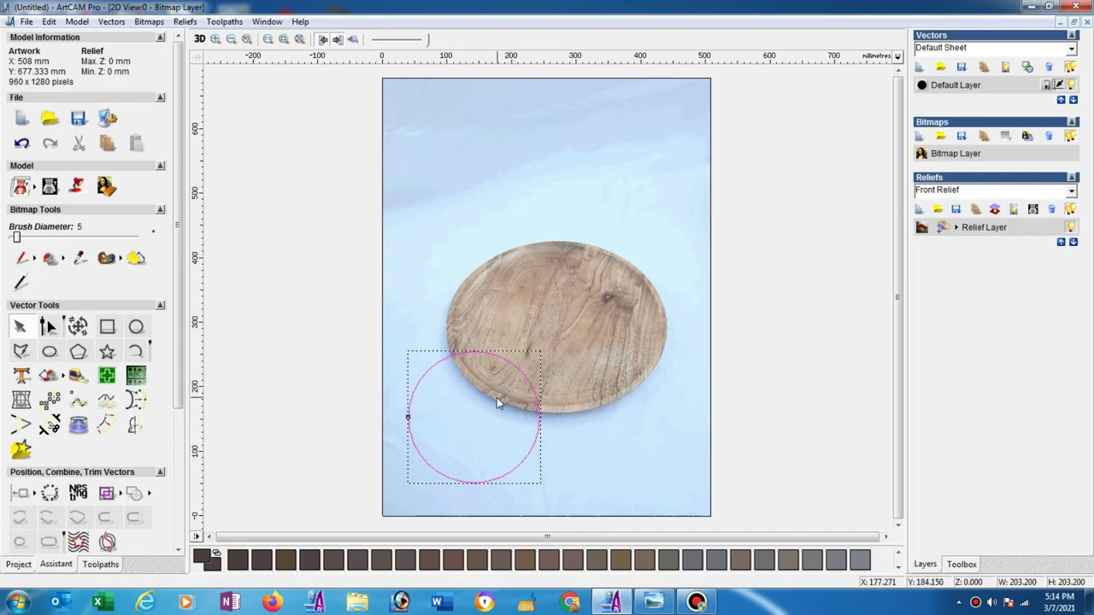
{"action": "scroll", "coordinate": [496, 399], "scroll_direction": "up", "scroll_amount": 2}
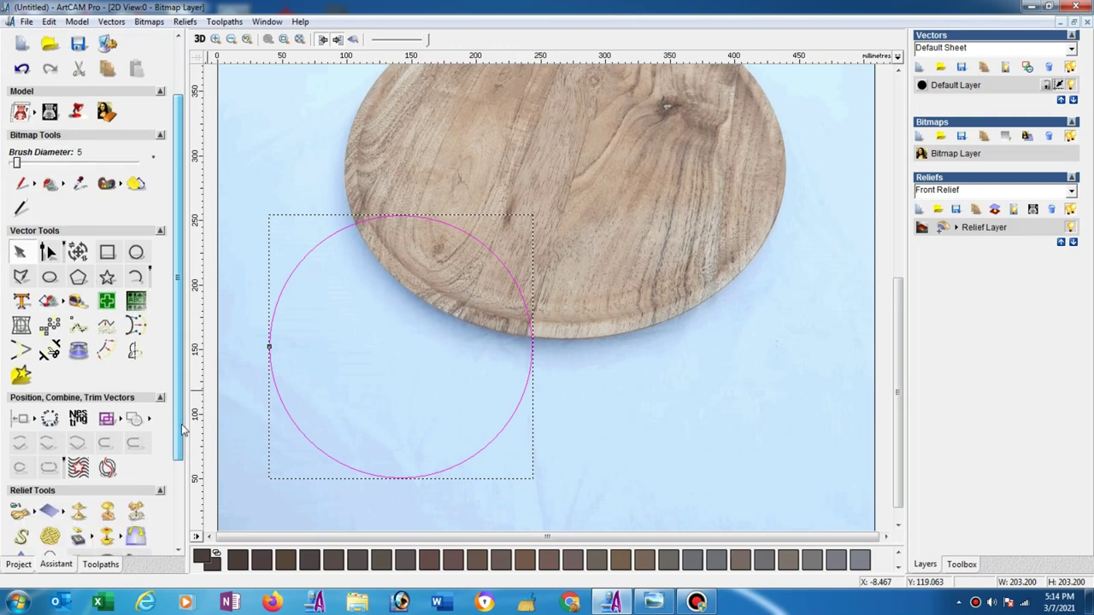
{"action": "left_click_drag", "start_coordinate": [177, 374], "coordinate": [178, 464]}
Offset the selected circle 13 mm inwards to create a second circle
{"action": "left_click", "coordinate": [106, 294]}
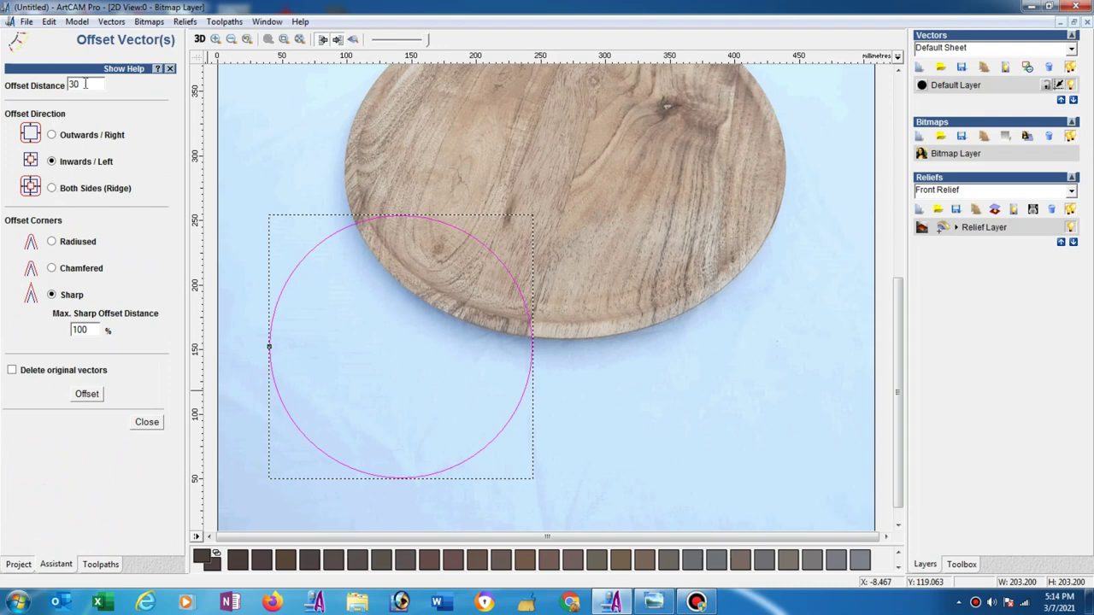
{"action": "left_click_drag", "start_coordinate": [85, 83], "coordinate": [46, 86]}
{"action": "type", "text": "13"}
{"action": "left_click", "coordinate": [87, 393]}
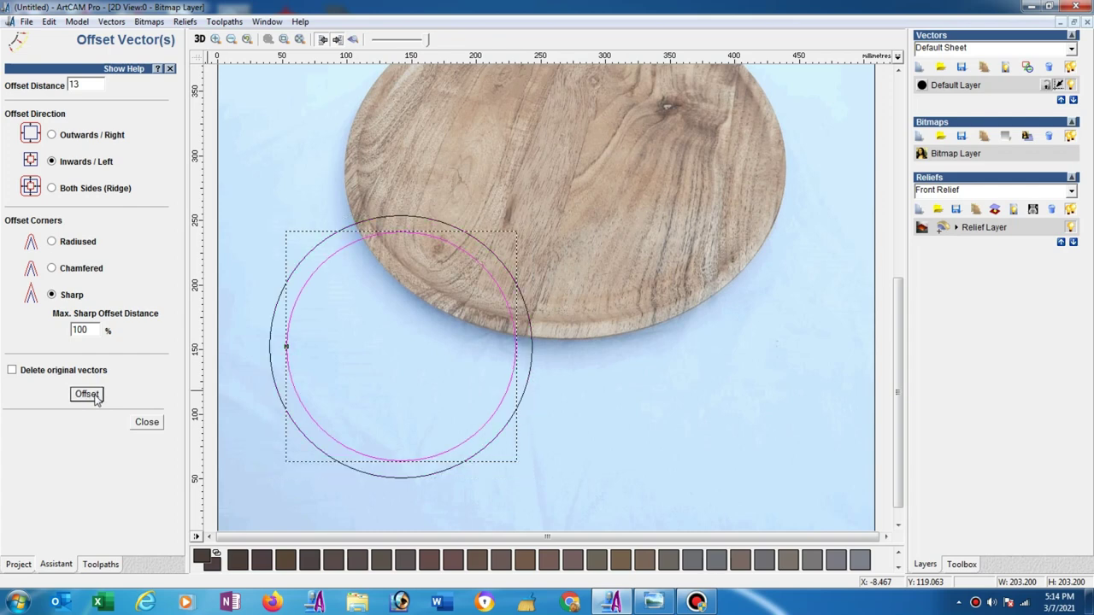
{"action": "left_click", "coordinate": [147, 423]}
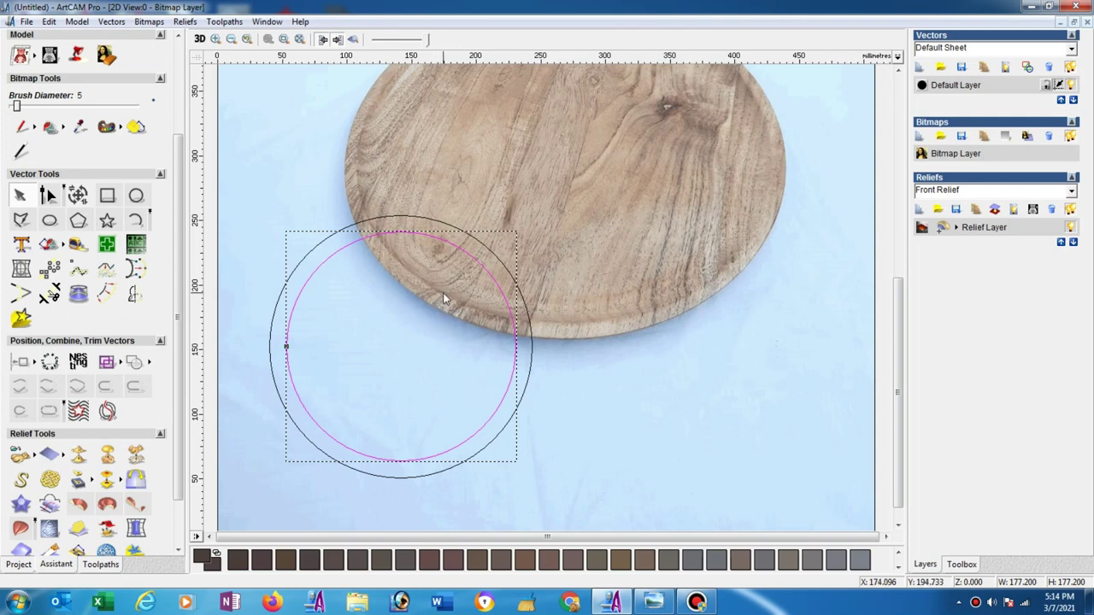
Offset the outer circle 5 mm inwards, then clear the selection
{"action": "left_click", "coordinate": [272, 358]}
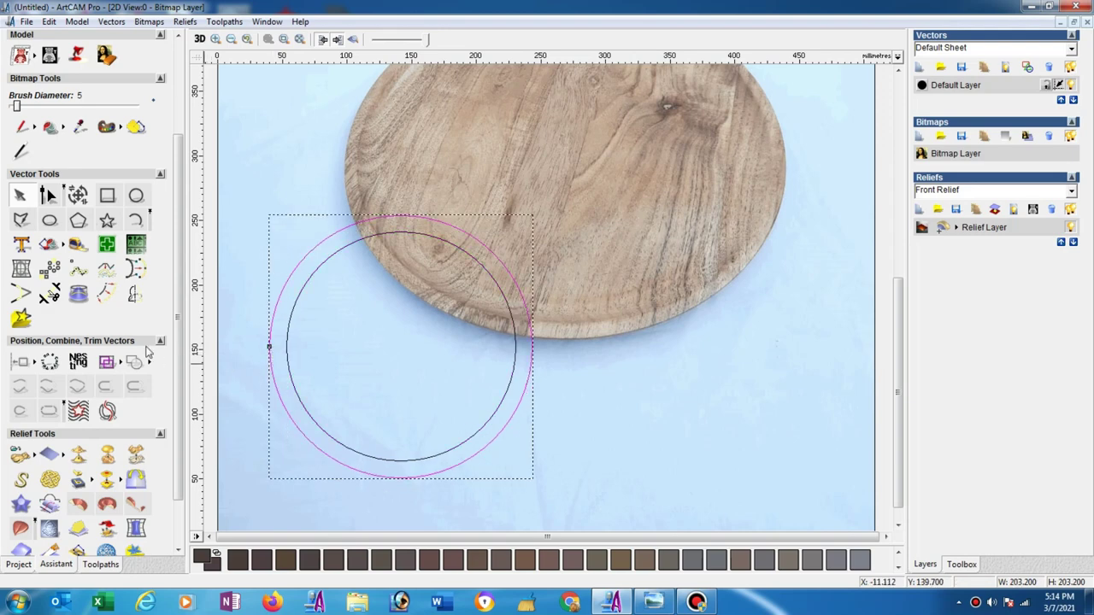
{"action": "left_click", "coordinate": [105, 293]}
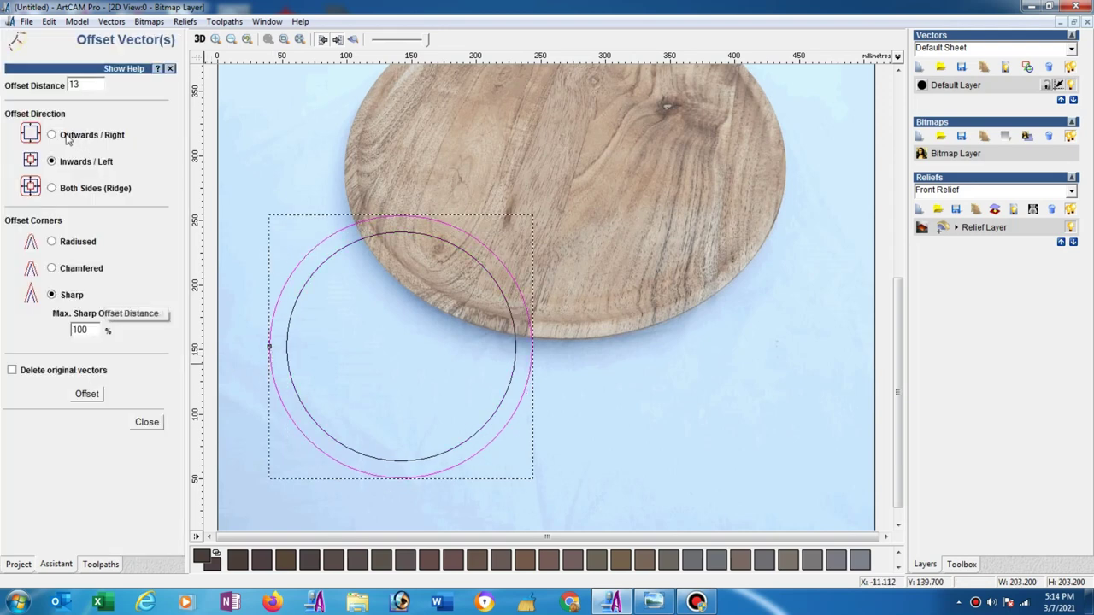
{"action": "left_click_drag", "start_coordinate": [86, 84], "coordinate": [36, 83]}
{"action": "type", "text": "5"}
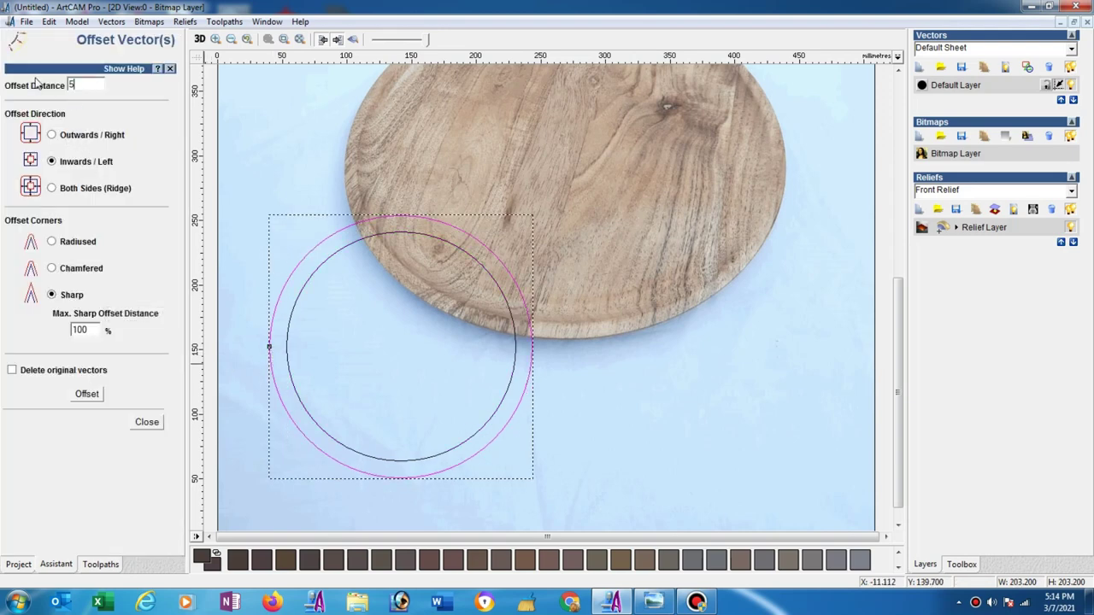
{"action": "left_click", "coordinate": [86, 394]}
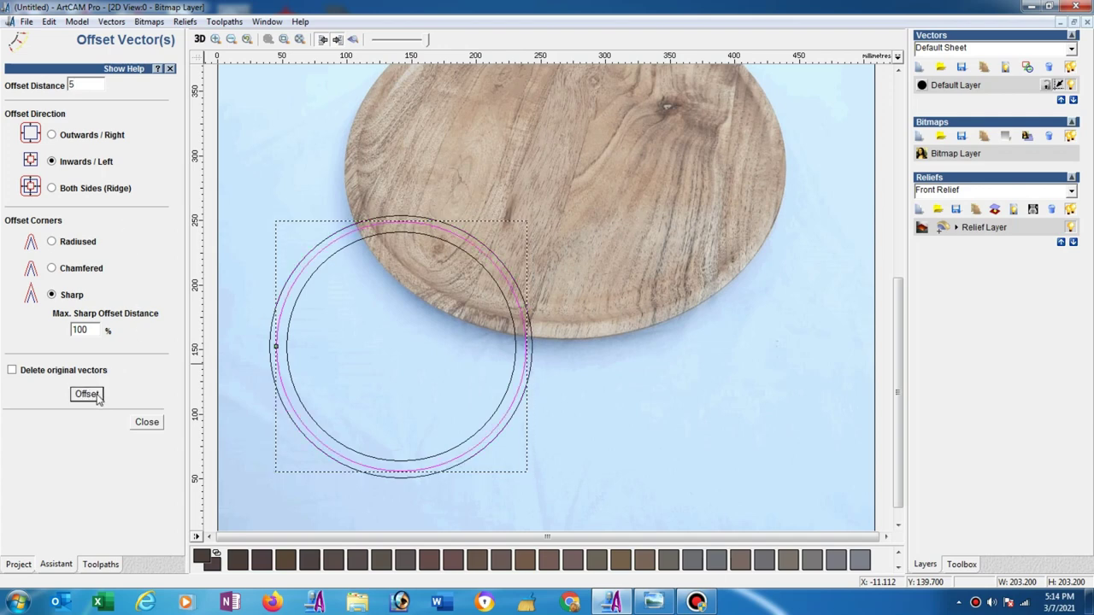
{"action": "left_click", "coordinate": [147, 423]}
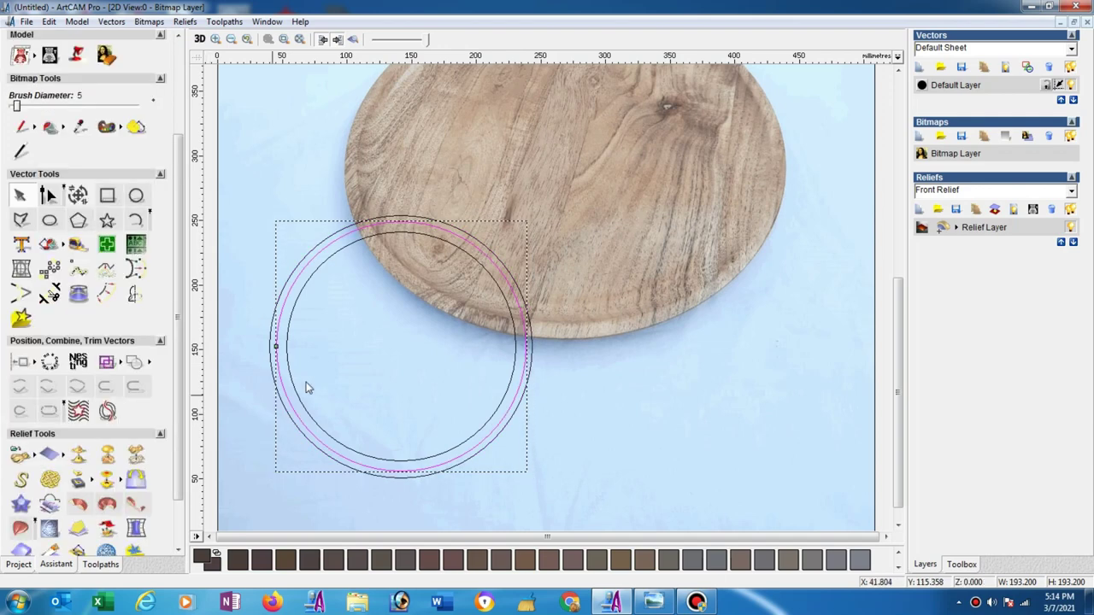
{"action": "left_click", "coordinate": [359, 359]}
{"action": "scroll", "coordinate": [239, 350], "scroll_direction": "up", "scroll_amount": 2}
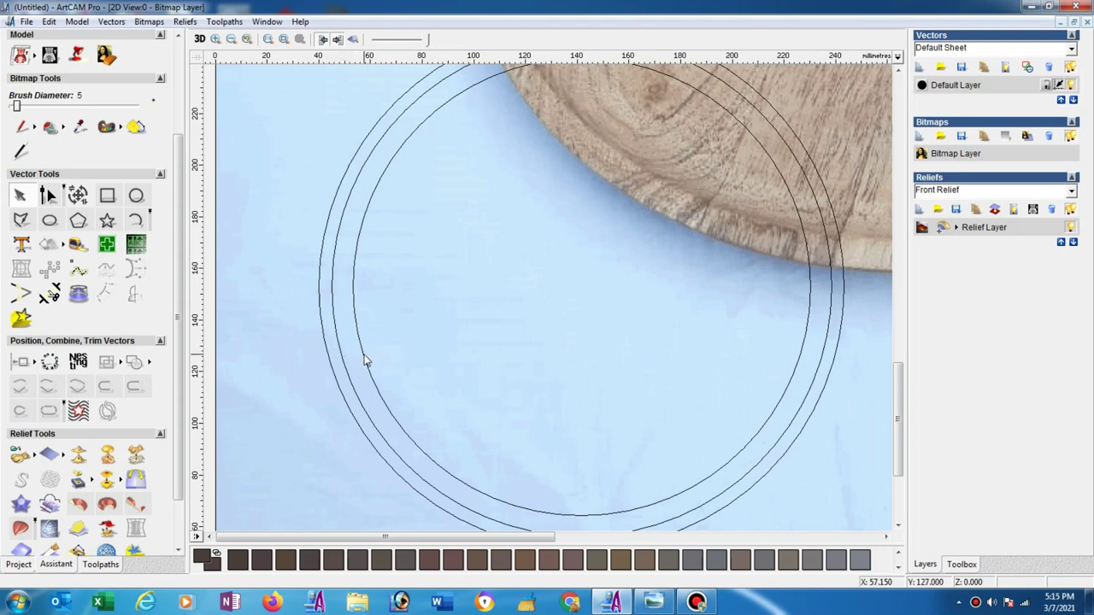
Delete the innermost circle
{"action": "left_click", "coordinate": [368, 357]}
{"action": "scroll", "coordinate": [368, 357], "scroll_direction": "down", "scroll_amount": 2}
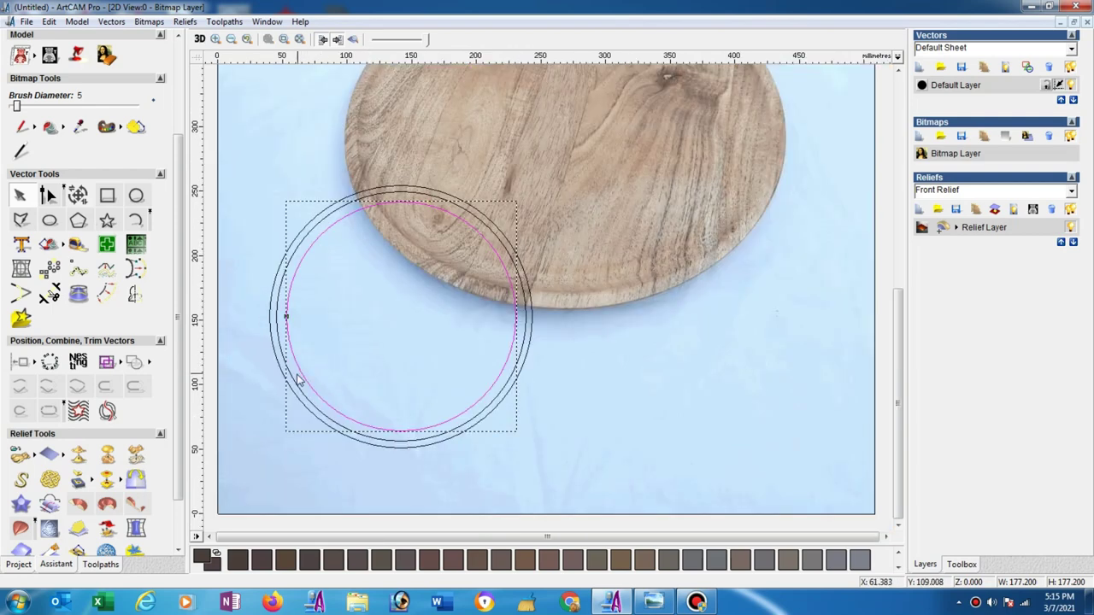
{"action": "key", "text": "Delete"}
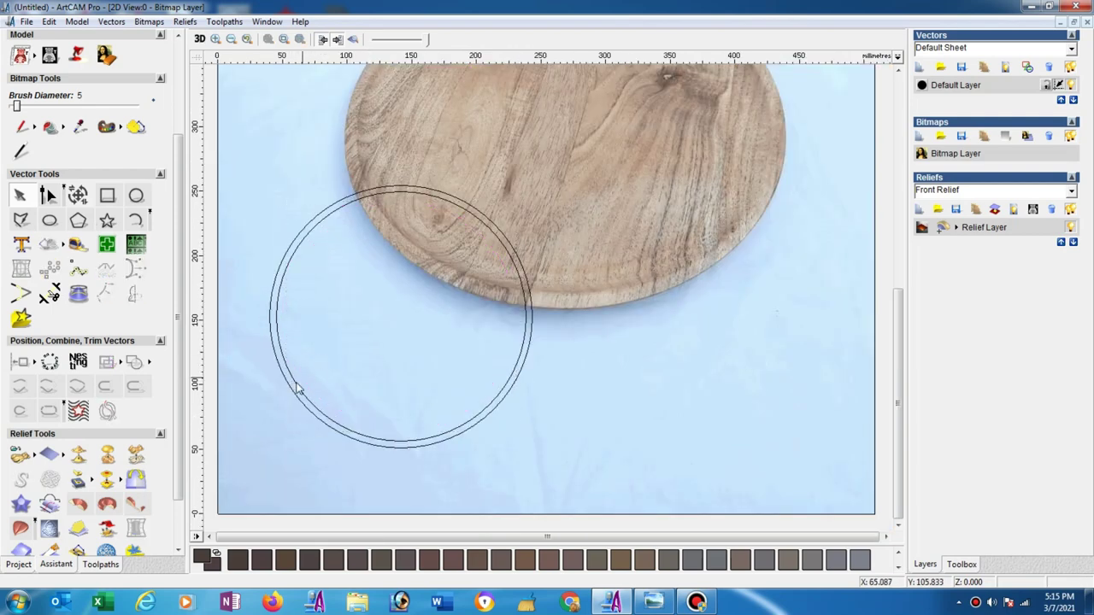
Offset the remaining inner circle 13 mm inwards, then select the outer circle
{"action": "left_click", "coordinate": [298, 385]}
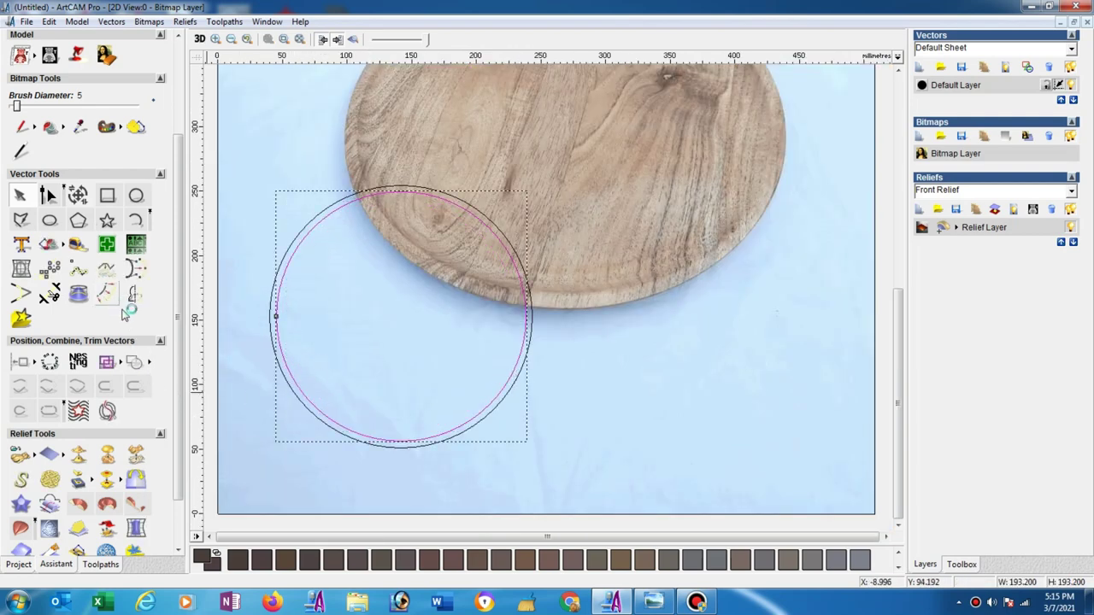
{"action": "left_click", "coordinate": [135, 270]}
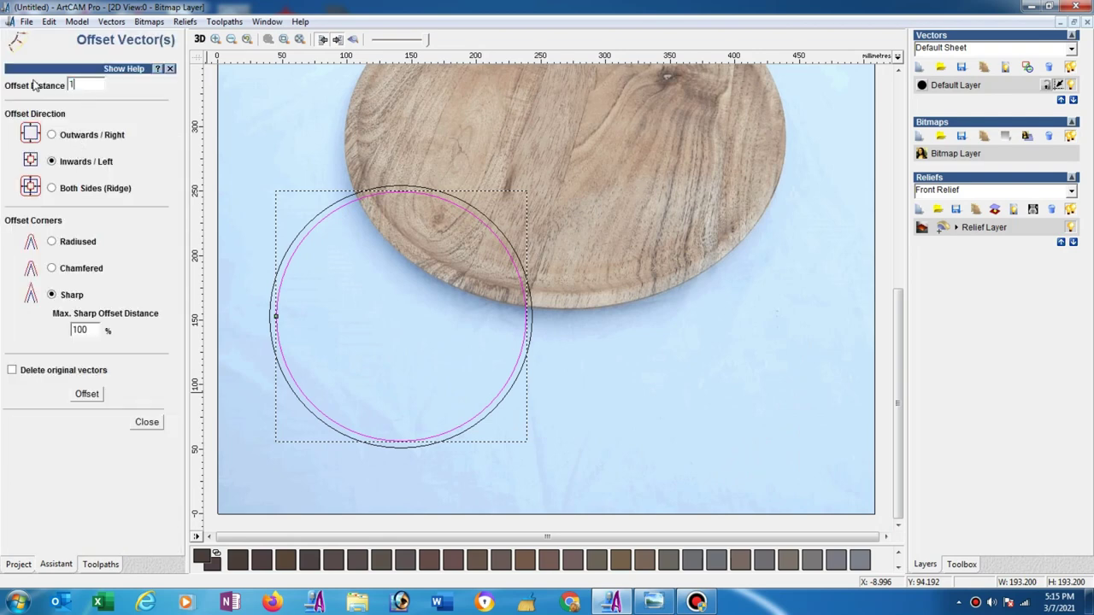
{"action": "left_click", "coordinate": [89, 394]}
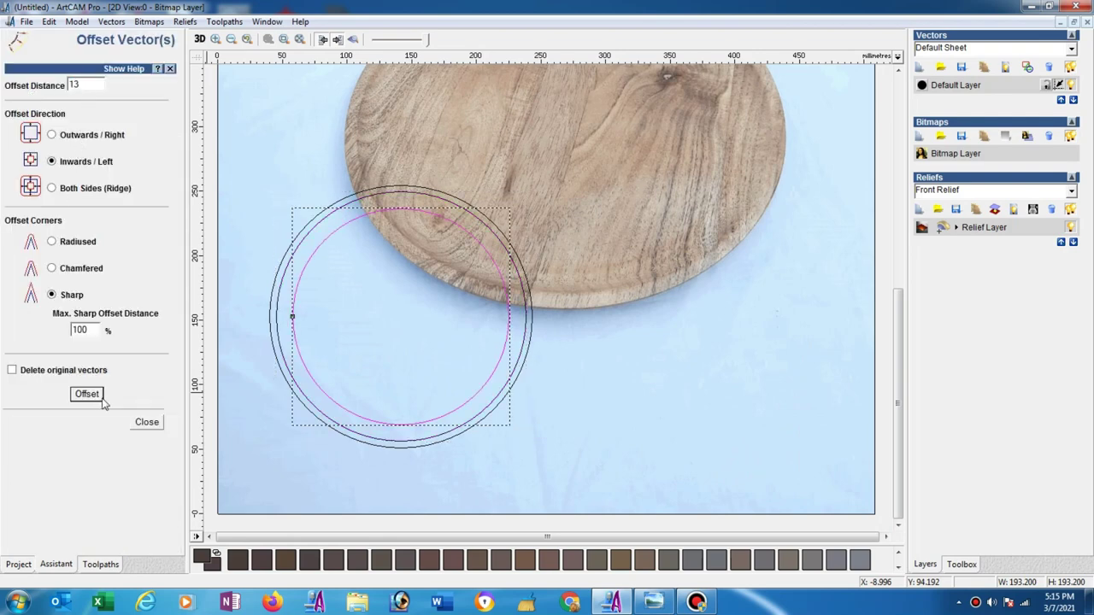
{"action": "left_click", "coordinate": [137, 421]}
{"action": "left_click", "coordinate": [358, 348]}
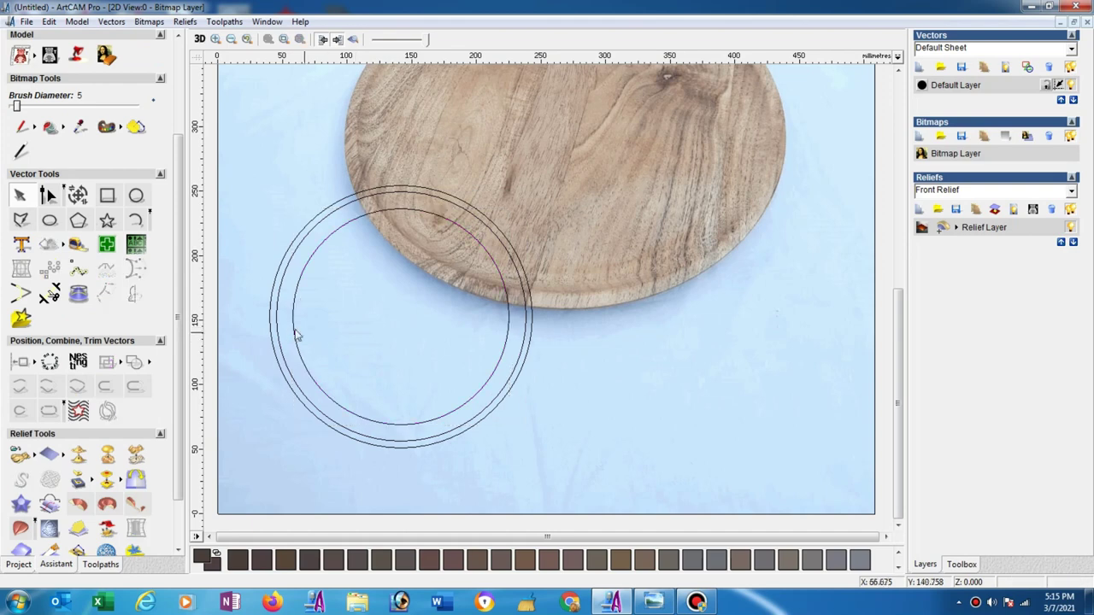
{"action": "scroll", "coordinate": [289, 334], "scroll_direction": "up", "scroll_amount": 2}
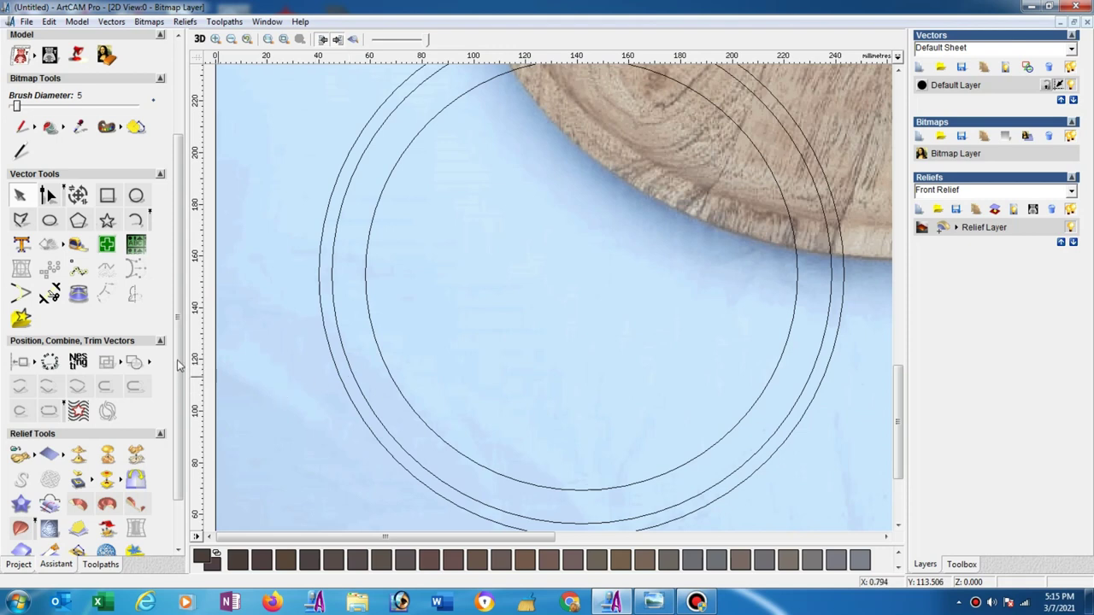
{"action": "left_click", "coordinate": [323, 333]}
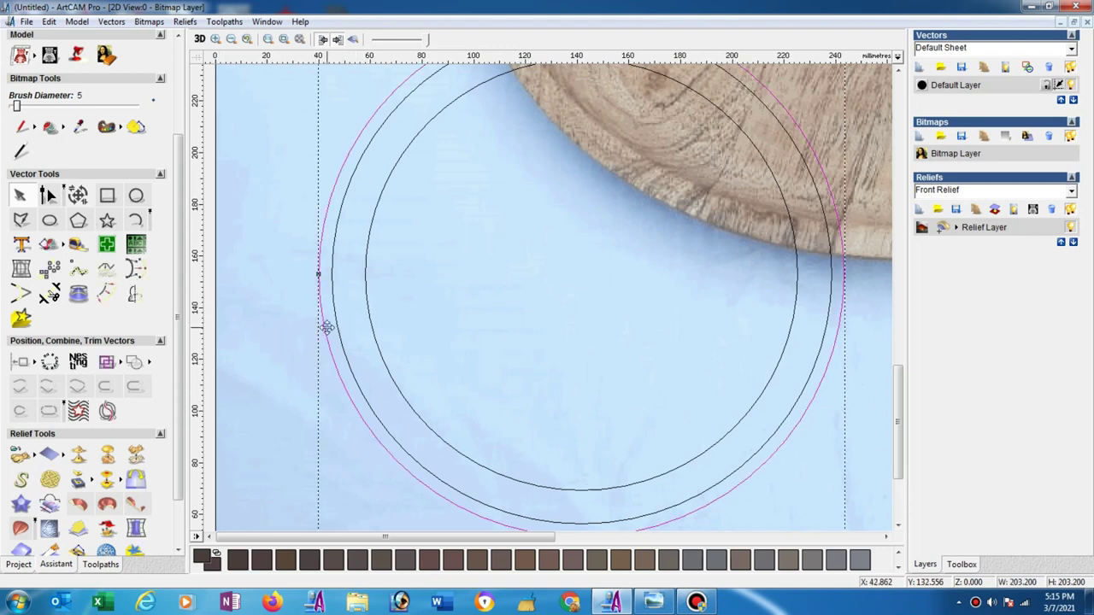
Sketch a small rectangle near the outer circle, abandon it, and deselect the circle
{"action": "left_click", "coordinate": [107, 195]}
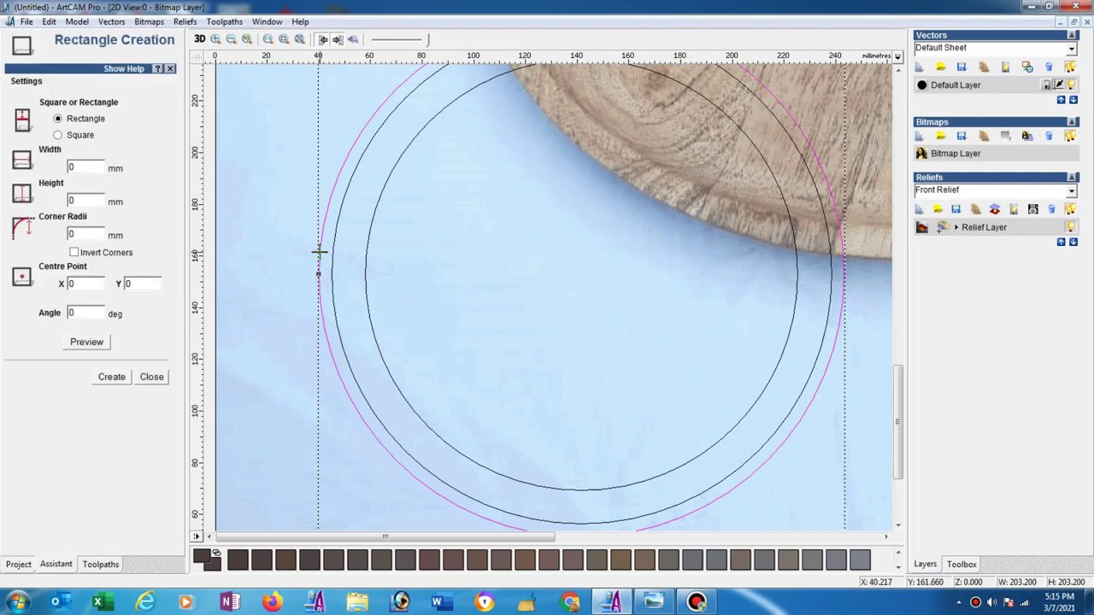
{"action": "left_click_drag", "start_coordinate": [316, 253], "coordinate": [325, 259]}
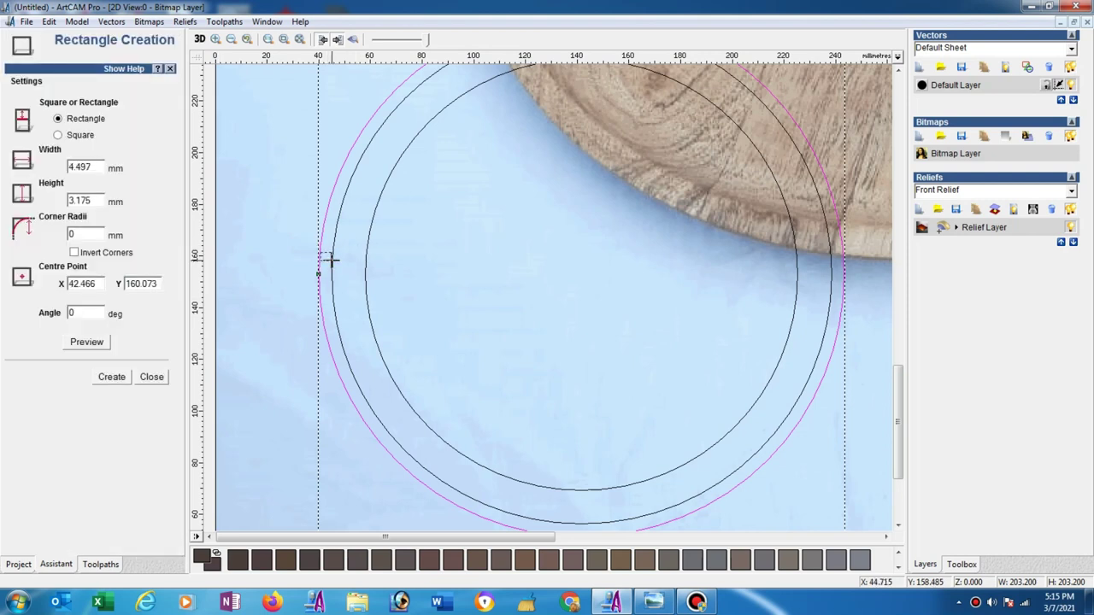
{"action": "left_click", "coordinate": [151, 377]}
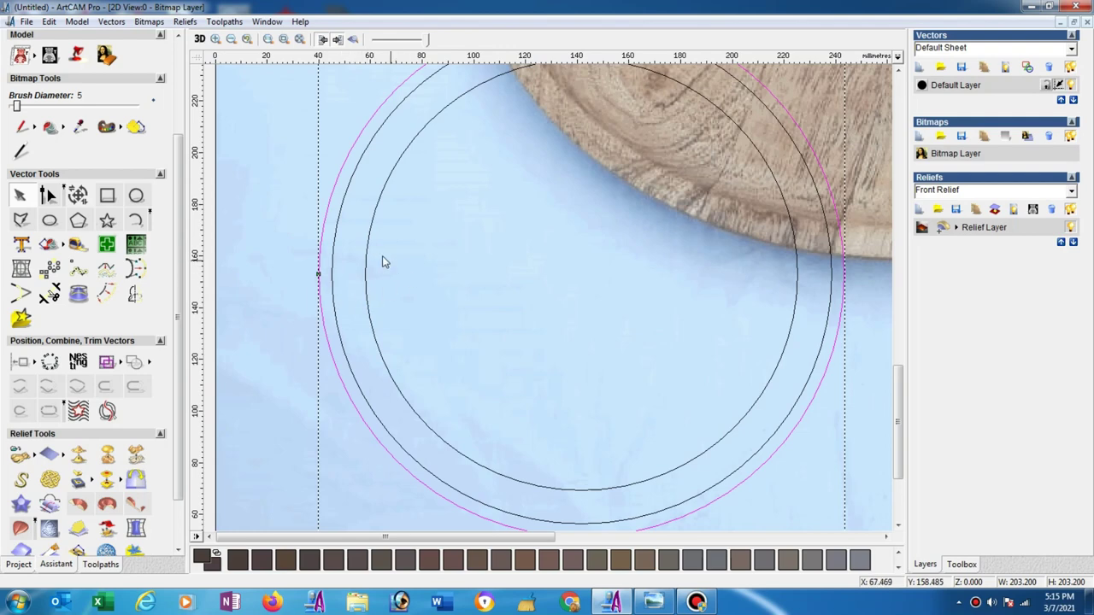
{"action": "left_click", "coordinate": [300, 227]}
{"action": "scroll", "coordinate": [300, 228], "scroll_direction": "up", "scroll_amount": 2}
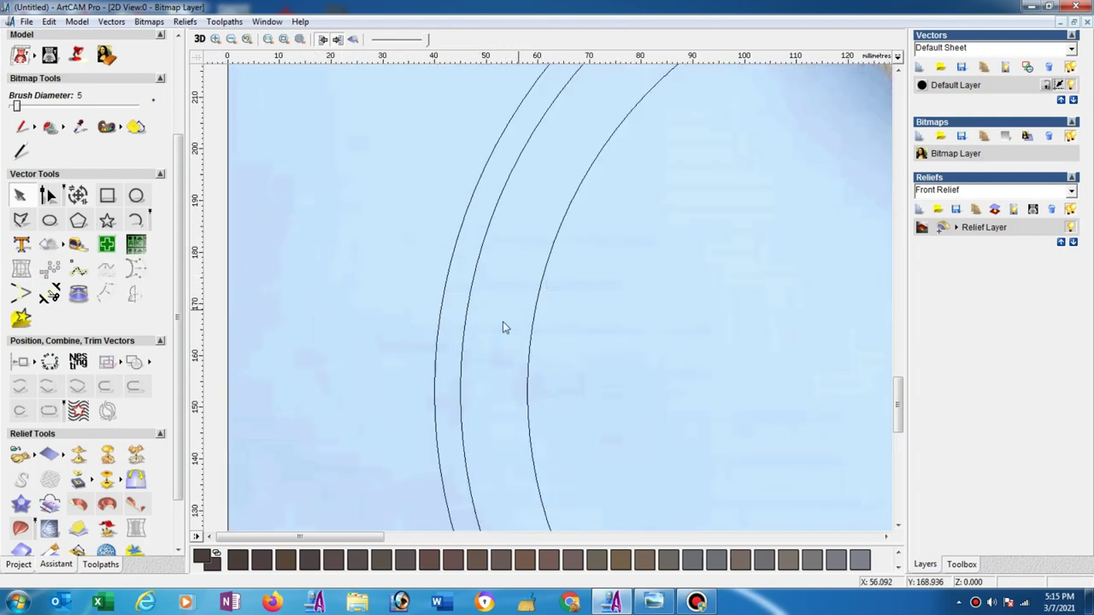
Draw a 4 mm tall rectangle across the ring's left side, outer to innermost circle
{"action": "left_click", "coordinate": [107, 197]}
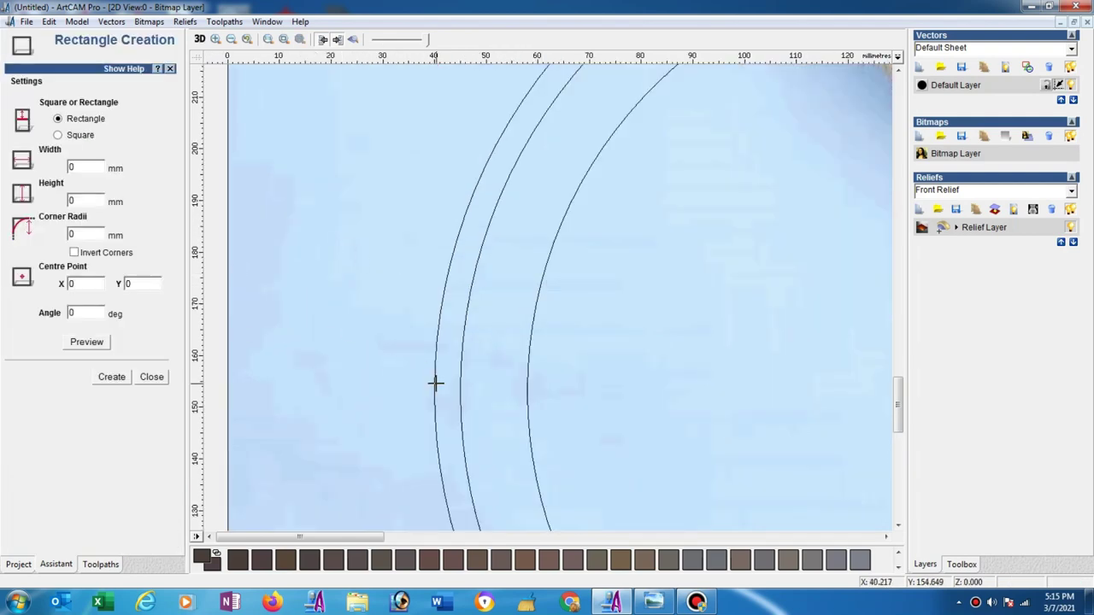
{"action": "left_click_drag", "start_coordinate": [433, 383], "coordinate": [527, 392]}
{"action": "left_click_drag", "start_coordinate": [97, 200], "coordinate": [4, 212]}
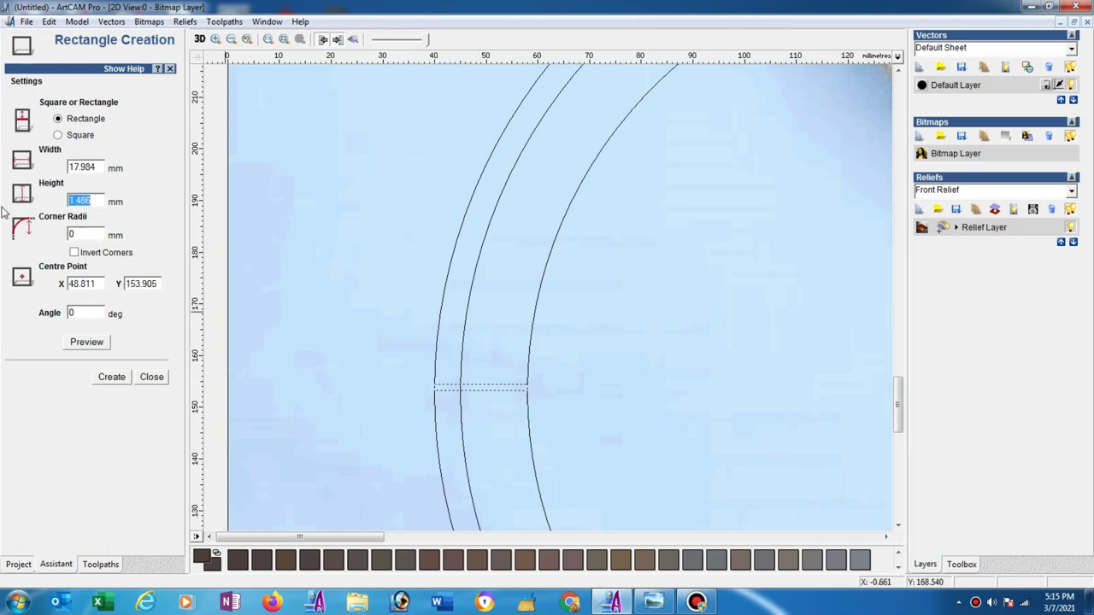
{"action": "type", "text": "4"}
{"action": "left_click", "coordinate": [108, 378]}
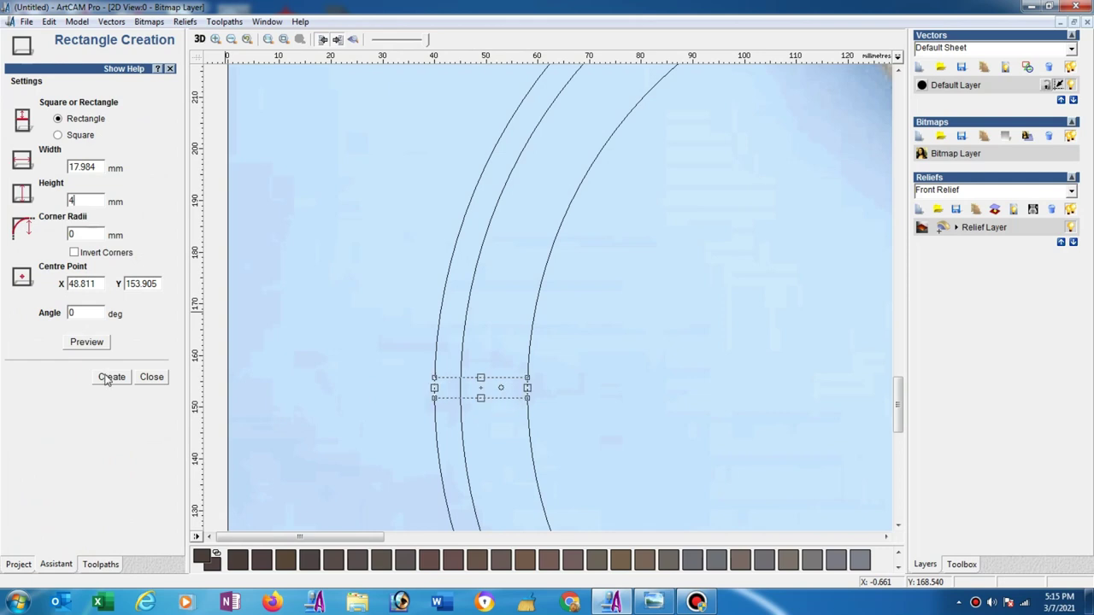
{"action": "left_click", "coordinate": [152, 380]}
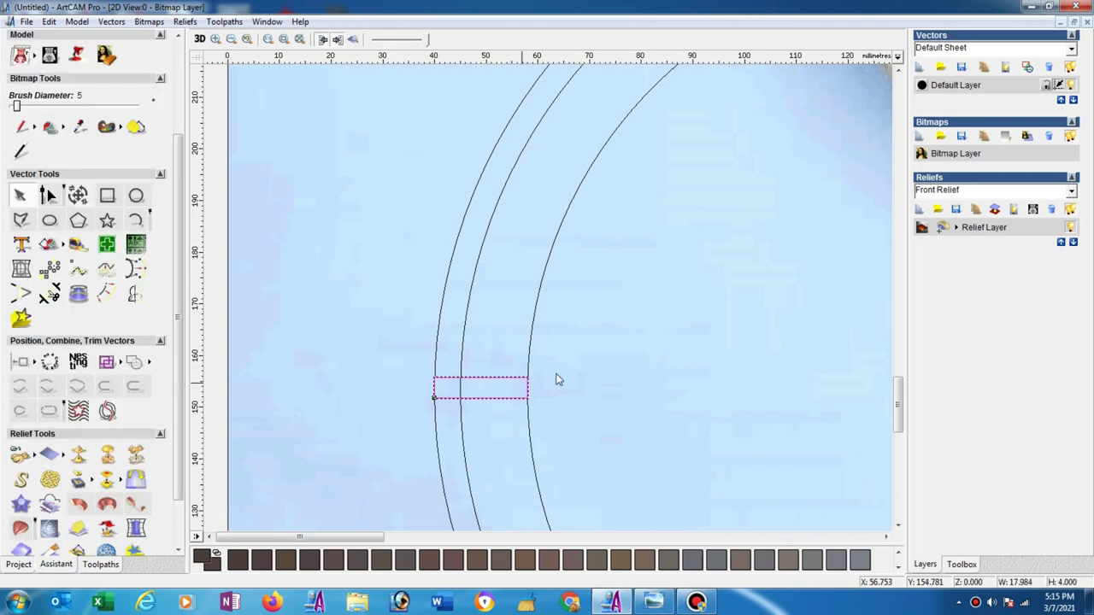
{"action": "scroll", "coordinate": [493, 383], "scroll_direction": "up", "scroll_amount": 2}
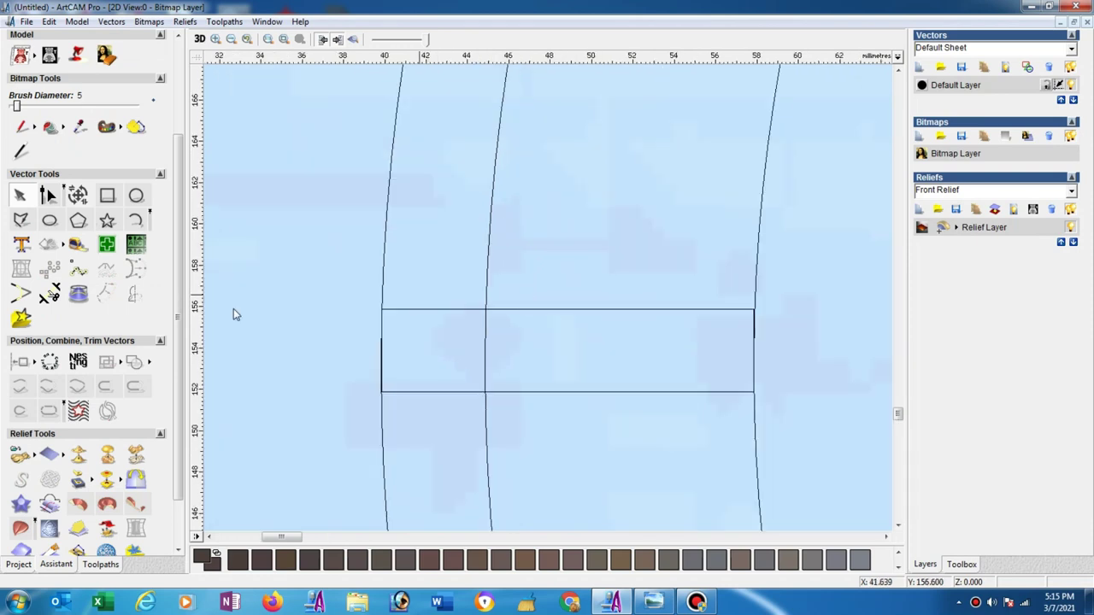
In Node Editing, select the rectangle's bottom span
{"action": "left_click", "coordinate": [49, 196]}
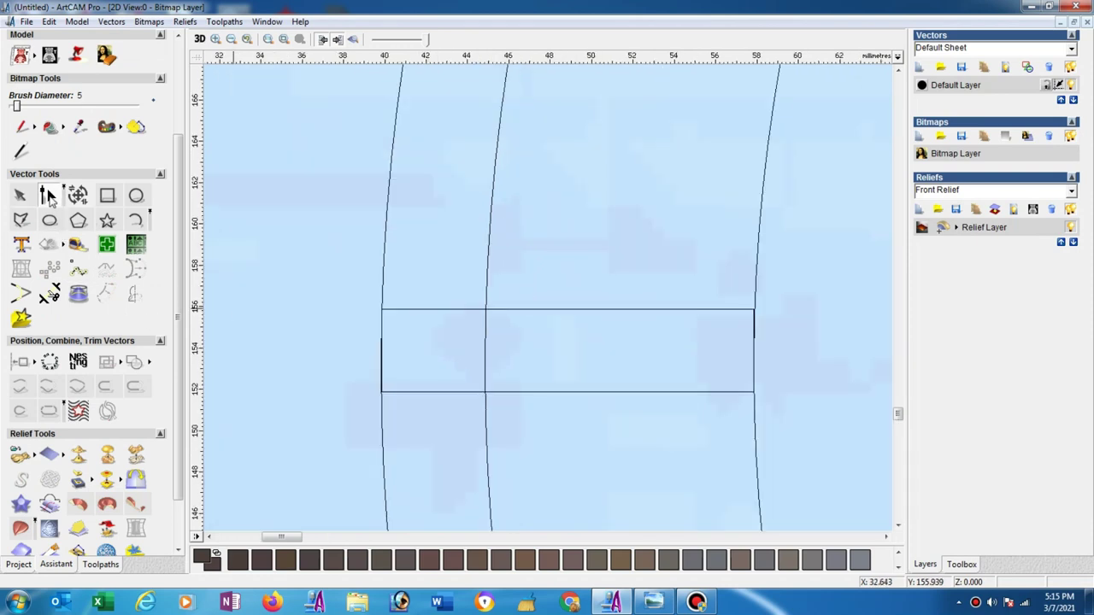
{"action": "left_click", "coordinate": [576, 392]}
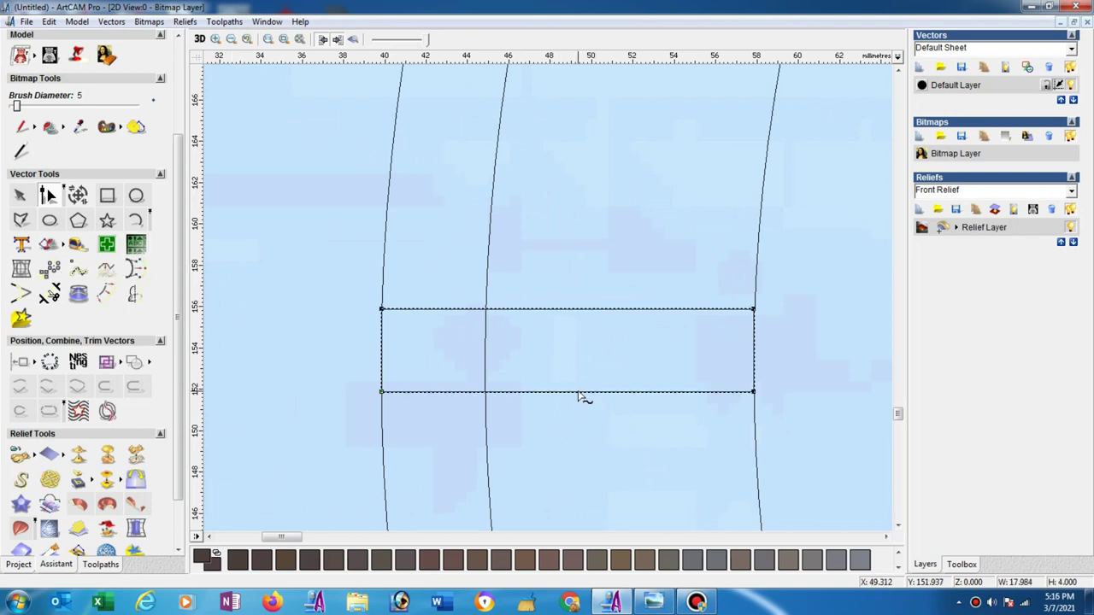
{"action": "left_click", "coordinate": [578, 392]}
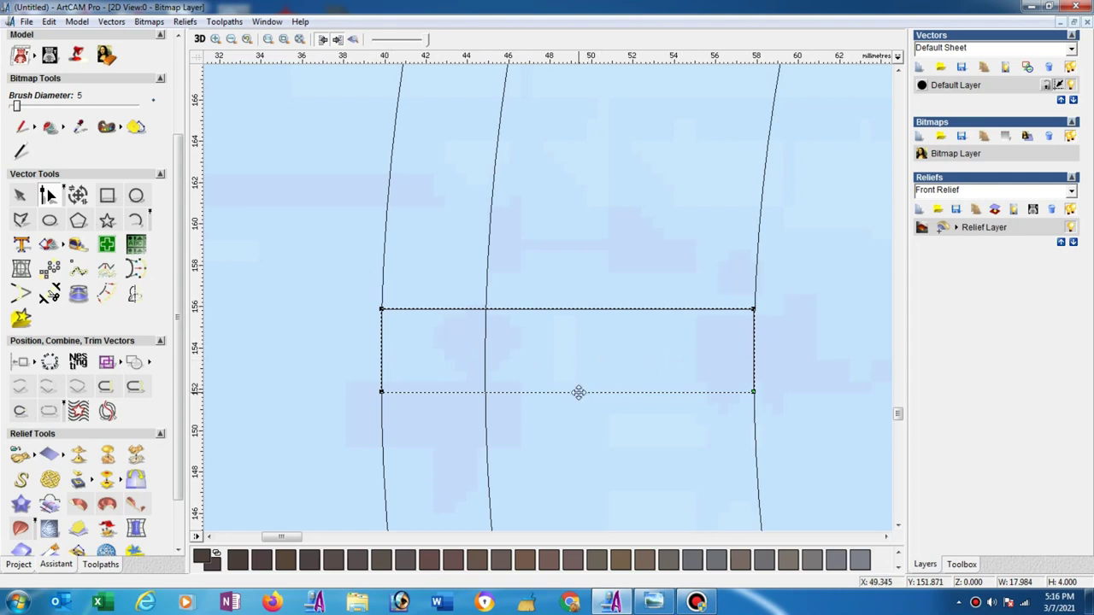
Move one rectangle copy to the upper left, away from the ring, and select the remaining one
{"action": "left_click", "coordinate": [20, 195]}
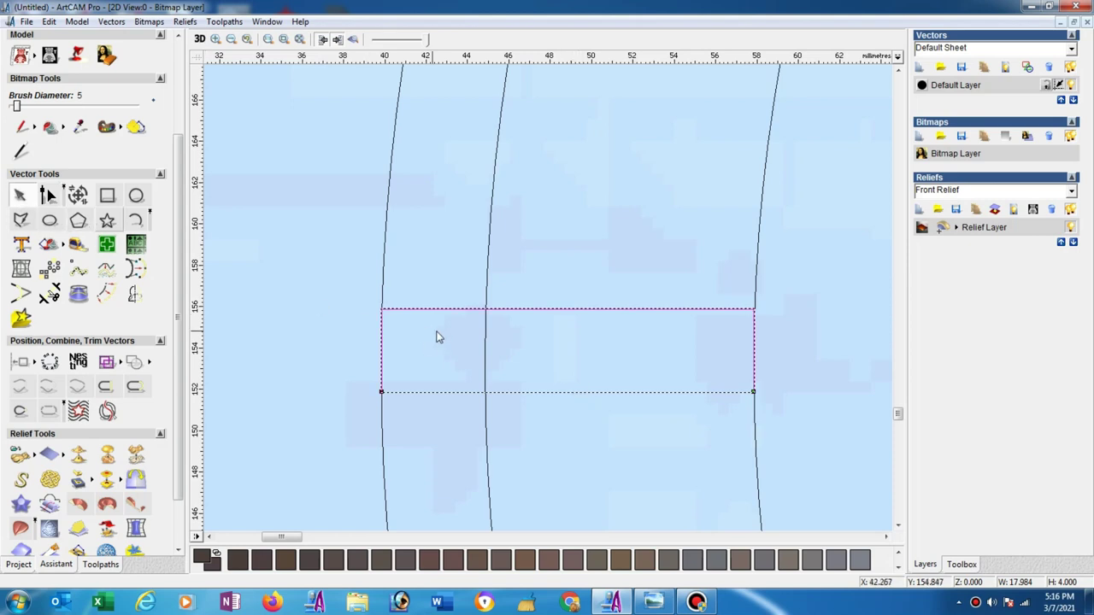
{"action": "scroll", "coordinate": [560, 316], "scroll_direction": "down", "scroll_amount": 2}
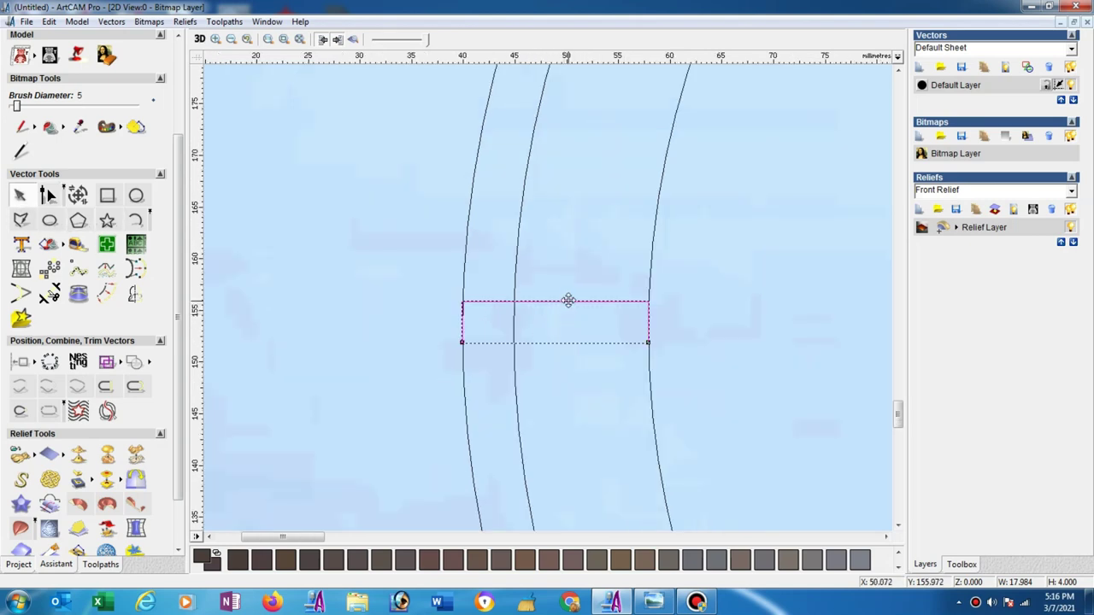
{"action": "left_click_drag", "start_coordinate": [568, 301], "coordinate": [322, 190]}
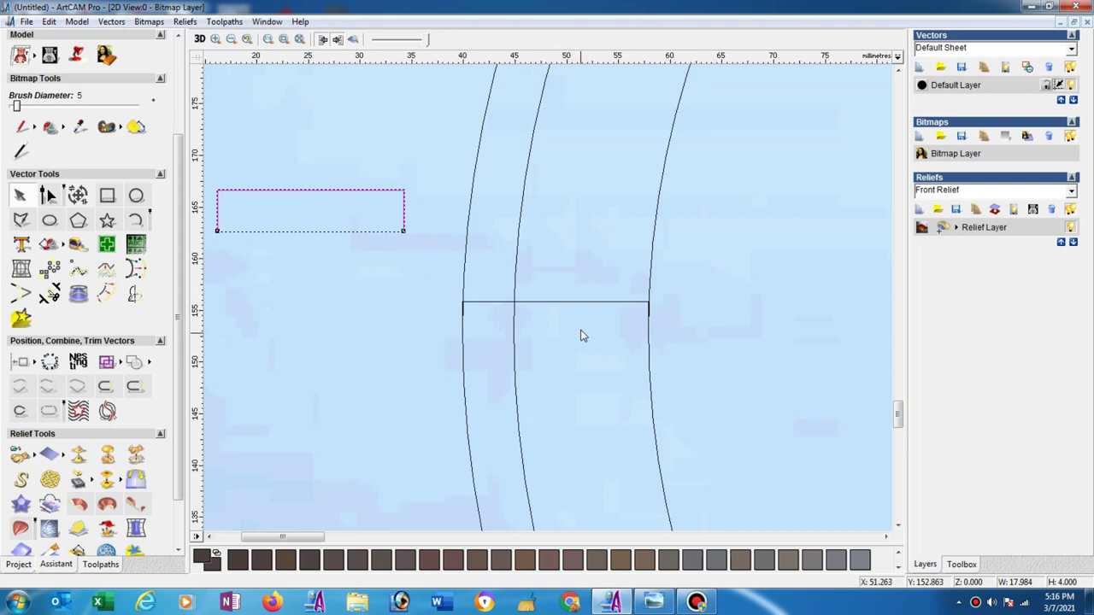
{"action": "left_click", "coordinate": [581, 302]}
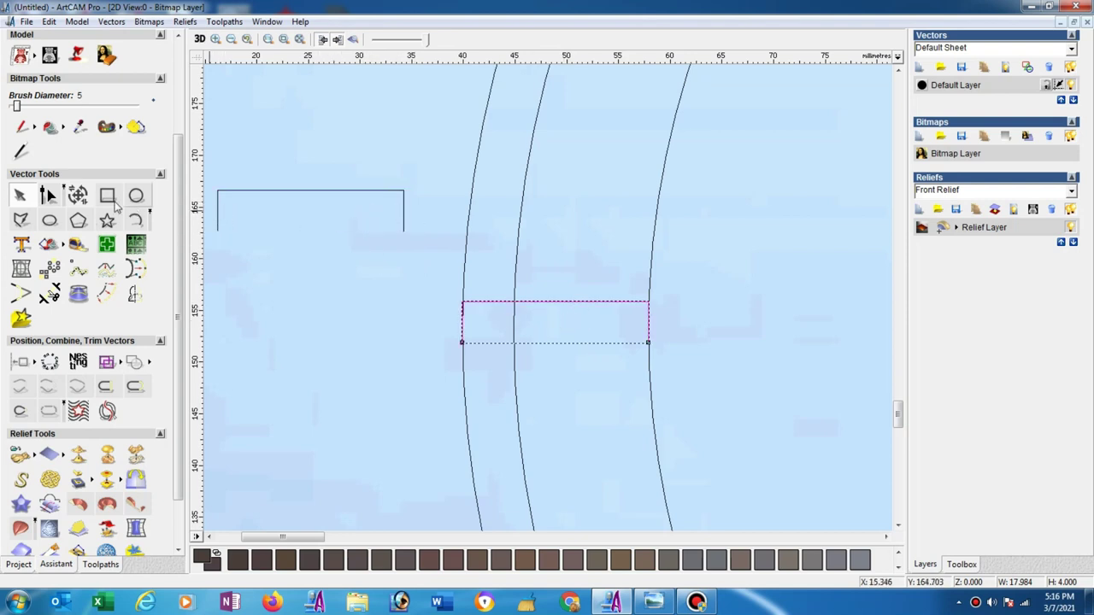
{"action": "left_click", "coordinate": [50, 196]}
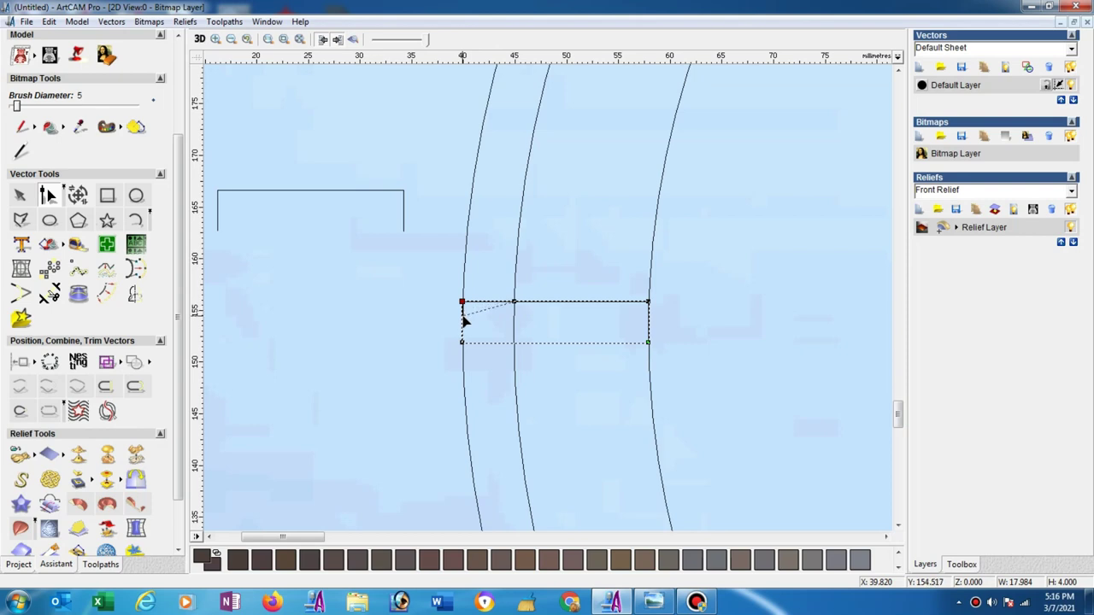
Lower the rectangle's top-left node, insert a node on the slanted span, and make it a Bezier
{"action": "left_click_drag", "start_coordinate": [461, 300], "coordinate": [461, 314]}
{"action": "scroll", "coordinate": [474, 321], "scroll_direction": "up", "scroll_amount": 2}
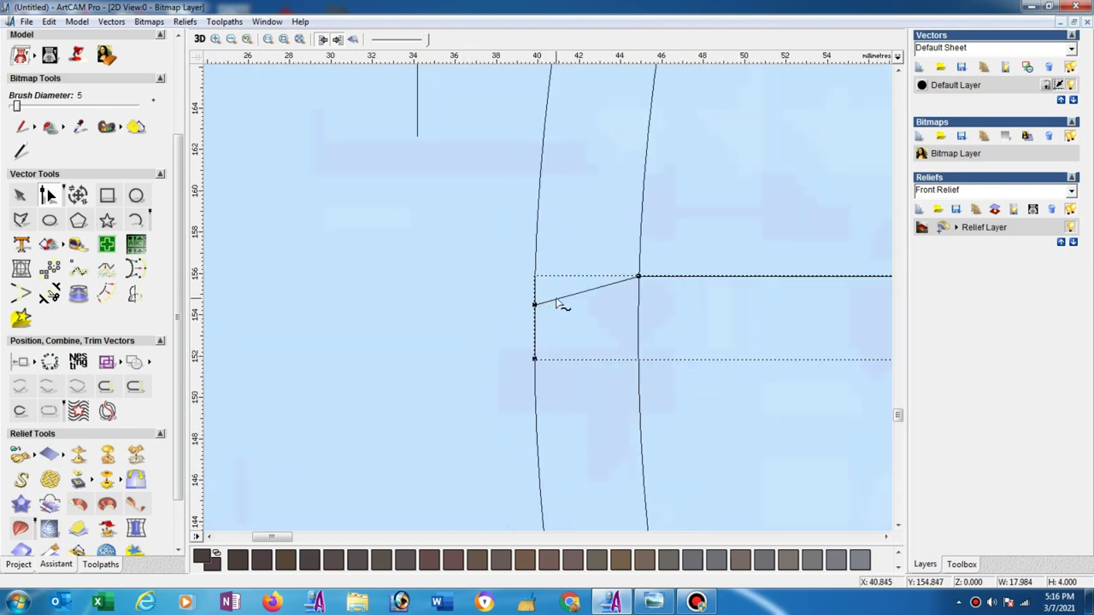
{"action": "key", "text": "i"}
{"action": "key", "text": "d"}
{"action": "scroll", "coordinate": [533, 305], "scroll_direction": "up", "scroll_amount": 2}
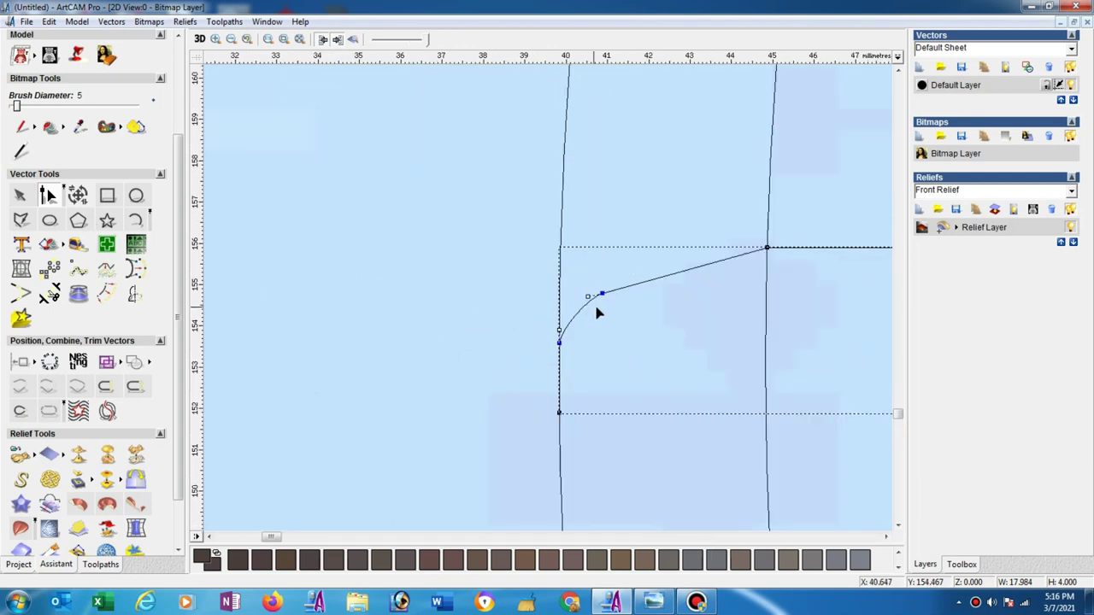
Adjust the Bezier handles and bottom-left node so the end curves smoothly into the outer circle
{"action": "left_click", "coordinate": [600, 293]}
{"action": "scroll", "coordinate": [582, 321], "scroll_direction": "up", "scroll_amount": 2}
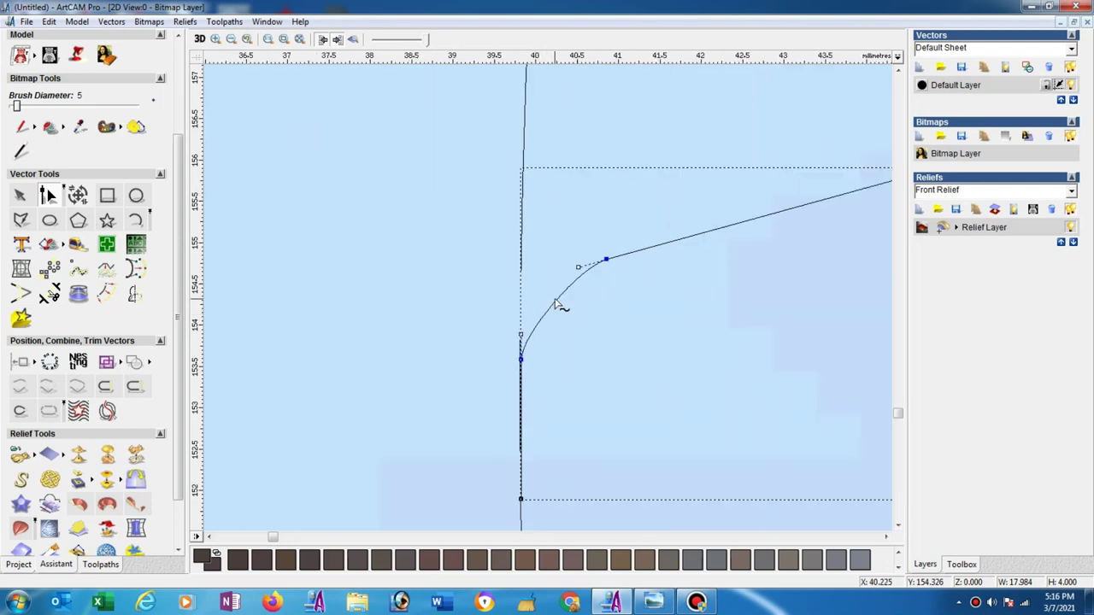
{"action": "left_click_drag", "start_coordinate": [520, 332], "coordinate": [519, 310]}
{"action": "left_click_drag", "start_coordinate": [575, 267], "coordinate": [562, 272]}
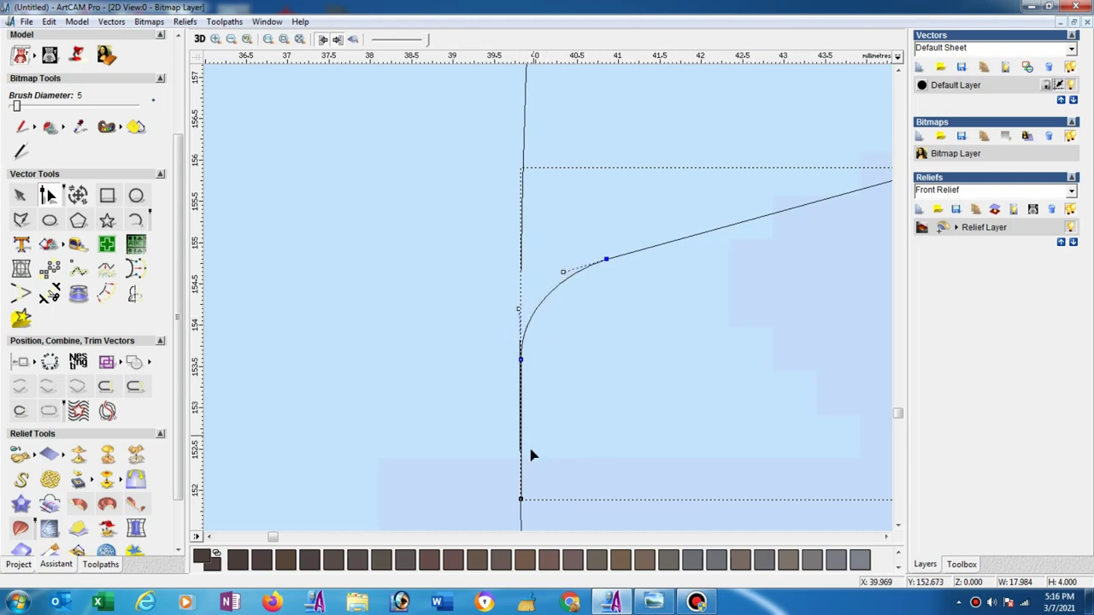
{"action": "mouse_move", "coordinate": [520, 499]}
{"action": "left_mouse_down"}
{"action": "mouse_move", "coordinate": [507, 506]}
{"action": "mouse_move", "coordinate": [510, 493]}
{"action": "left_mouse_up"}
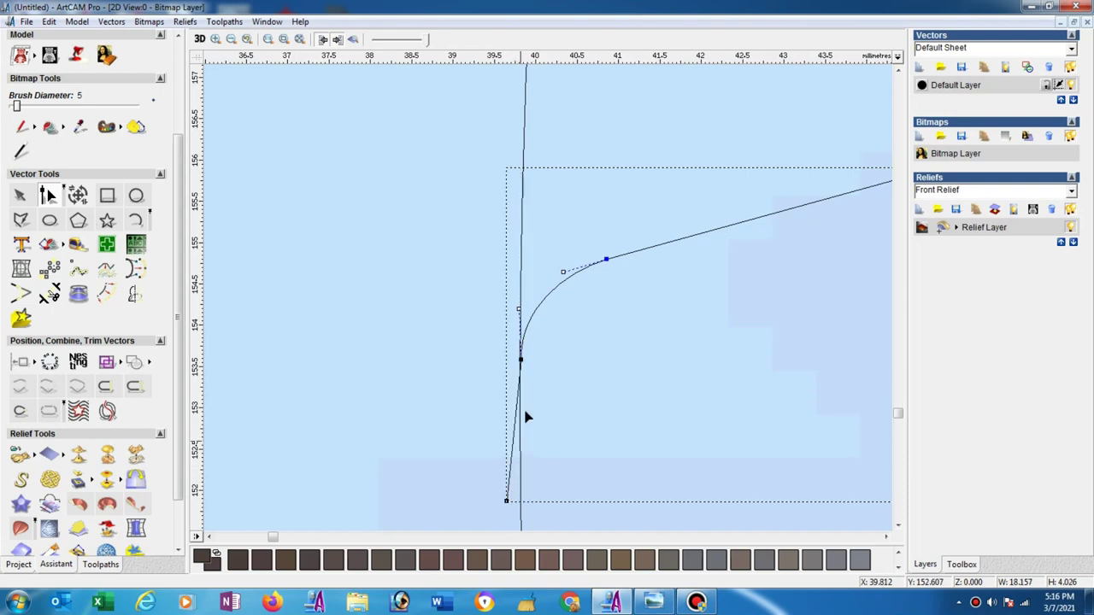
{"action": "left_click_drag", "start_coordinate": [518, 310], "coordinate": [524, 308]}
{"action": "scroll", "coordinate": [556, 325], "scroll_direction": "down", "scroll_amount": 1}
{"action": "scroll", "coordinate": [590, 342], "scroll_direction": "down", "scroll_amount": 1}
{"action": "scroll", "coordinate": [622, 325], "scroll_direction": "down", "scroll_amount": 1}
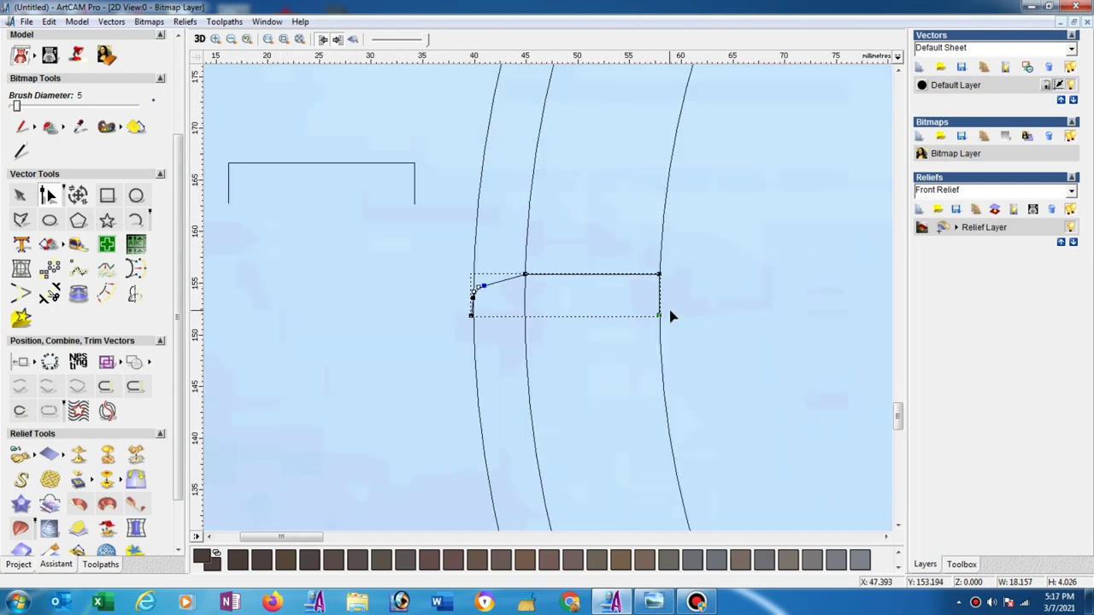
{"action": "scroll", "coordinate": [671, 316], "scroll_direction": "up", "scroll_amount": 1}
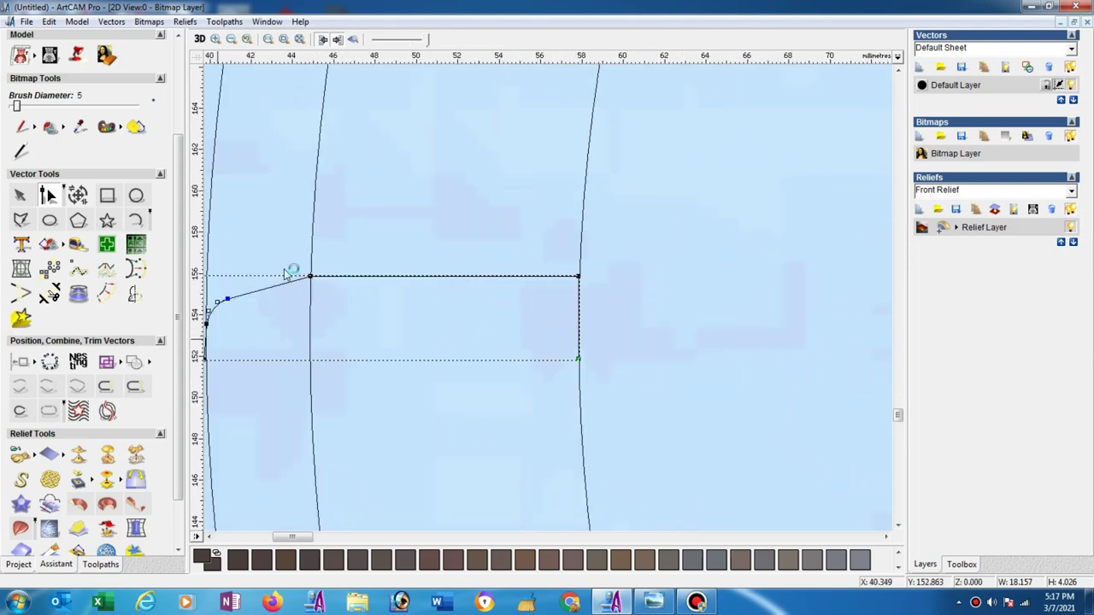
Draw a 16.034 mm radius arc from the top node on the middle circle to the innermost circle
{"action": "left_click", "coordinate": [310, 276]}
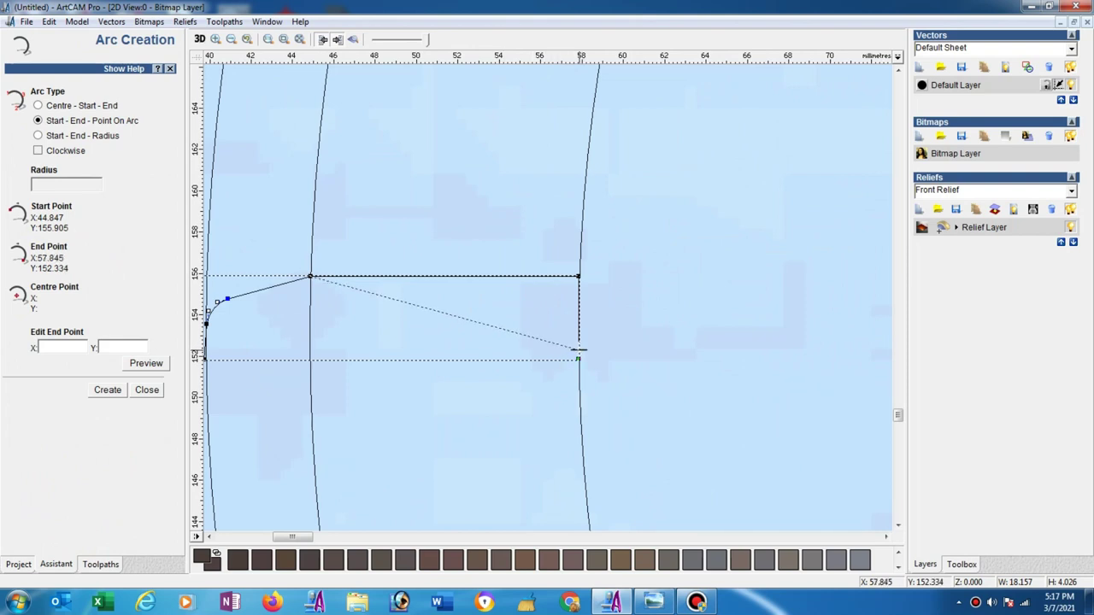
{"action": "left_click", "coordinate": [578, 355]}
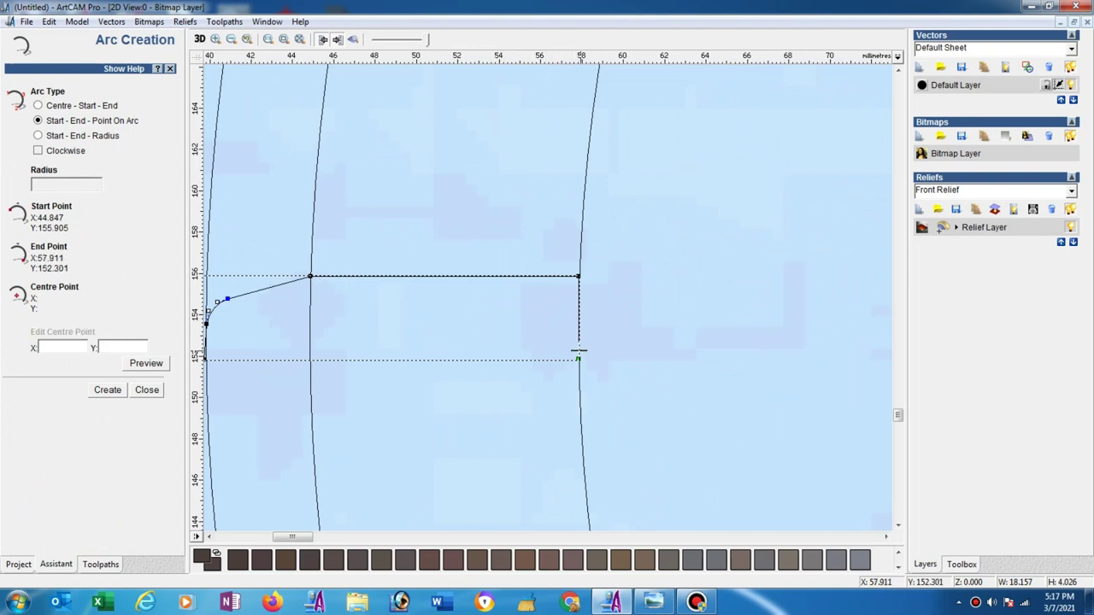
{"action": "left_click", "coordinate": [464, 349]}
{"action": "scroll", "coordinate": [490, 333], "scroll_direction": "up", "scroll_amount": 1}
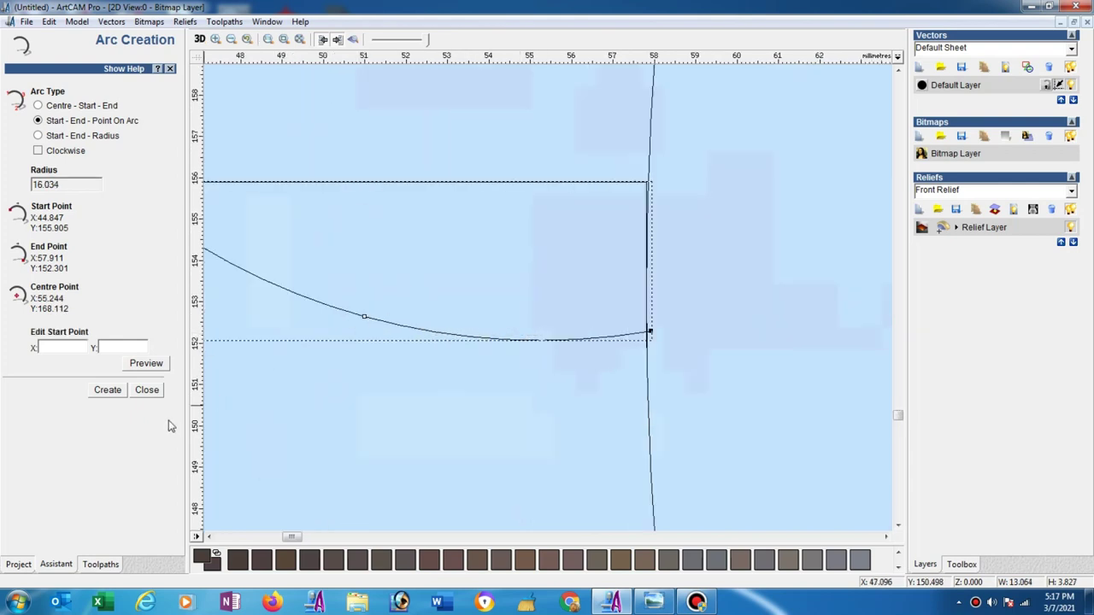
{"action": "left_click", "coordinate": [146, 390]}
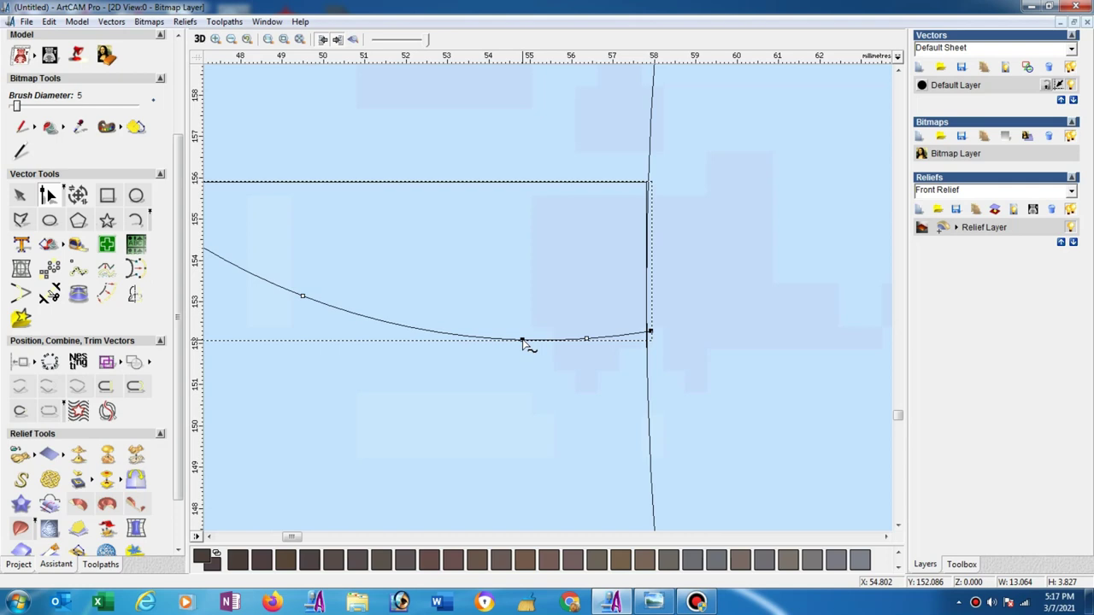
Drag the arc's end node and the profile's corner node exactly onto the outer circle
{"action": "left_click_drag", "start_coordinate": [524, 342], "coordinate": [516, 331]}
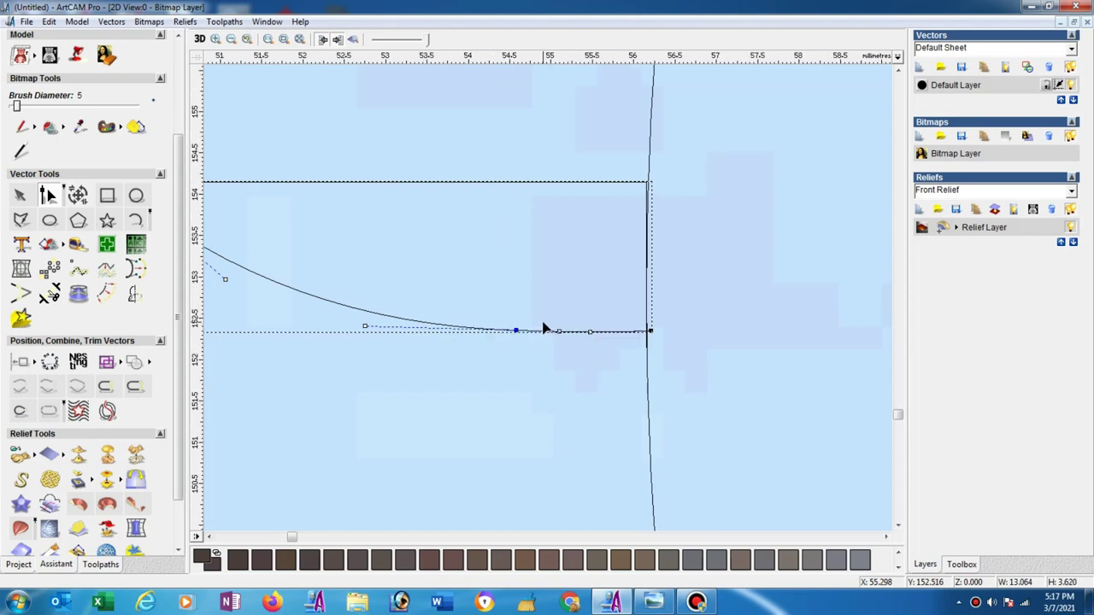
{"action": "scroll", "coordinate": [531, 335], "scroll_direction": "up", "scroll_amount": 1}
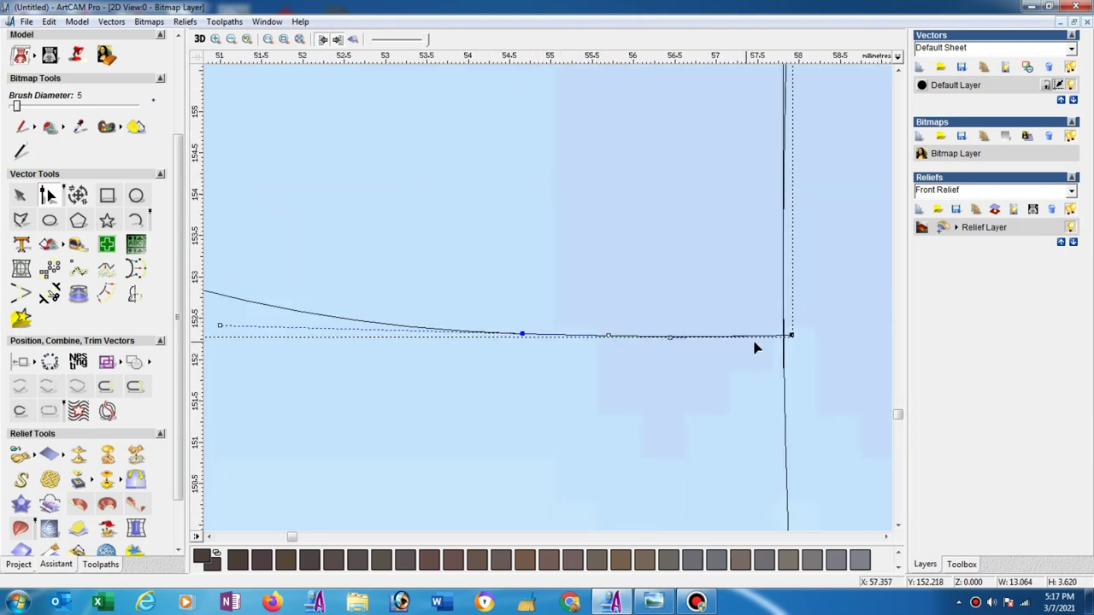
{"action": "scroll", "coordinate": [755, 345], "scroll_direction": "up", "scroll_amount": 1}
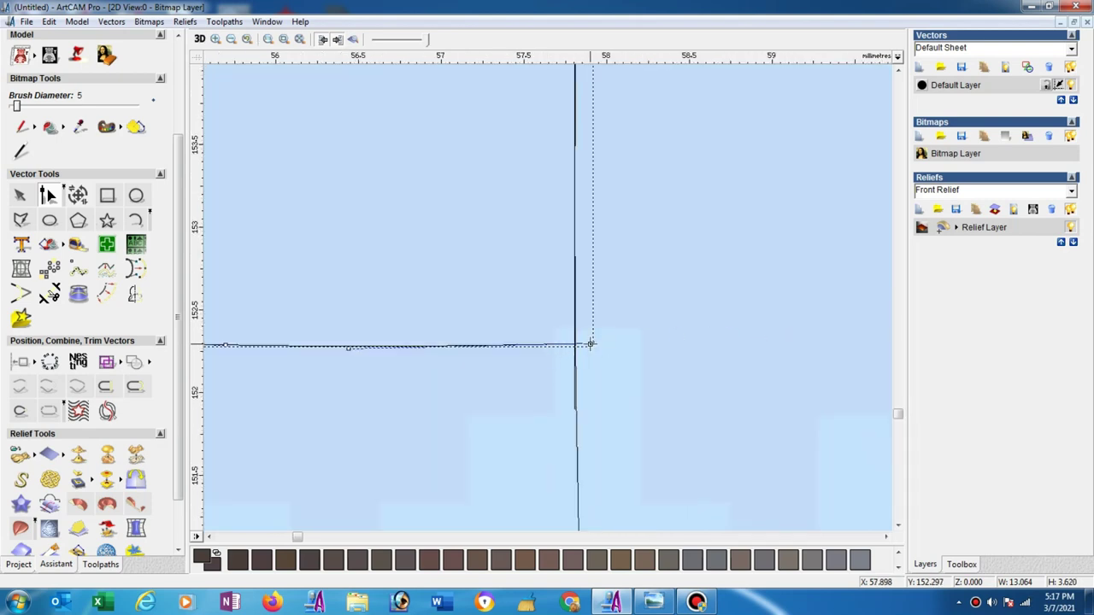
{"action": "left_click_drag", "start_coordinate": [592, 344], "coordinate": [590, 351]}
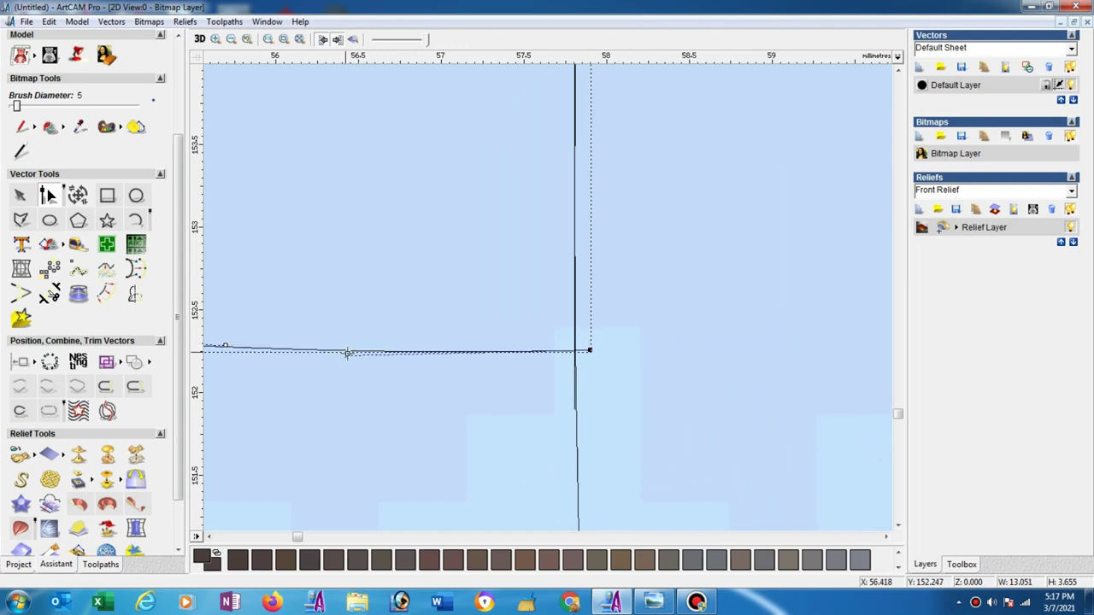
{"action": "scroll", "coordinate": [572, 341], "scroll_direction": "up", "scroll_amount": 1}
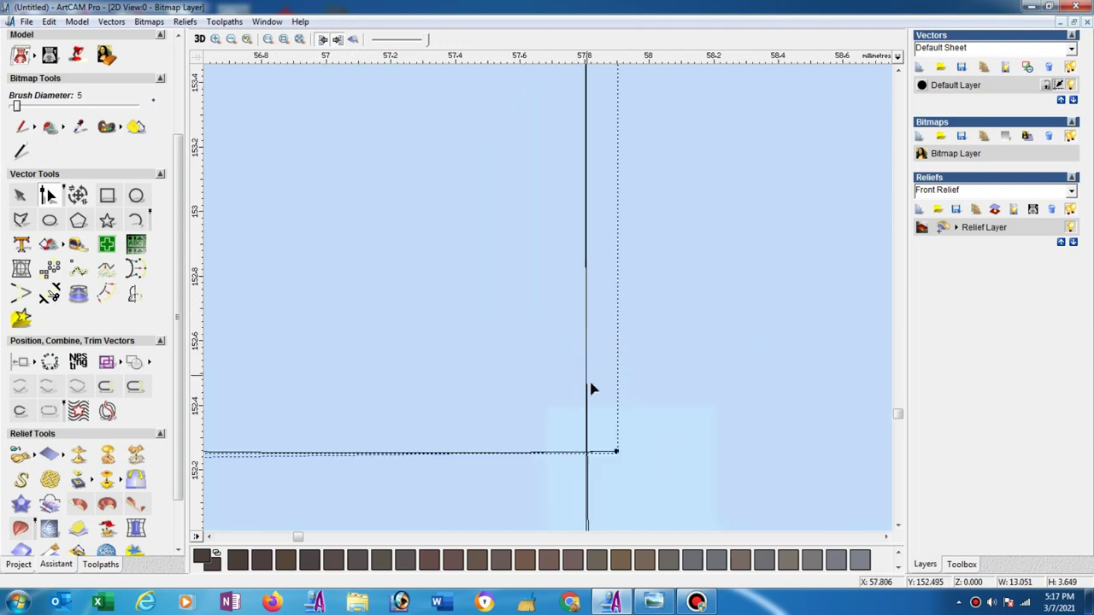
{"action": "scroll", "coordinate": [591, 395], "scroll_direction": "down", "scroll_amount": 1}
{"action": "scroll", "coordinate": [532, 288], "scroll_direction": "down", "scroll_amount": 1}
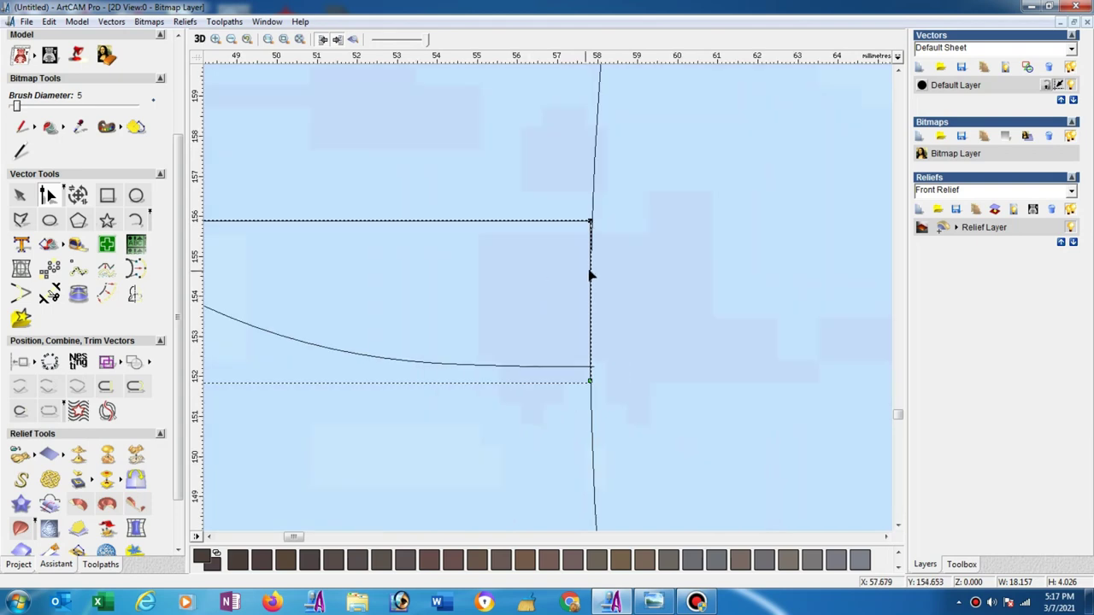
{"action": "left_click_drag", "start_coordinate": [591, 220], "coordinate": [590, 369]}
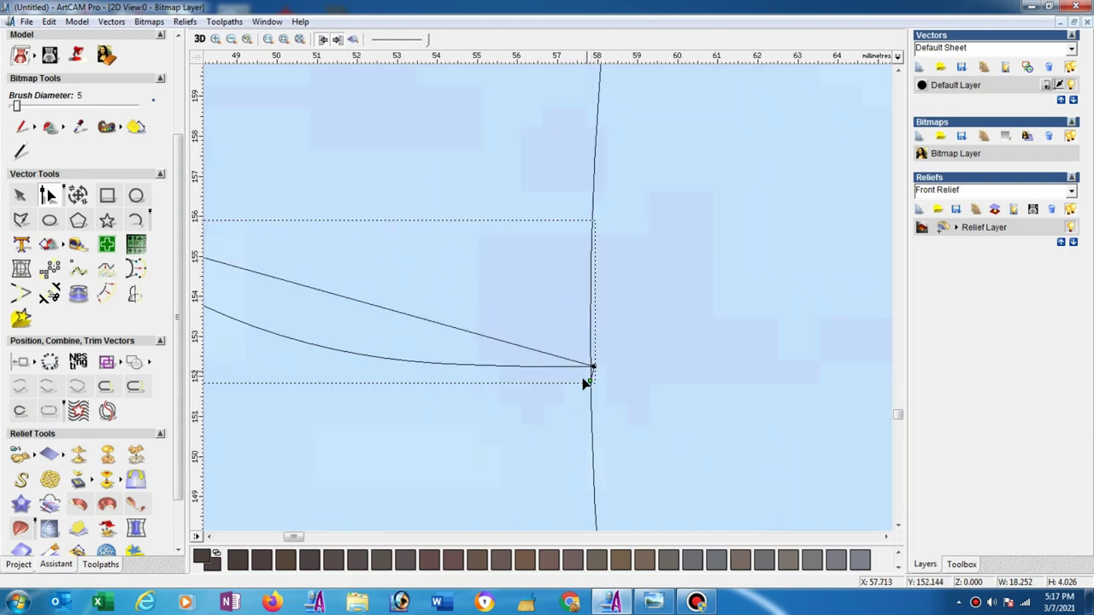
{"action": "scroll", "coordinate": [609, 376], "scroll_direction": "up", "scroll_amount": 2}
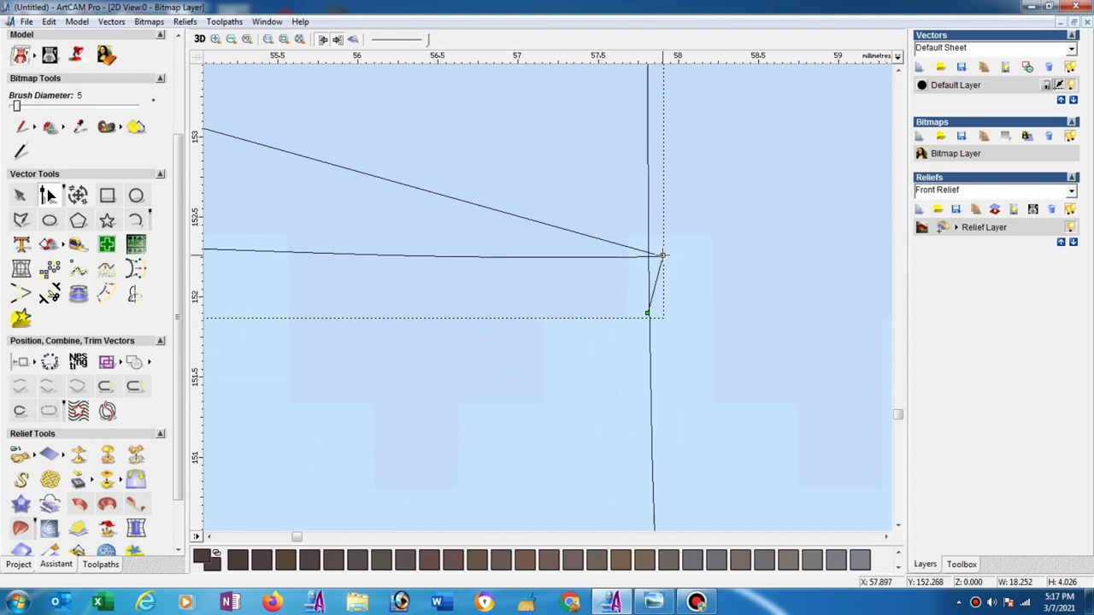
{"action": "left_click_drag", "start_coordinate": [661, 256], "coordinate": [646, 257]}
{"action": "scroll", "coordinate": [635, 271], "scroll_direction": "up", "scroll_amount": 2}
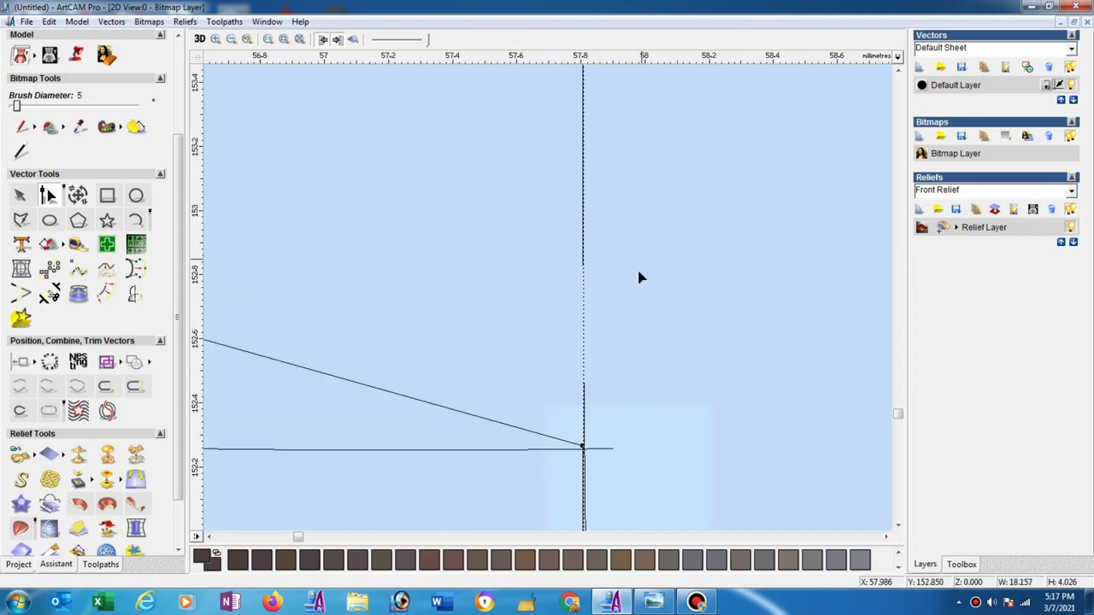
{"action": "left_click_drag", "start_coordinate": [582, 445], "coordinate": [584, 449]}
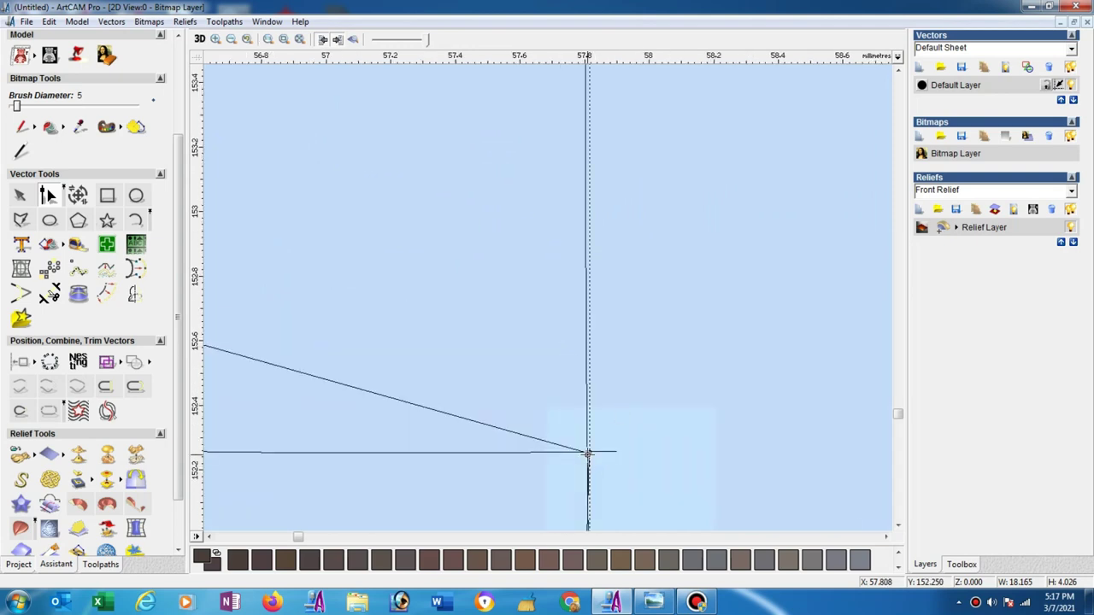
Select the straight slanted line in the profile and delete it
{"action": "left_click", "coordinate": [586, 451]}
{"action": "scroll", "coordinate": [519, 391], "scroll_direction": "down", "scroll_amount": 2}
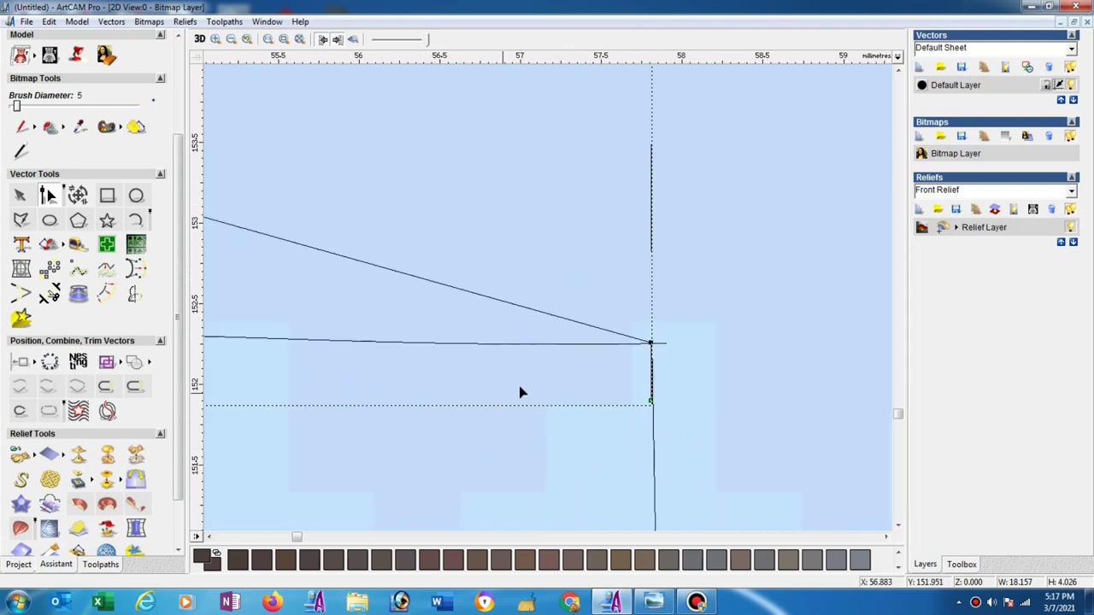
{"action": "scroll", "coordinate": [427, 305], "scroll_direction": "down", "scroll_amount": 2}
{"action": "scroll", "coordinate": [427, 305], "scroll_direction": "down", "scroll_amount": 1}
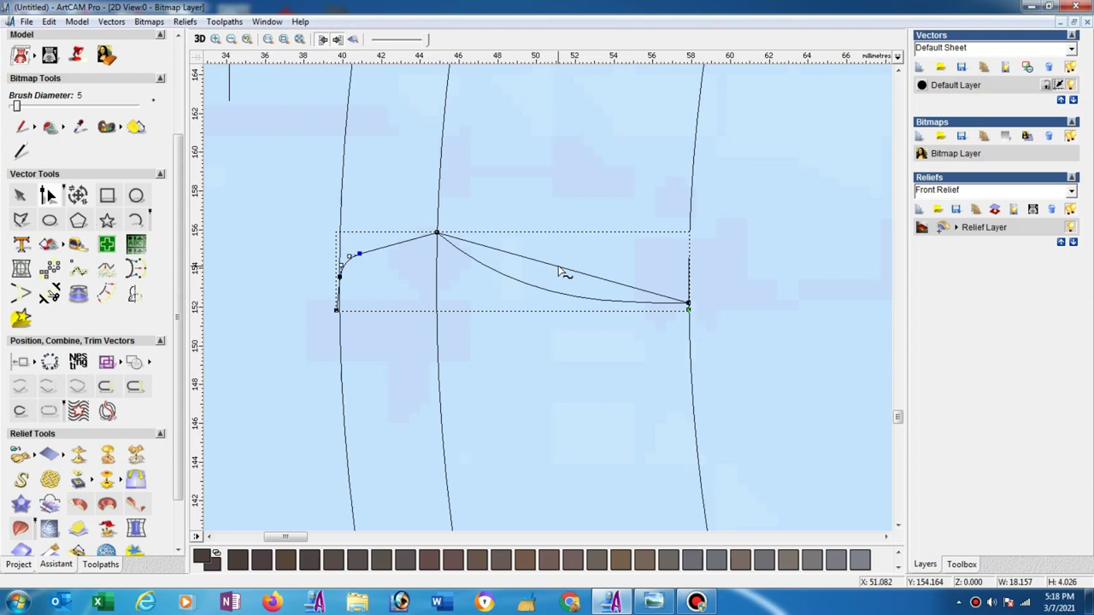
{"action": "key", "text": "Delete"}
Check the junction's horizontal line and leftover stub, then select the whole arc curve
{"action": "left_click", "coordinate": [659, 288]}
{"action": "scroll", "coordinate": [633, 341], "scroll_direction": "up", "scroll_amount": 2}
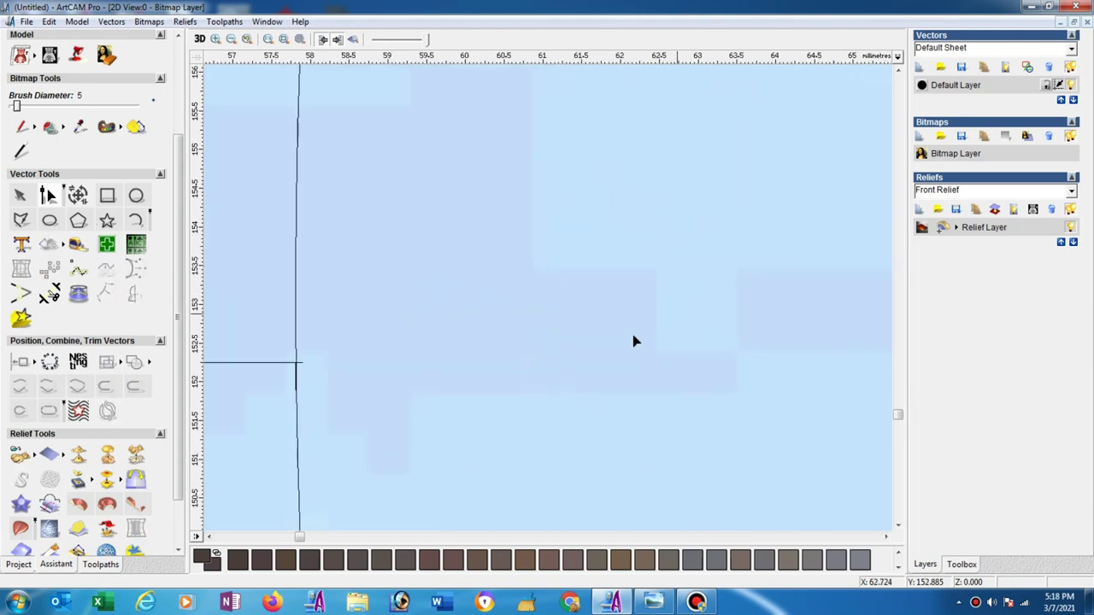
{"action": "scroll", "coordinate": [346, 347], "scroll_direction": "up", "scroll_amount": 1}
{"action": "scroll", "coordinate": [646, 347], "scroll_direction": "up", "scroll_amount": 1}
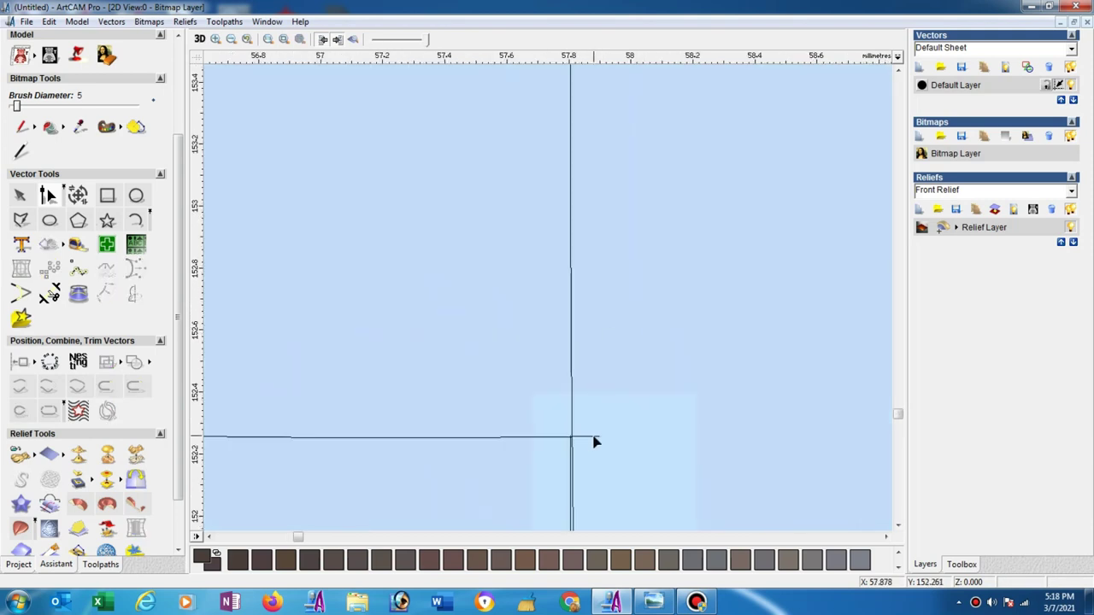
{"action": "left_click", "coordinate": [590, 437]}
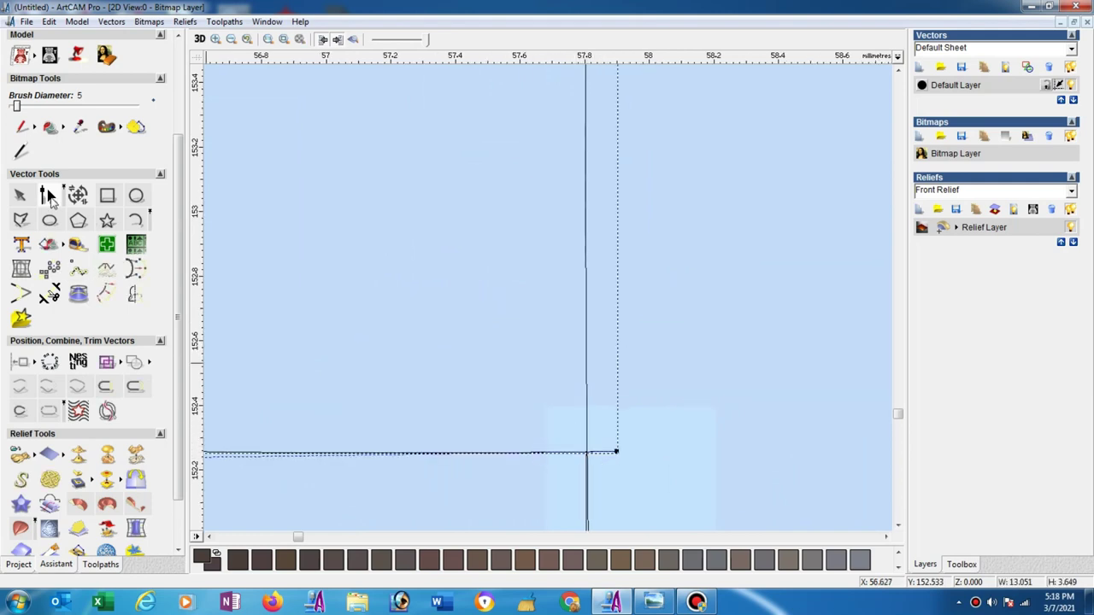
{"action": "left_click", "coordinate": [593, 457]}
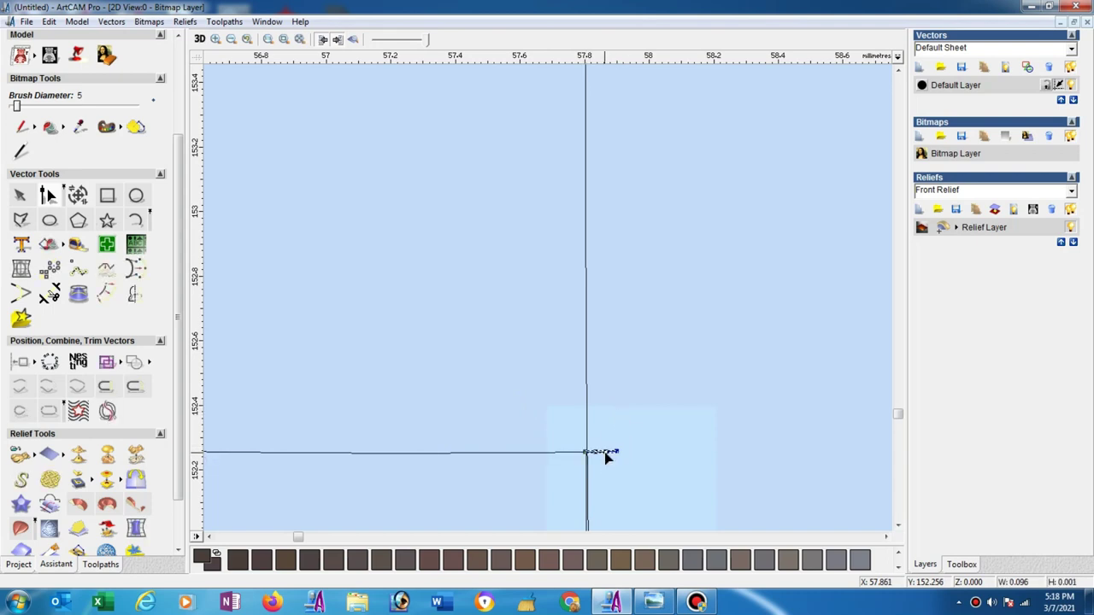
{"action": "scroll", "coordinate": [471, 427], "scroll_direction": "down", "scroll_amount": 2}
{"action": "scroll", "coordinate": [481, 402], "scroll_direction": "down", "scroll_amount": 5}
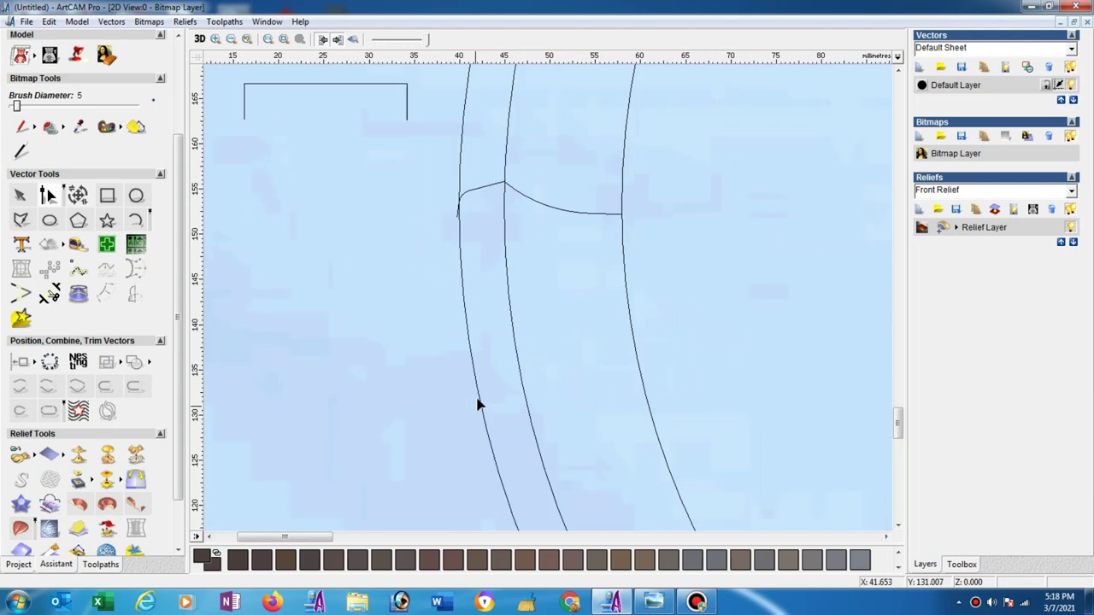
{"action": "left_click", "coordinate": [24, 196]}
{"action": "left_click", "coordinate": [578, 214]}
{"action": "scroll", "coordinate": [595, 274], "scroll_direction": "up", "scroll_amount": 3}
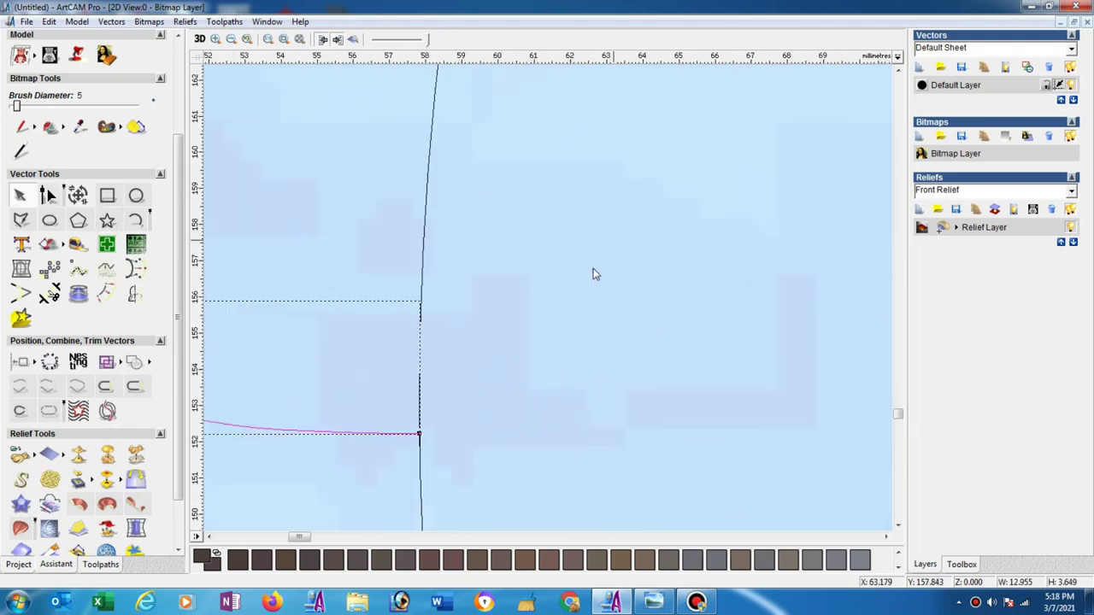
Join the arc to the adjoining line, then join all profile segments into one curve
{"action": "right_click", "coordinate": [413, 451]}
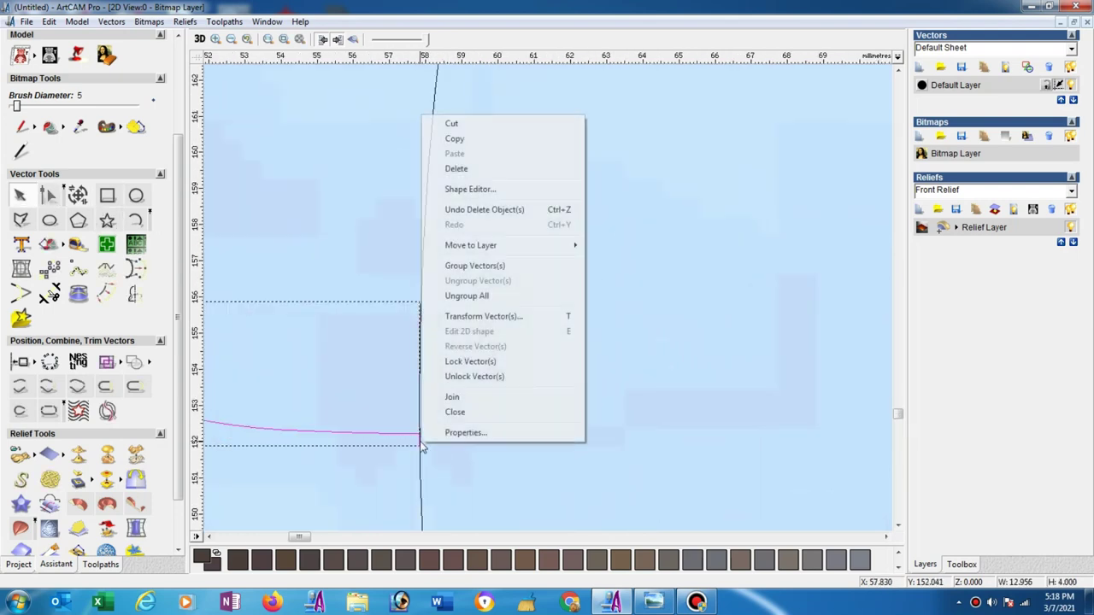
{"action": "left_click", "coordinate": [423, 396]}
{"action": "scroll", "coordinate": [417, 384], "scroll_direction": "down", "scroll_amount": 3}
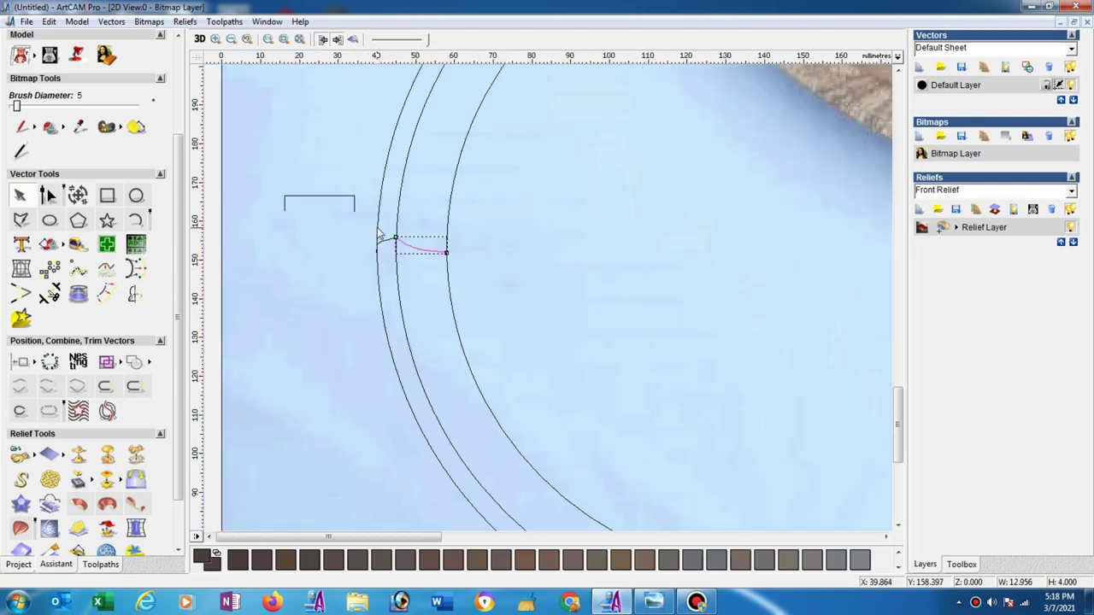
{"action": "scroll", "coordinate": [506, 366], "scroll_direction": "up", "scroll_amount": 2}
{"action": "scroll", "coordinate": [851, 441], "scroll_direction": "down", "scroll_amount": 2}
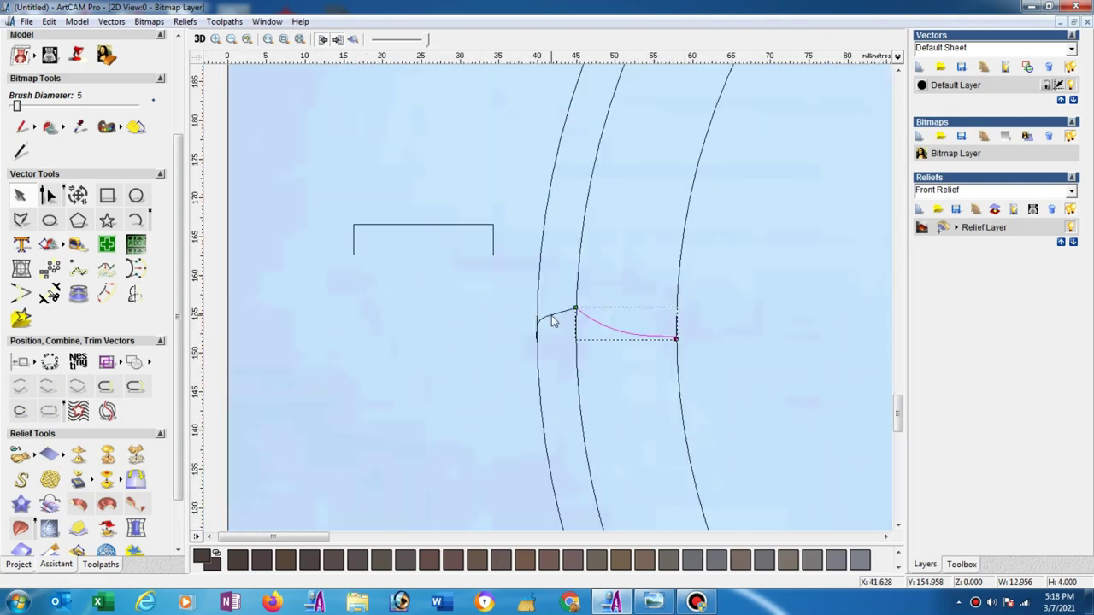
{"action": "left_click", "coordinate": [552, 319]}
{"action": "right_click", "coordinate": [552, 321]}
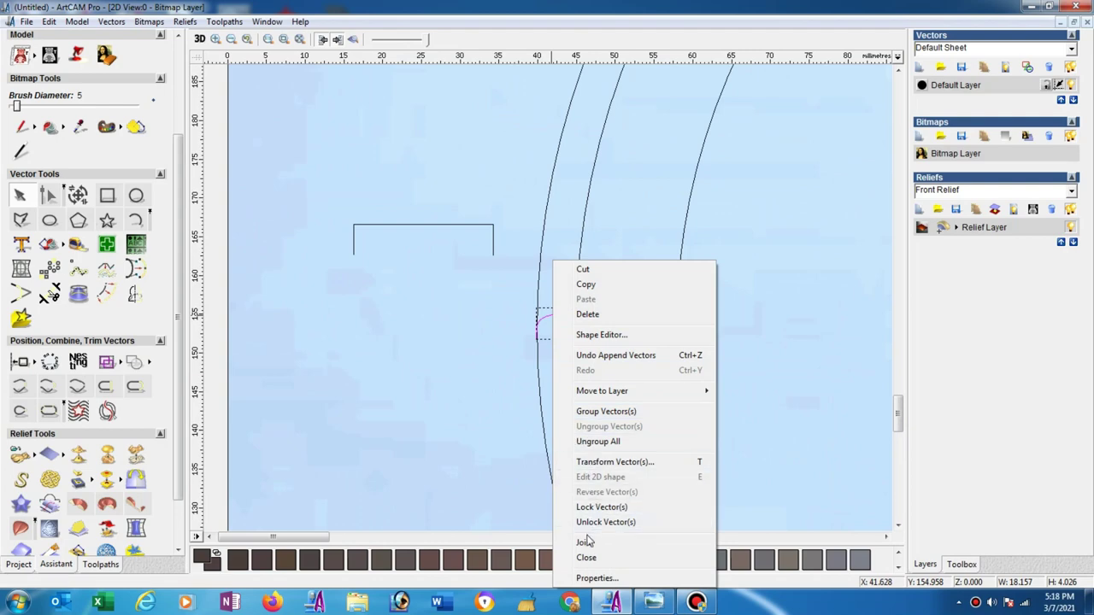
{"action": "left_click", "coordinate": [598, 541]}
{"action": "scroll", "coordinate": [594, 350], "scroll_direction": "up", "scroll_amount": 2}
{"action": "scroll", "coordinate": [573, 326], "scroll_direction": "up", "scroll_amount": 2}
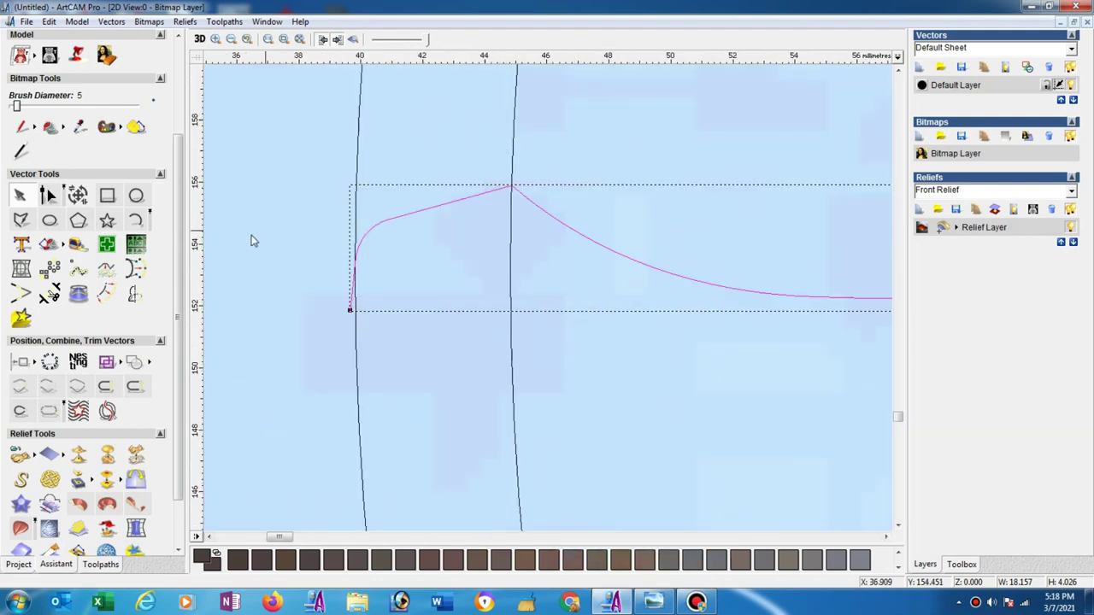
Check the joined curve's nodes, then move the curve left beneath the bracket shape
{"action": "left_click", "coordinate": [50, 196]}
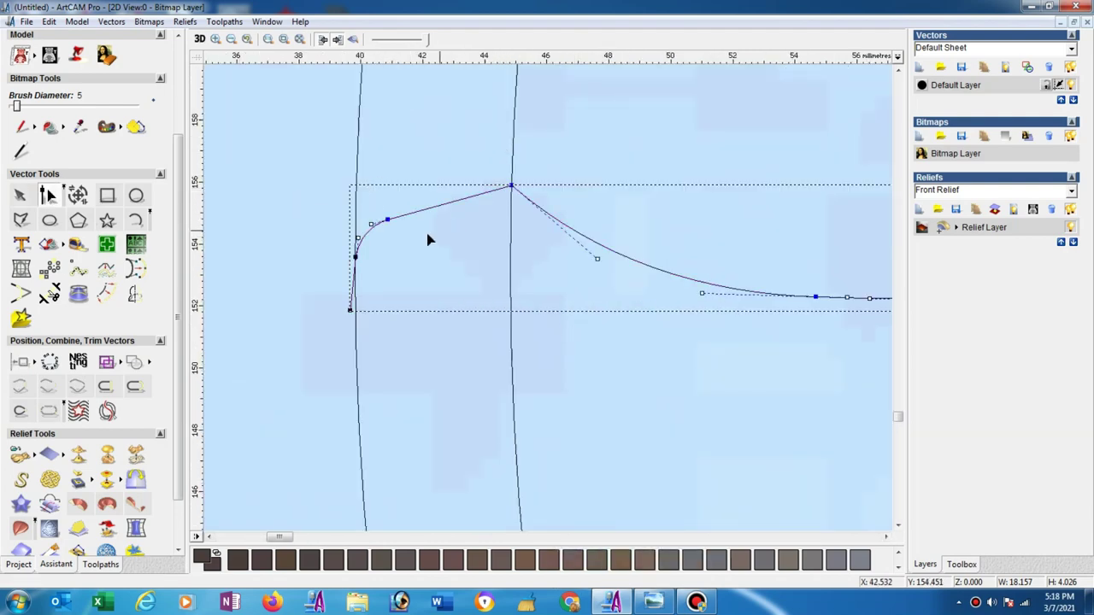
{"action": "scroll", "coordinate": [428, 240], "scroll_direction": "down", "scroll_amount": 4}
{"action": "left_click", "coordinate": [18, 195]}
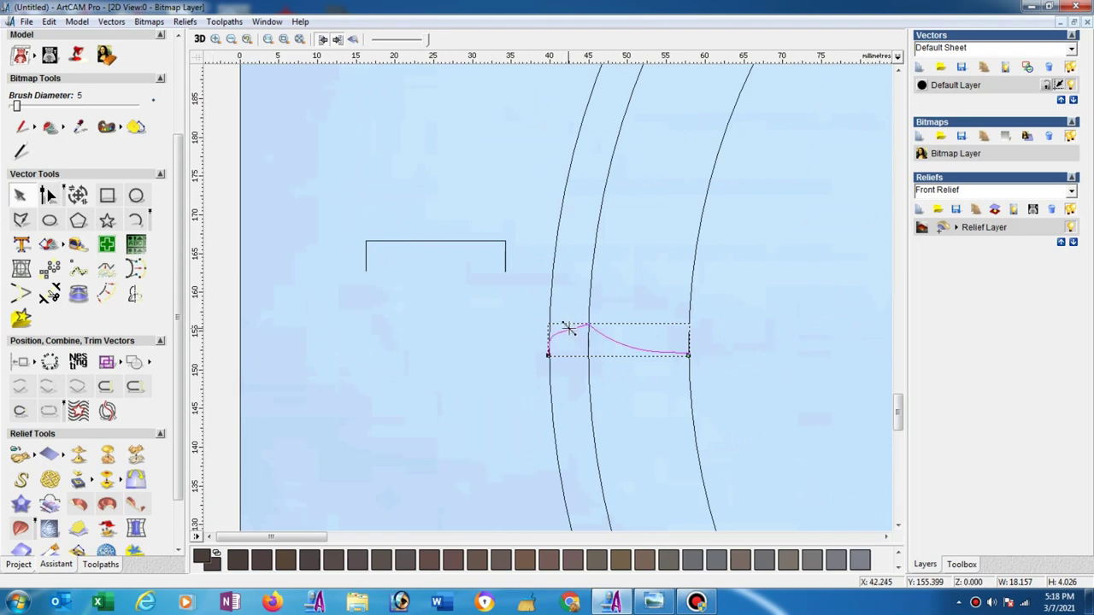
{"action": "left_click_drag", "start_coordinate": [556, 330], "coordinate": [362, 345]}
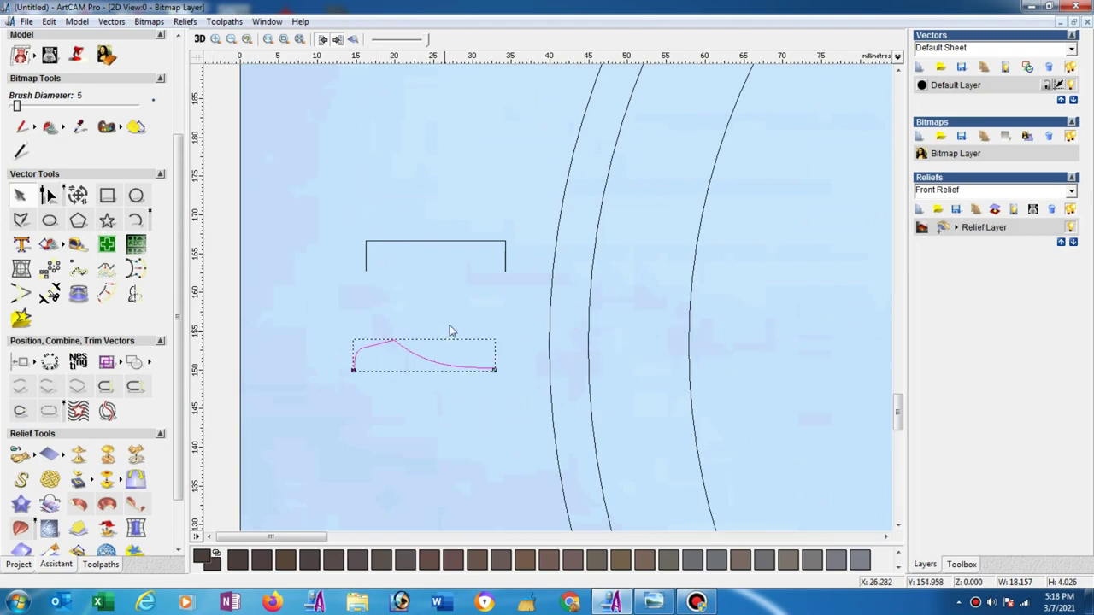
{"action": "left_click", "coordinate": [325, 392]}
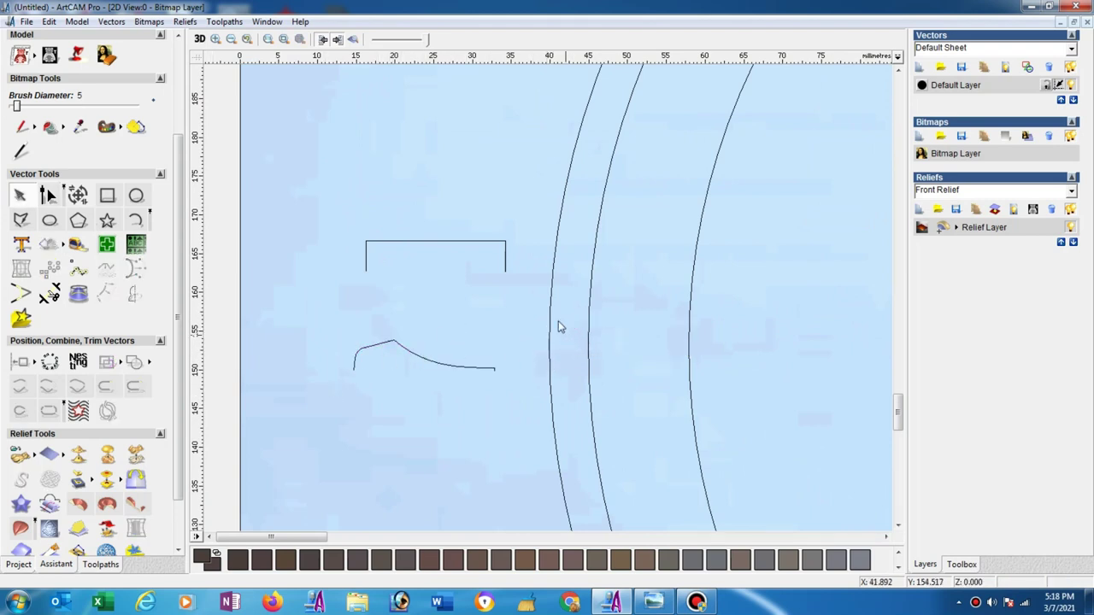
{"action": "scroll", "coordinate": [556, 316], "scroll_direction": "down", "scroll_amount": 9}
{"action": "scroll", "coordinate": [511, 295], "scroll_direction": "up", "scroll_amount": 3}
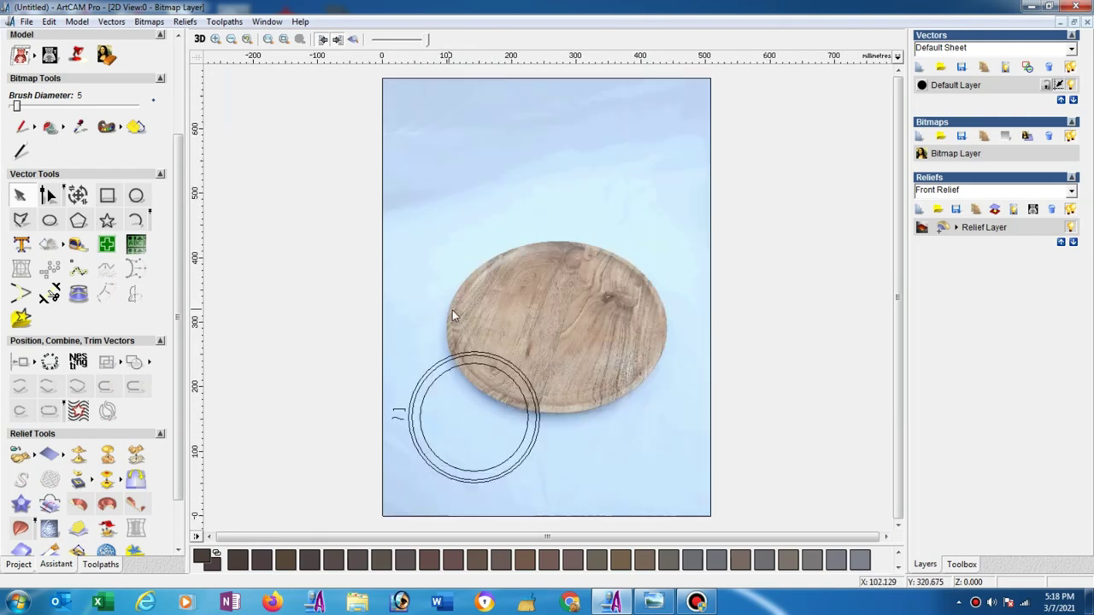
Increase the model resolution to the maximum 3464 × 4618 points and confirm the change
{"action": "left_click", "coordinate": [76, 21]}
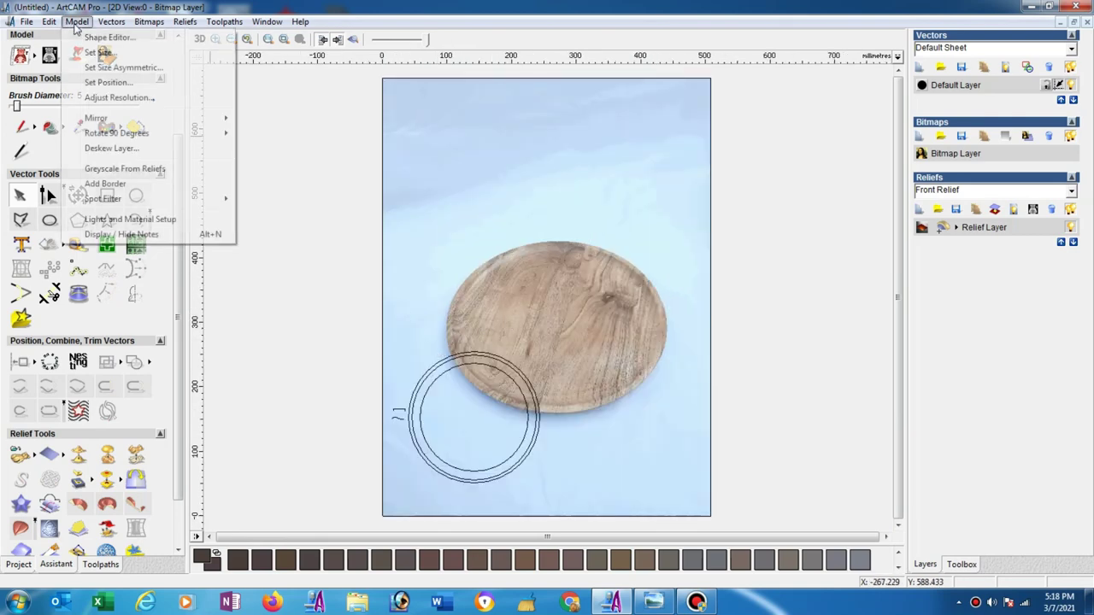
{"action": "left_click", "coordinate": [94, 52]}
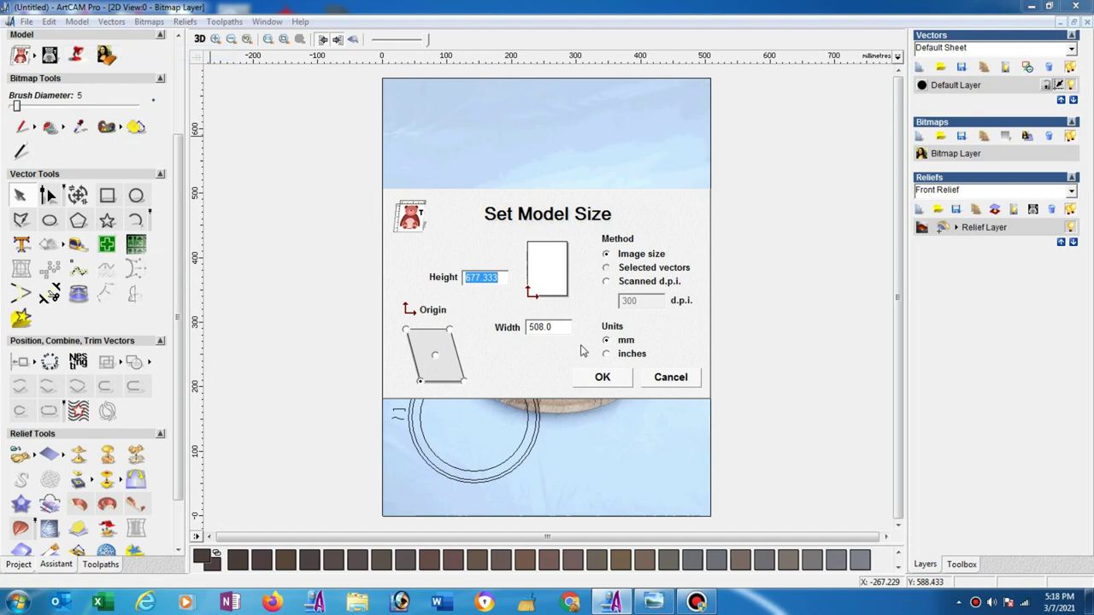
{"action": "left_click", "coordinate": [671, 377]}
{"action": "left_click", "coordinate": [76, 21]}
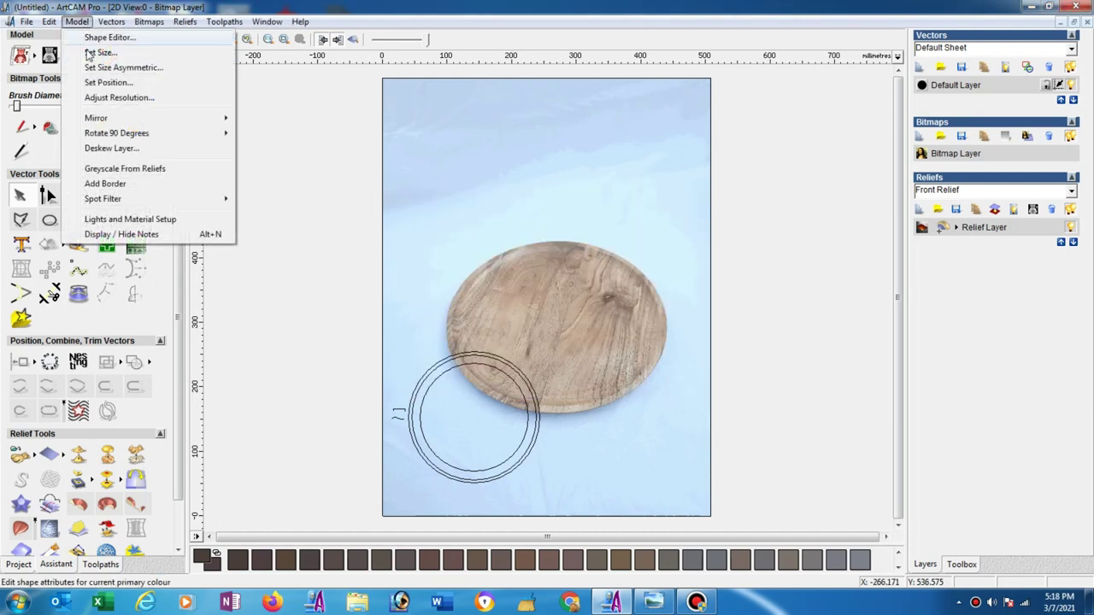
{"action": "left_click", "coordinate": [110, 98]}
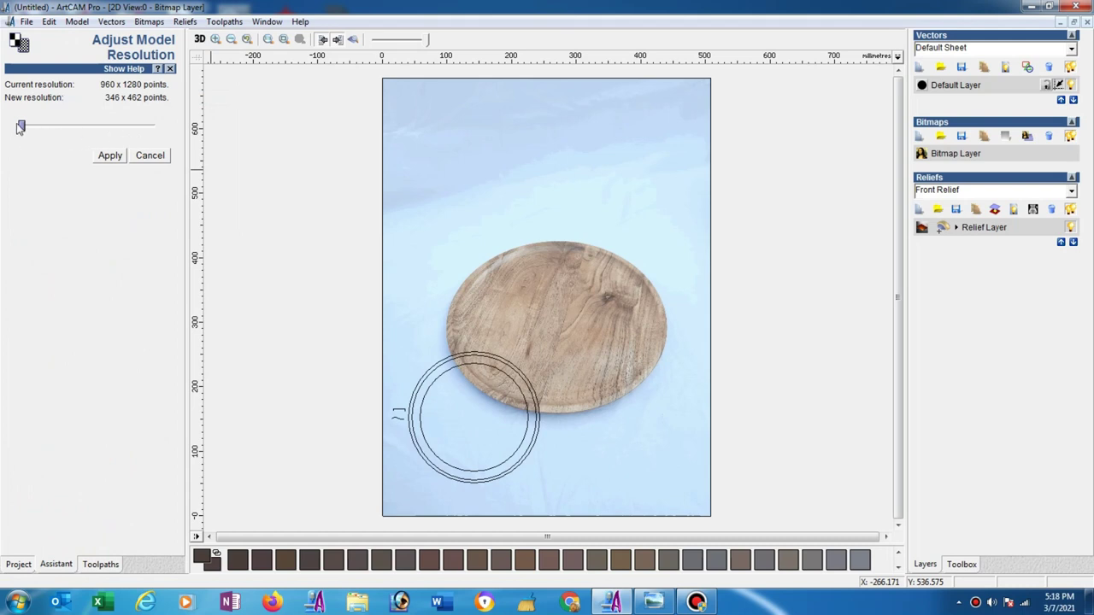
{"action": "left_click_drag", "start_coordinate": [23, 128], "coordinate": [173, 128]}
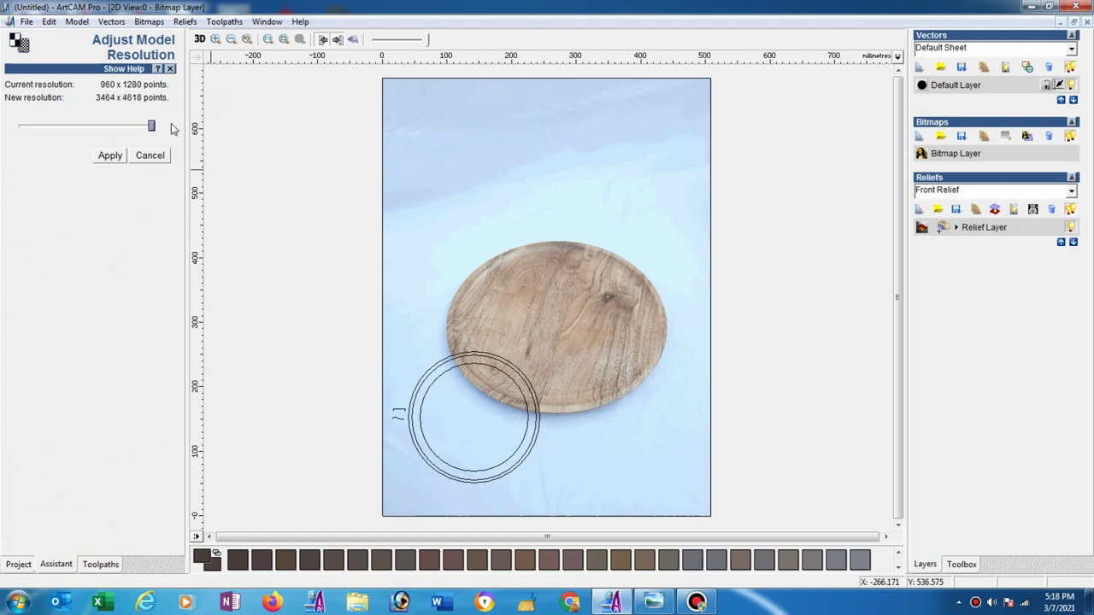
{"action": "left_click", "coordinate": [108, 159]}
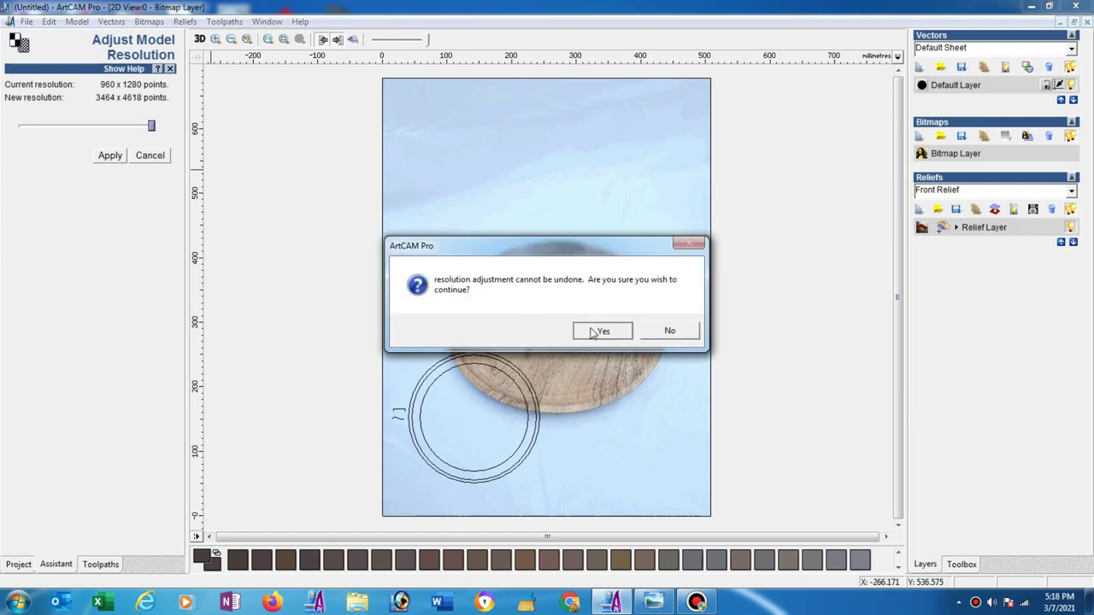
{"action": "left_click", "coordinate": [593, 330]}
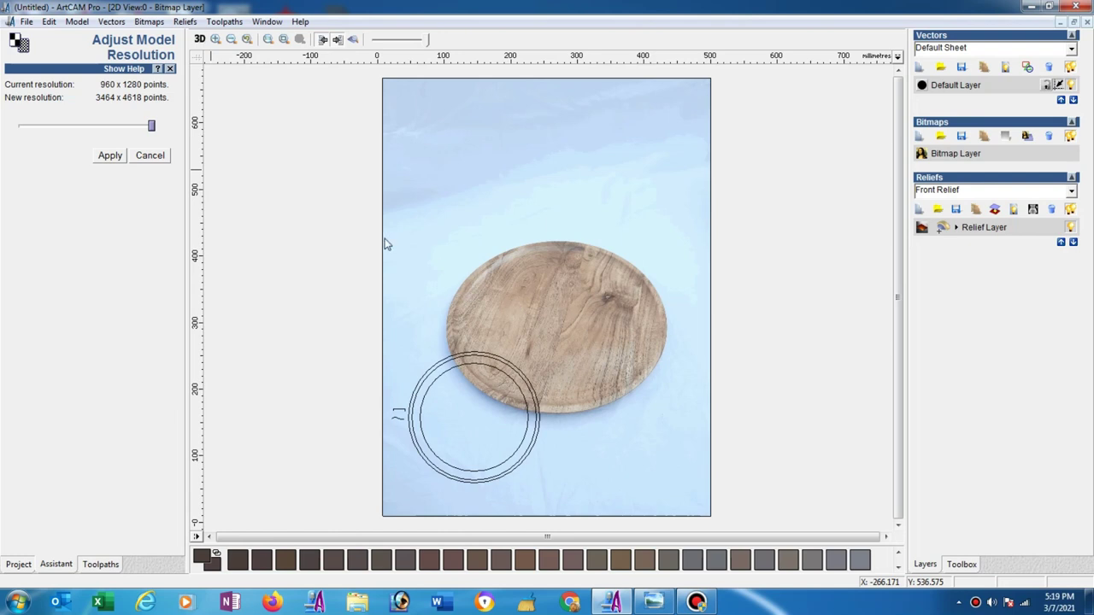
{"action": "left_click", "coordinate": [150, 156]}
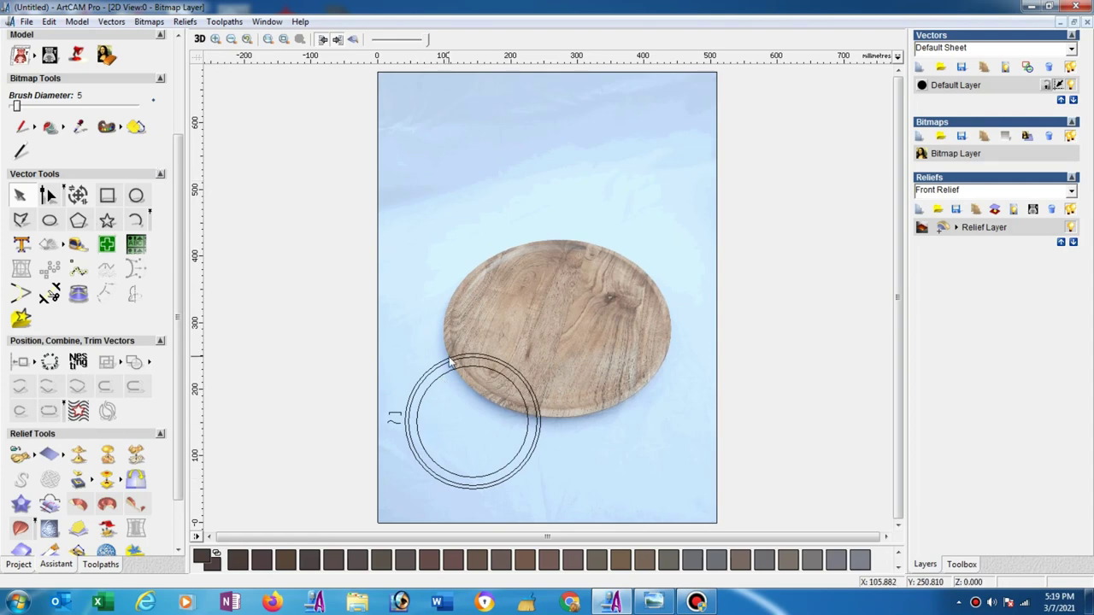
Select the outer and innermost ring circles as rails and start a Two Rail Sweep
{"action": "scroll", "coordinate": [488, 359], "scroll_direction": "up", "scroll_amount": 3}
{"action": "scroll", "coordinate": [365, 268], "scroll_direction": "down", "scroll_amount": 2}
{"action": "scroll", "coordinate": [324, 308], "scroll_direction": "up", "scroll_amount": 2}
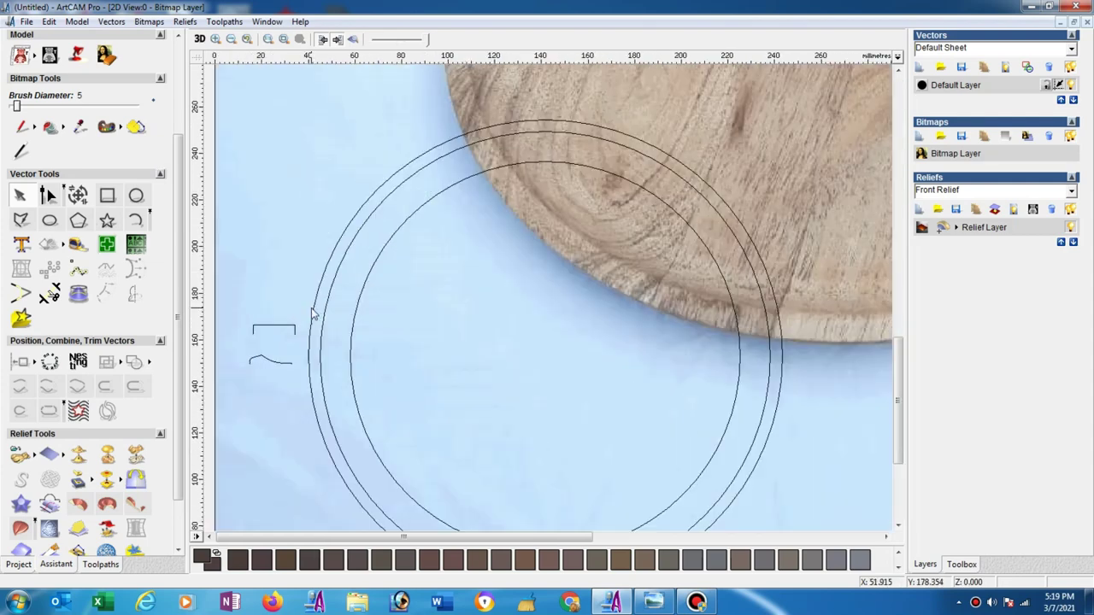
{"action": "left_click", "coordinate": [310, 312]}
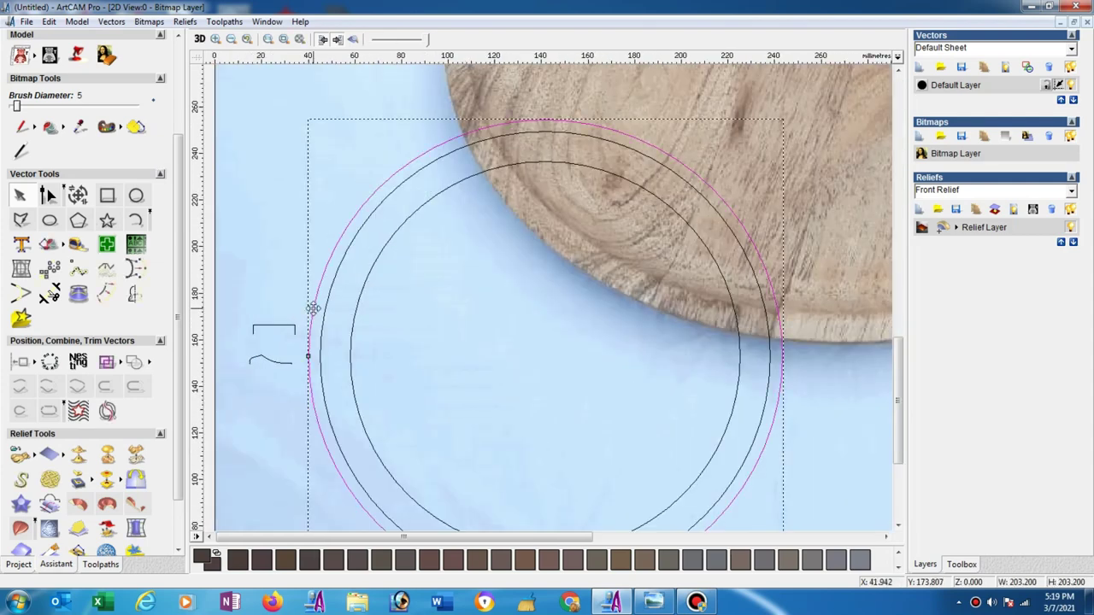
{"action": "left_click", "coordinate": [351, 342], "text": "shift"}
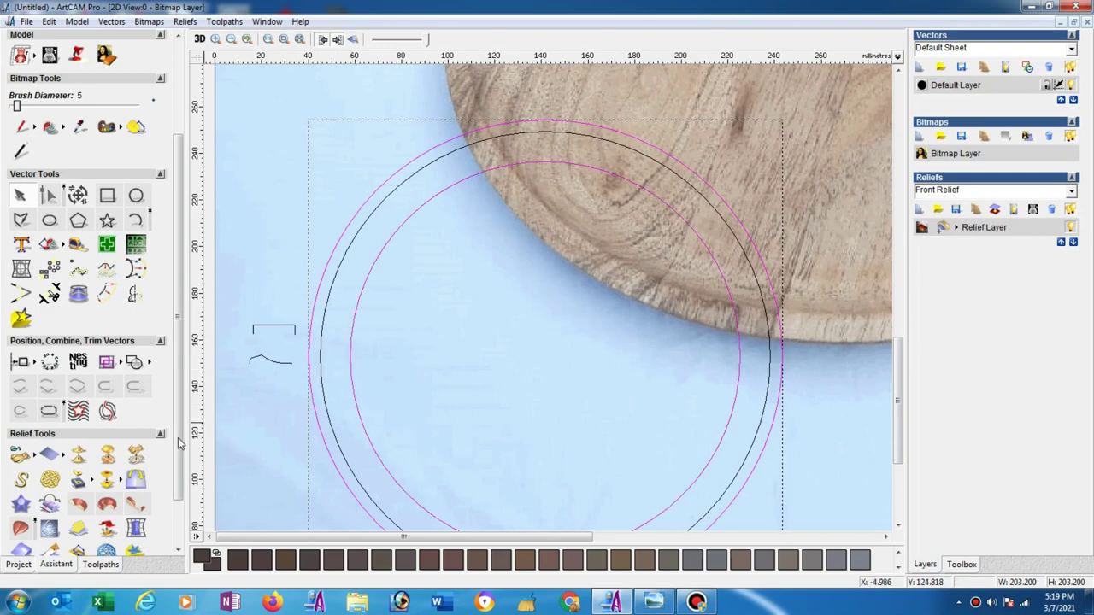
{"action": "scroll", "coordinate": [179, 445], "scroll_direction": "down", "scroll_amount": 3}
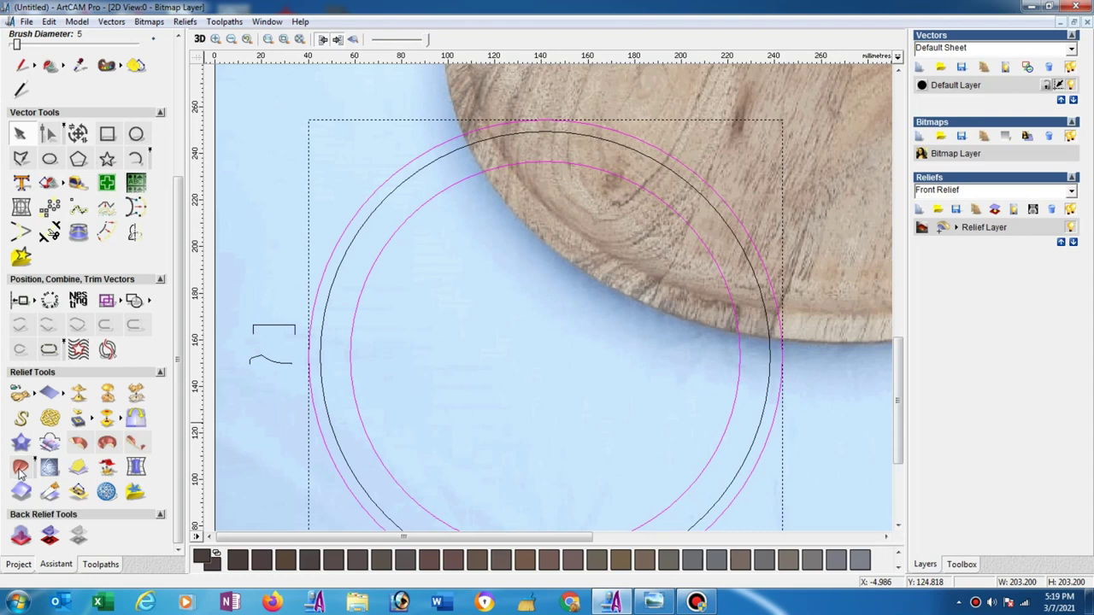
{"action": "left_click", "coordinate": [20, 470]}
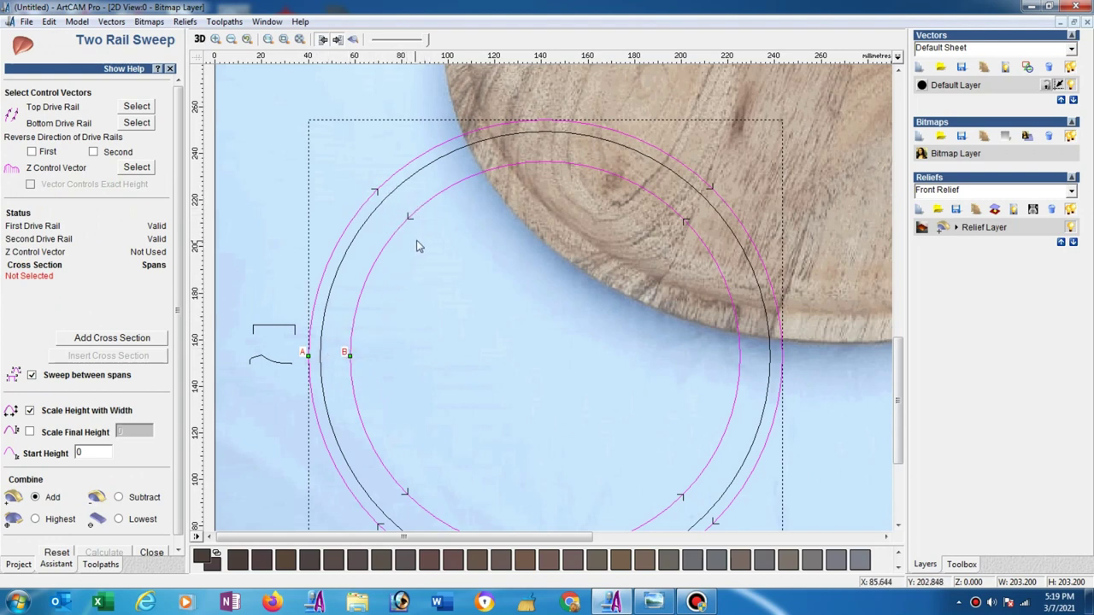
Sweep the small curve with Reverse First, bracket as Z control vector, and Highest combine
{"action": "left_click", "coordinate": [31, 152]}
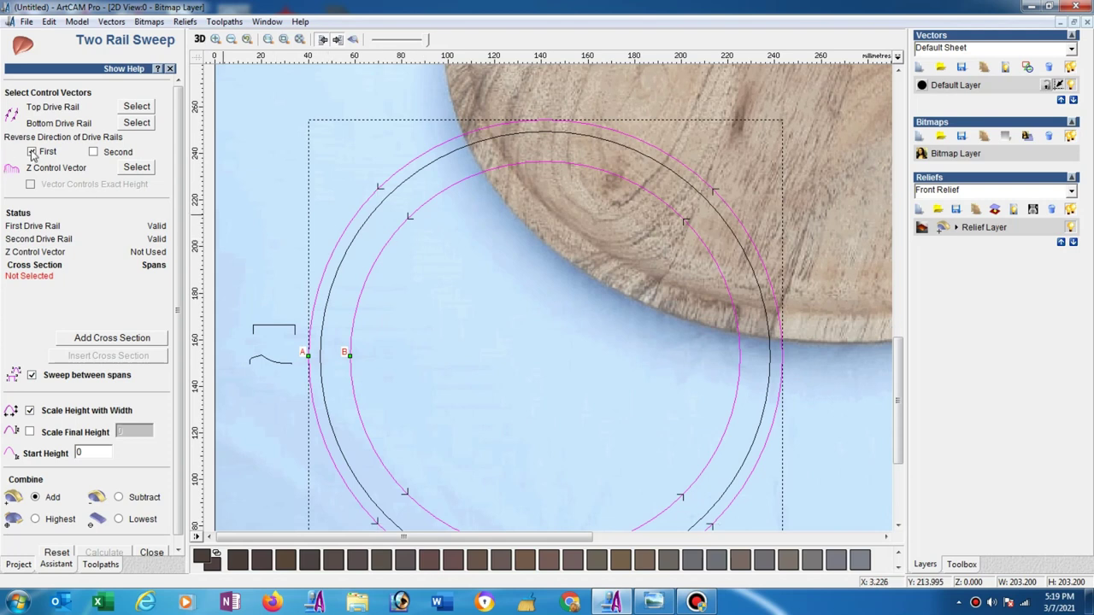
{"action": "left_click", "coordinate": [253, 361]}
{"action": "left_click", "coordinate": [112, 338]}
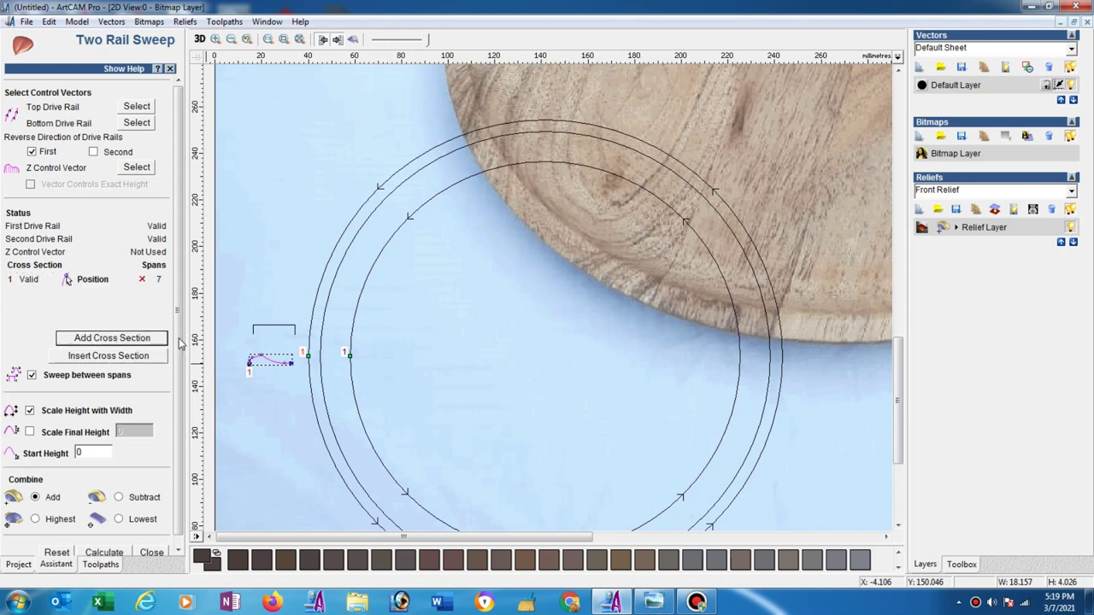
{"action": "left_click", "coordinate": [276, 332]}
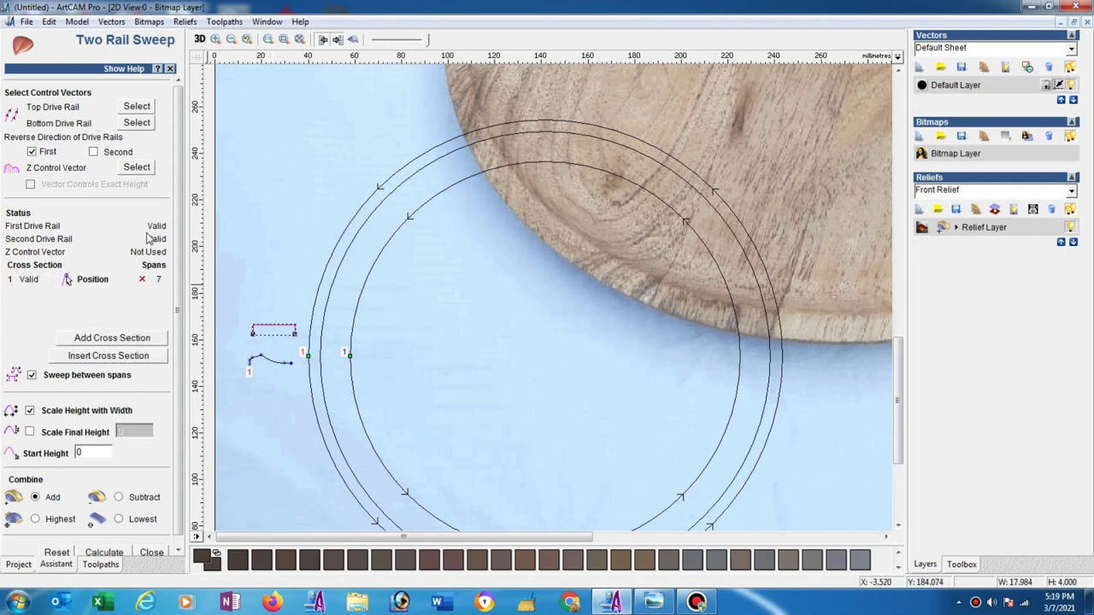
{"action": "left_click", "coordinate": [137, 168]}
{"action": "left_click", "coordinate": [31, 185]}
{"action": "scroll", "coordinate": [182, 359], "scroll_direction": "down", "scroll_amount": 1}
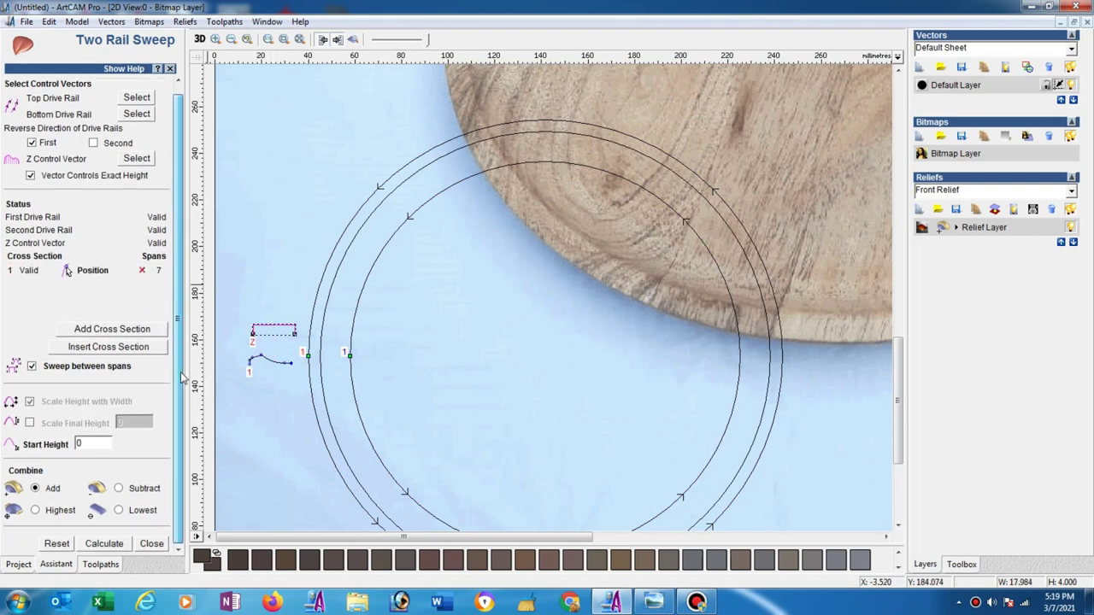
{"action": "left_click", "coordinate": [115, 548]}
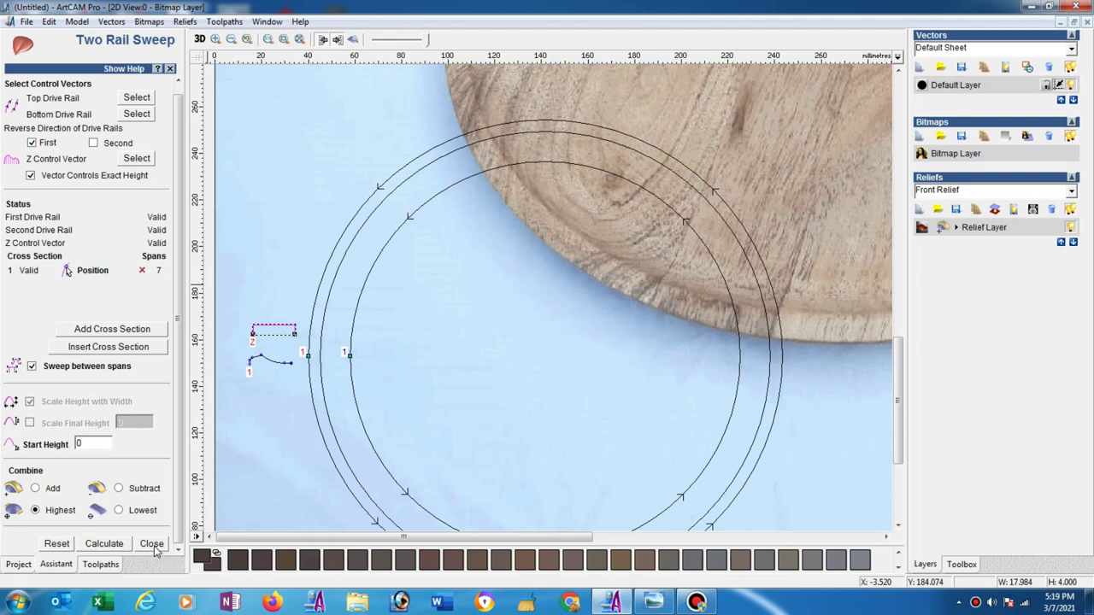
{"action": "left_click", "coordinate": [151, 544]}
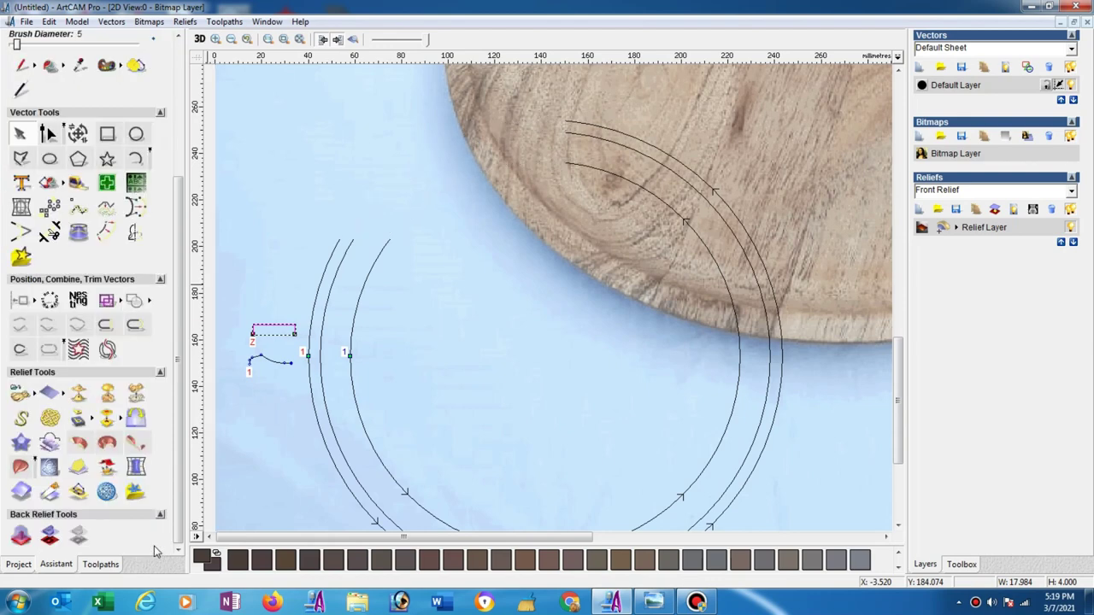
Hide the plate bitmap and zoom in to inspect the shaded ring relief edges
{"action": "left_click", "coordinate": [353, 40]}
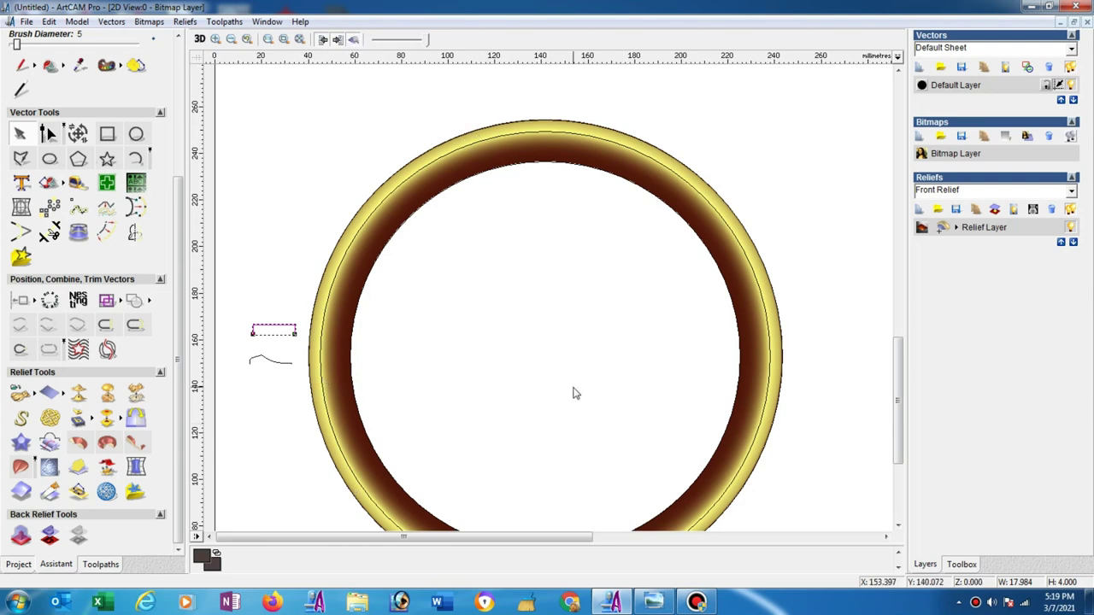
{"action": "scroll", "coordinate": [574, 390], "scroll_direction": "down", "scroll_amount": 1}
{"action": "scroll", "coordinate": [426, 345], "scroll_direction": "up", "scroll_amount": 1}
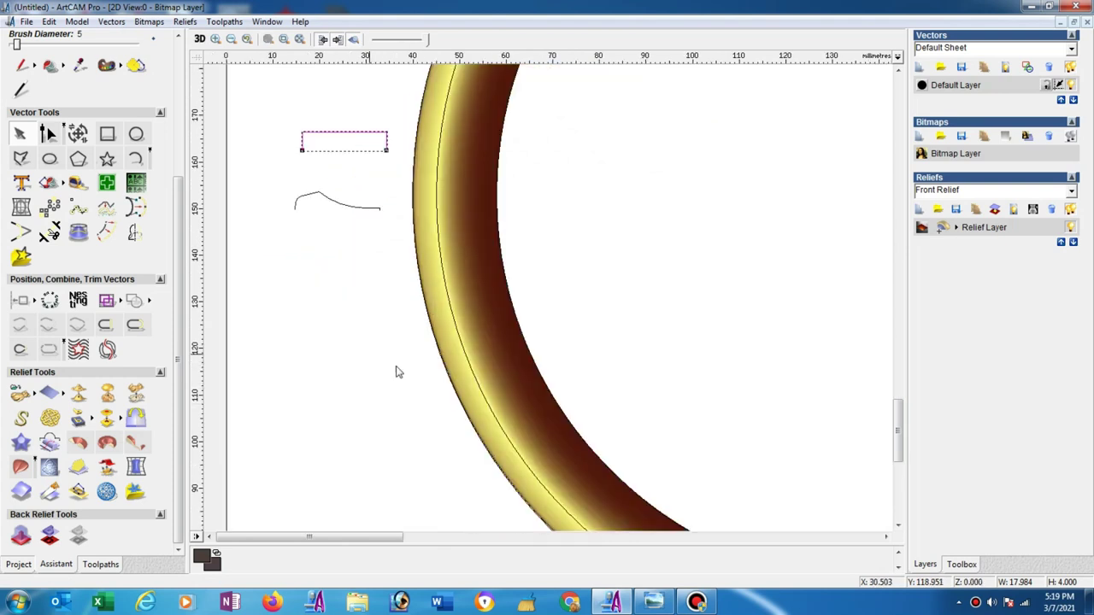
{"action": "scroll", "coordinate": [398, 371], "scroll_direction": "up", "scroll_amount": 1}
{"action": "scroll", "coordinate": [567, 359], "scroll_direction": "up", "scroll_amount": 1}
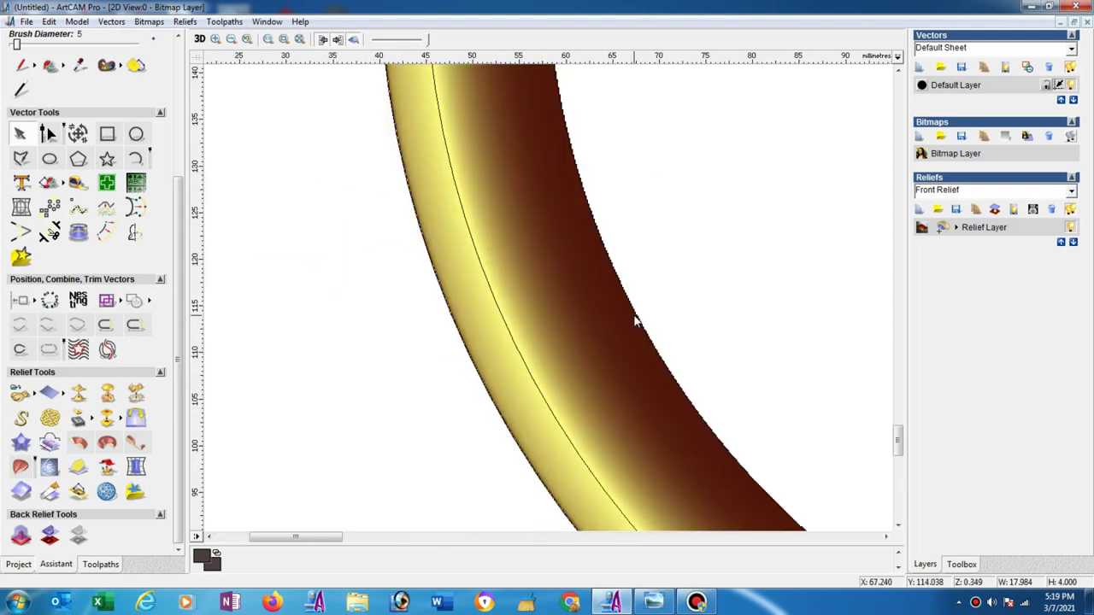
{"action": "scroll", "coordinate": [635, 320], "scroll_direction": "down", "scroll_amount": 3}
{"action": "scroll", "coordinate": [593, 319], "scroll_direction": "up", "scroll_amount": 4}
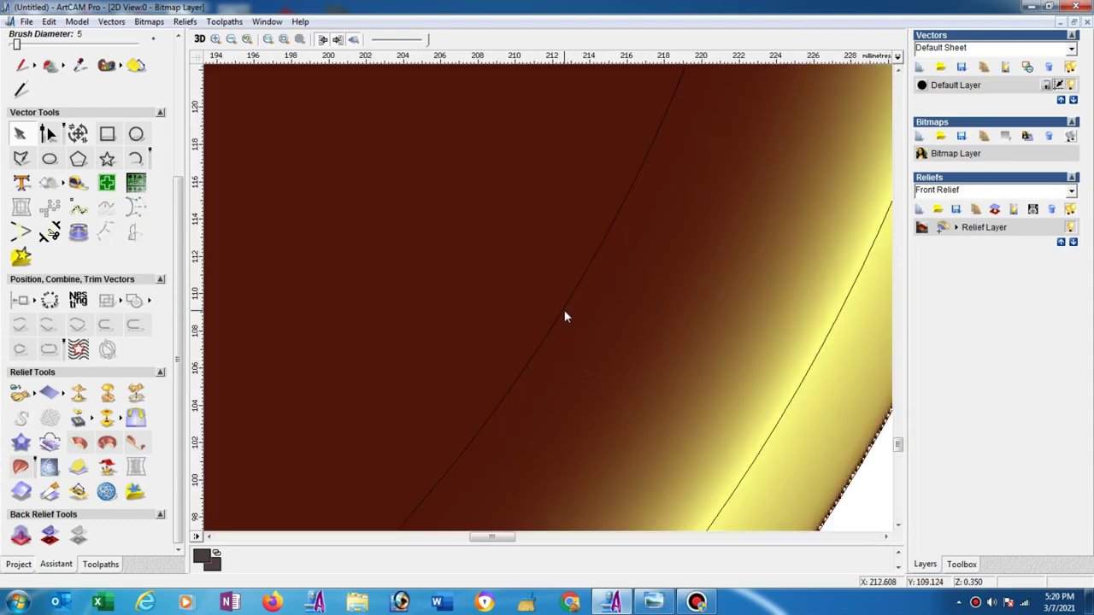
{"action": "scroll", "coordinate": [564, 314], "scroll_direction": "down", "scroll_amount": 2}
{"action": "scroll", "coordinate": [442, 254], "scroll_direction": "down", "scroll_amount": 2}
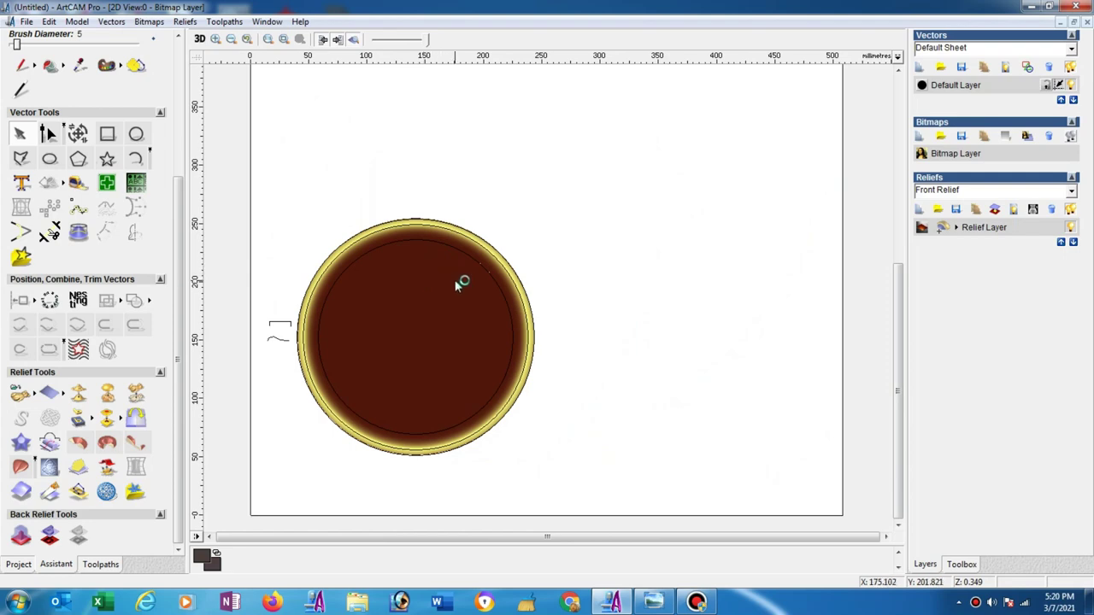
{"action": "scroll", "coordinate": [564, 286], "scroll_direction": "up", "scroll_amount": 1}
{"action": "scroll", "coordinate": [564, 282], "scroll_direction": "up", "scroll_amount": 1}
{"action": "scroll", "coordinate": [568, 261], "scroll_direction": "up", "scroll_amount": 1}
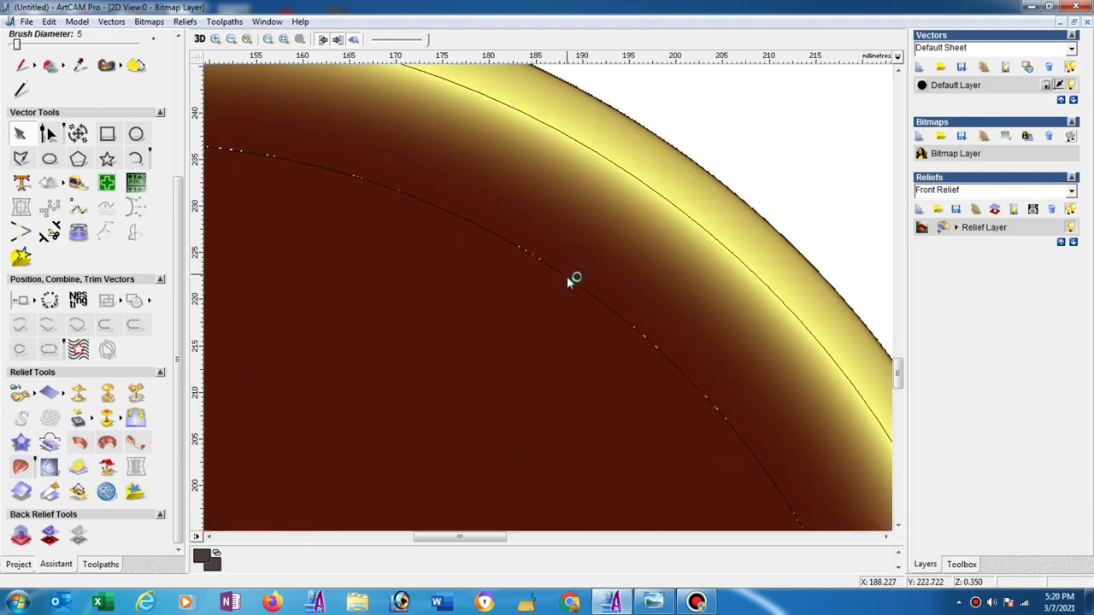
Offset the inner ring vector 2 mm outwards to create a new circle
{"action": "left_click", "coordinate": [569, 279]}
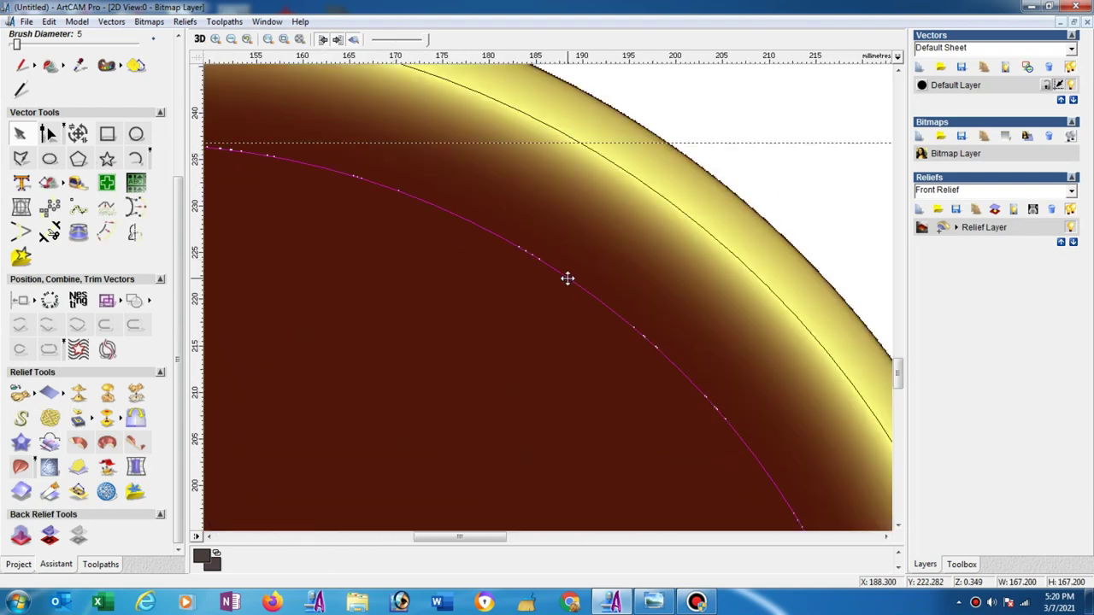
{"action": "left_click", "coordinate": [107, 238]}
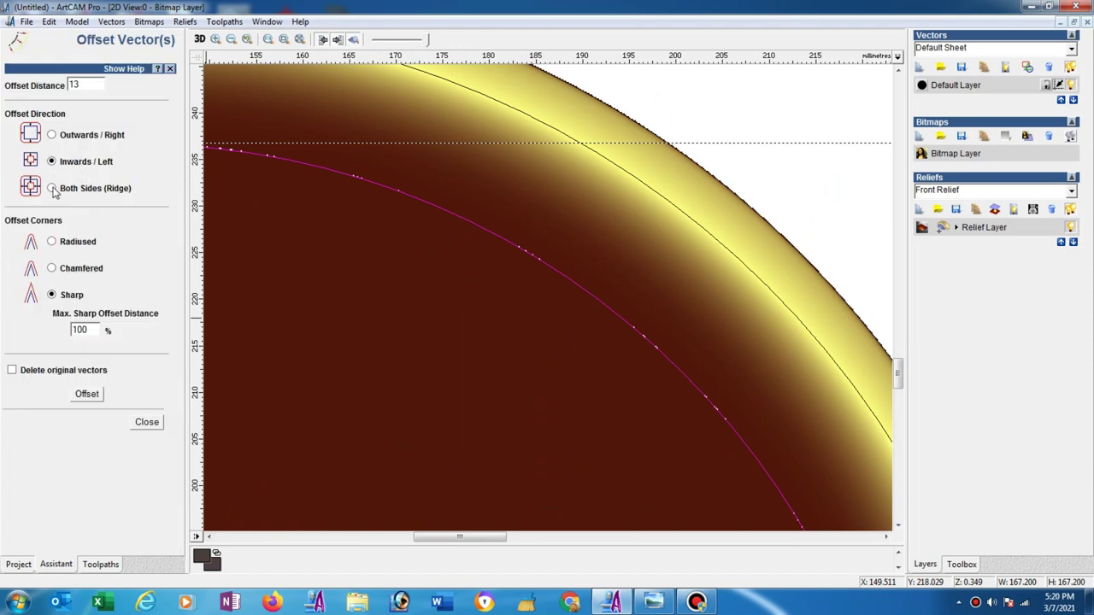
{"action": "left_click", "coordinate": [50, 137]}
{"action": "double_click", "coordinate": [74, 88]}
{"action": "type", "text": "2"}
{"action": "left_click", "coordinate": [89, 395]}
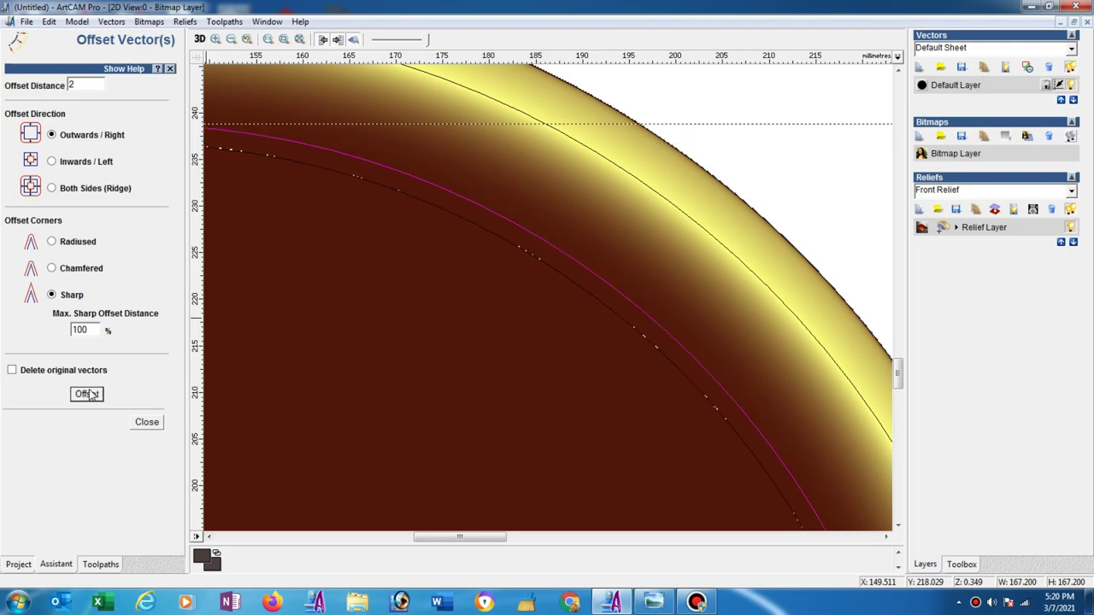
{"action": "left_click", "coordinate": [145, 422]}
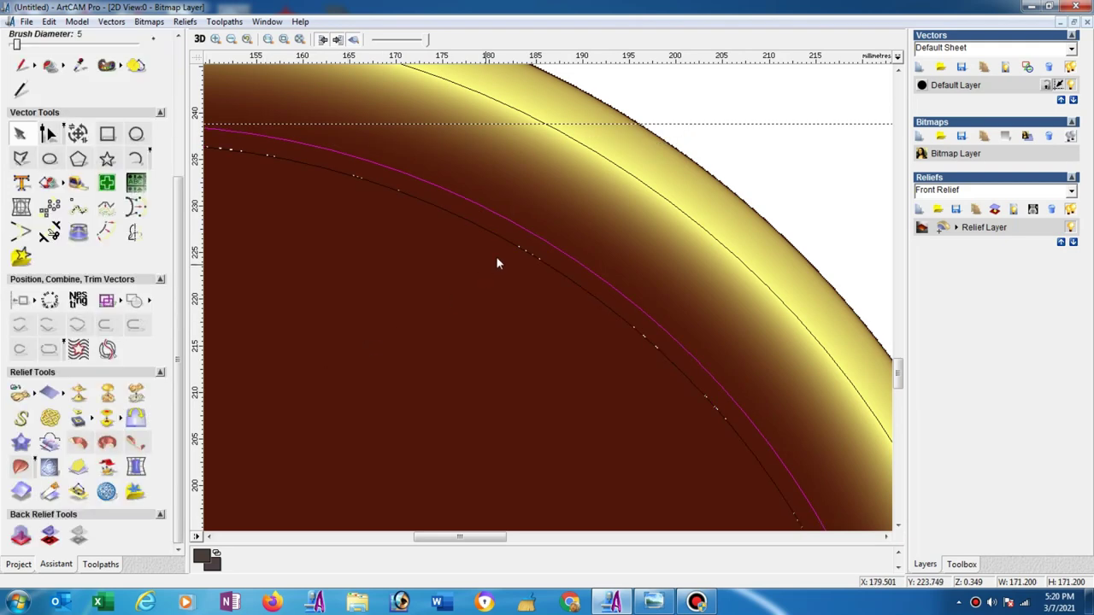
{"action": "right_click", "coordinate": [363, 262]}
Apply a flat 0.35 mm start-height shape to the offset circle, merged high
{"action": "left_click", "coordinate": [410, 335]}
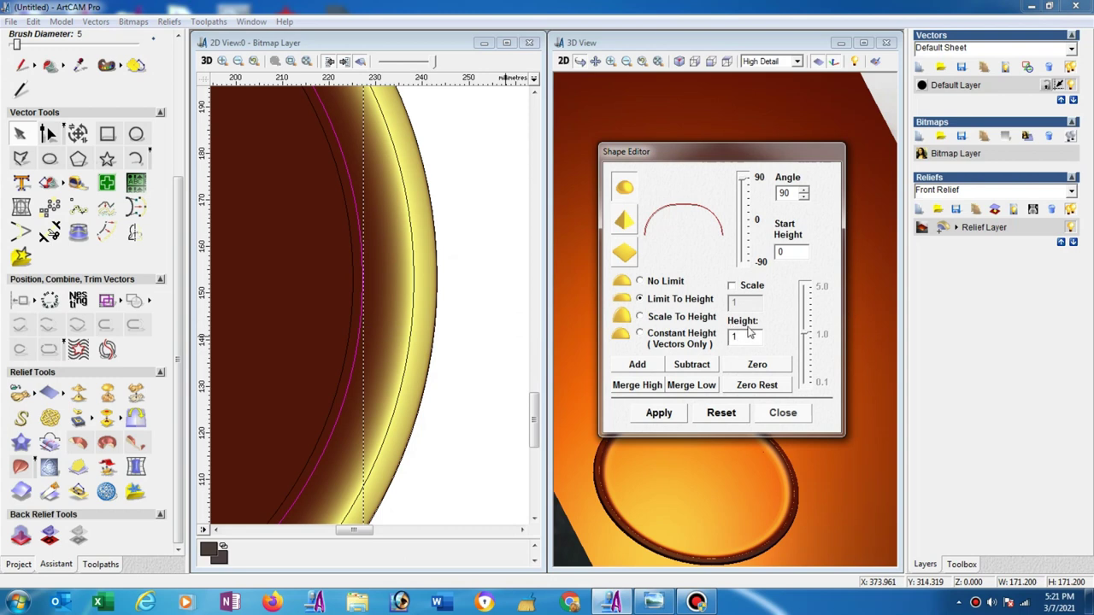
{"action": "left_click", "coordinate": [627, 258]}
{"action": "type", "text": ".350"}
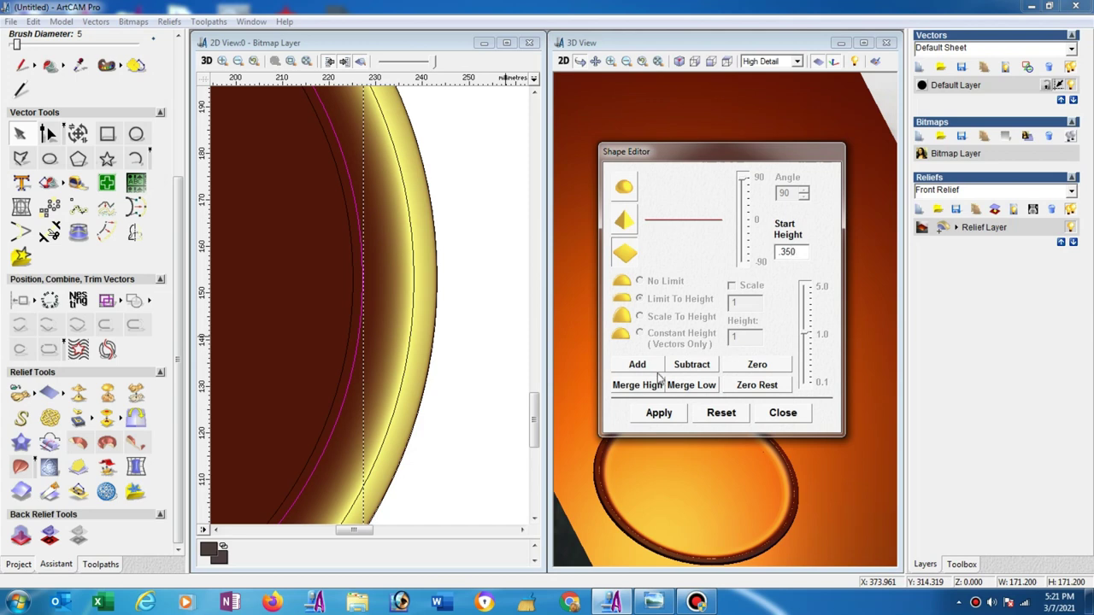
{"action": "left_click", "coordinate": [656, 386]}
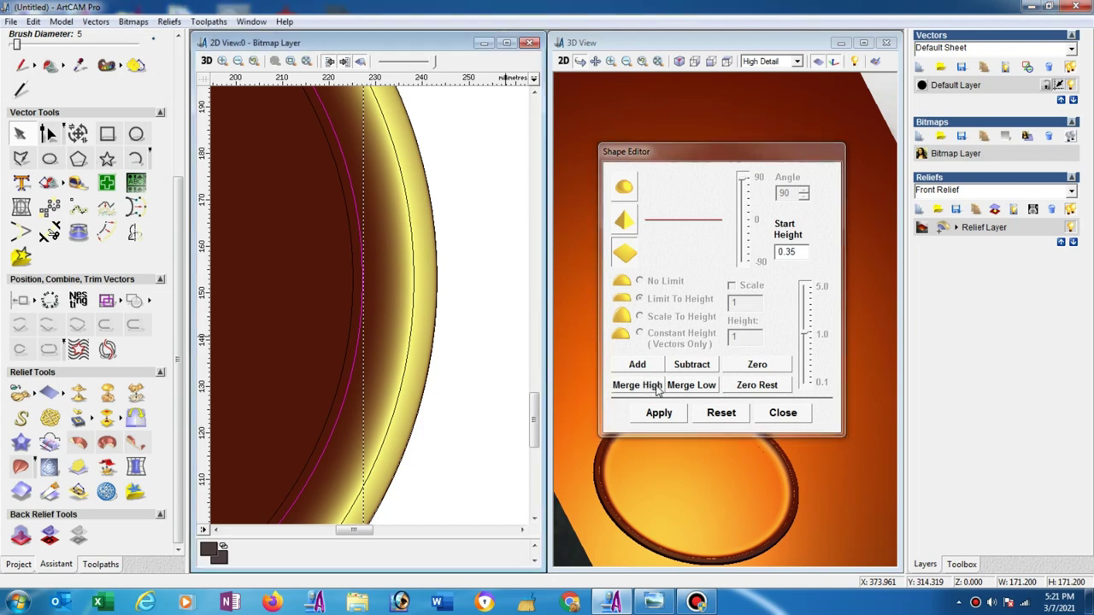
{"action": "left_click", "coordinate": [788, 412]}
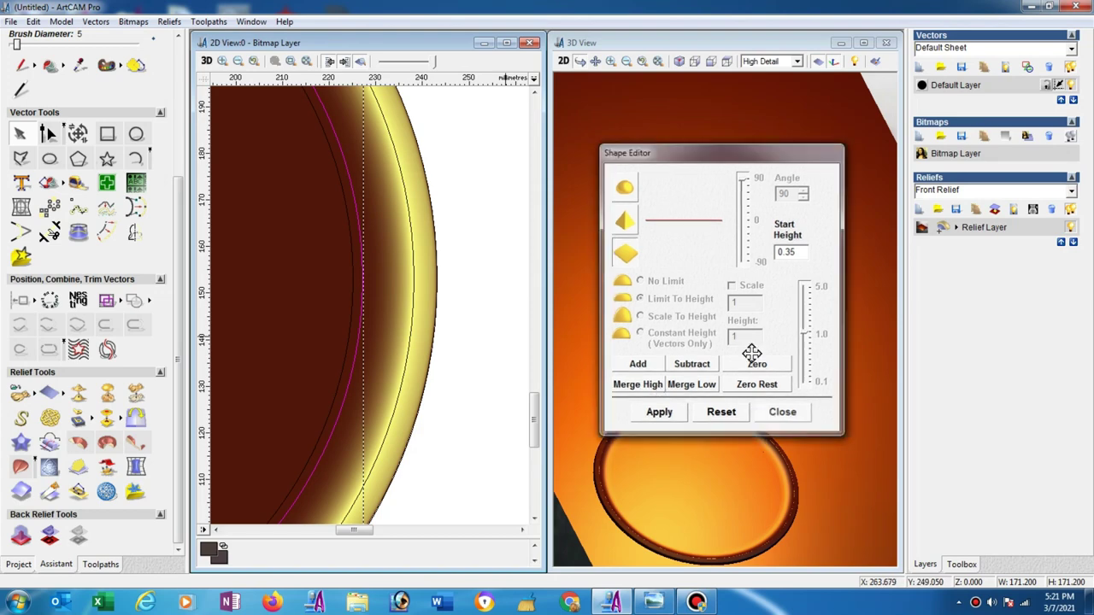
{"action": "mouse_move", "coordinate": [733, 356]}
{"action": "left_mouse_down"}
{"action": "mouse_move", "coordinate": [723, 385]}
{"action": "mouse_move", "coordinate": [702, 182]}
{"action": "mouse_move", "coordinate": [695, 458]}
{"action": "mouse_move", "coordinate": [720, 356]}
{"action": "left_mouse_up"}
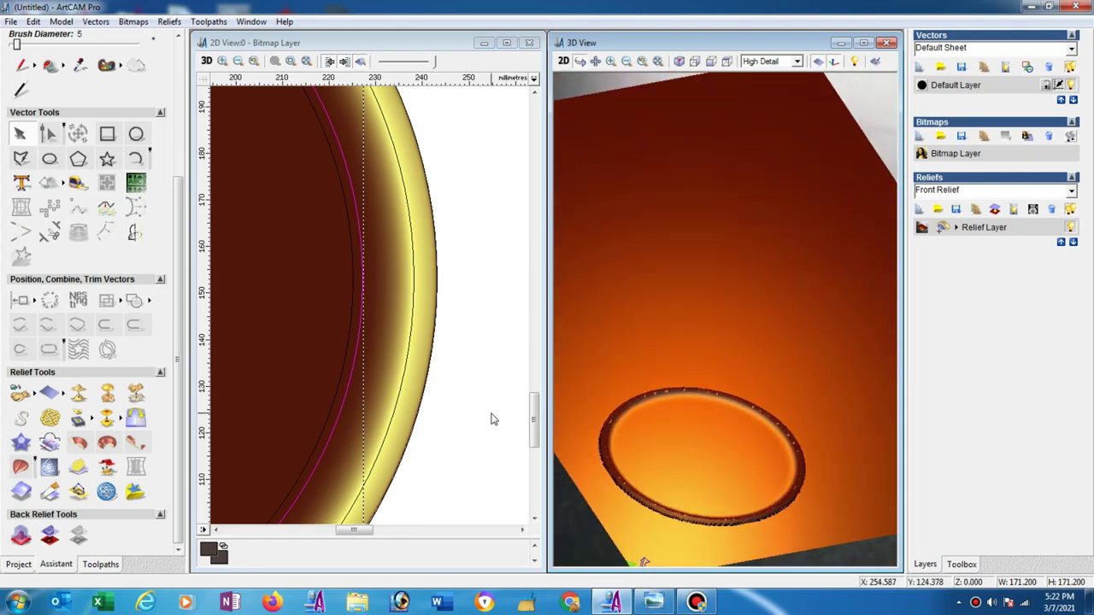
{"action": "left_click", "coordinate": [344, 411]}
Give the ring a rounded profile from start height 0, limited to 0.65 mm, merged high
{"action": "right_click", "coordinate": [343, 411]}
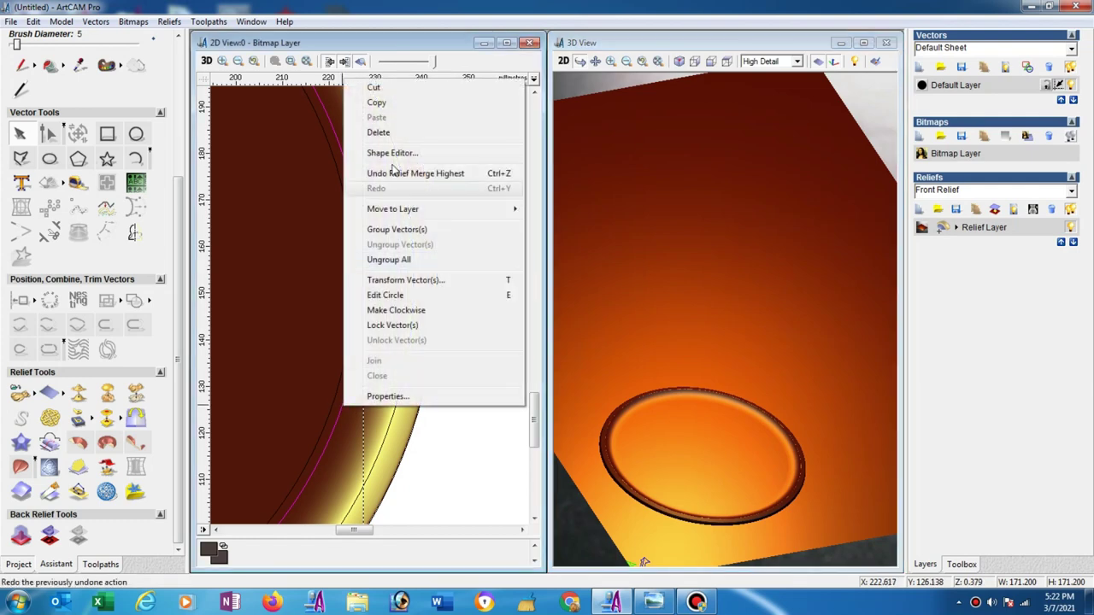
{"action": "left_click", "coordinate": [383, 152]}
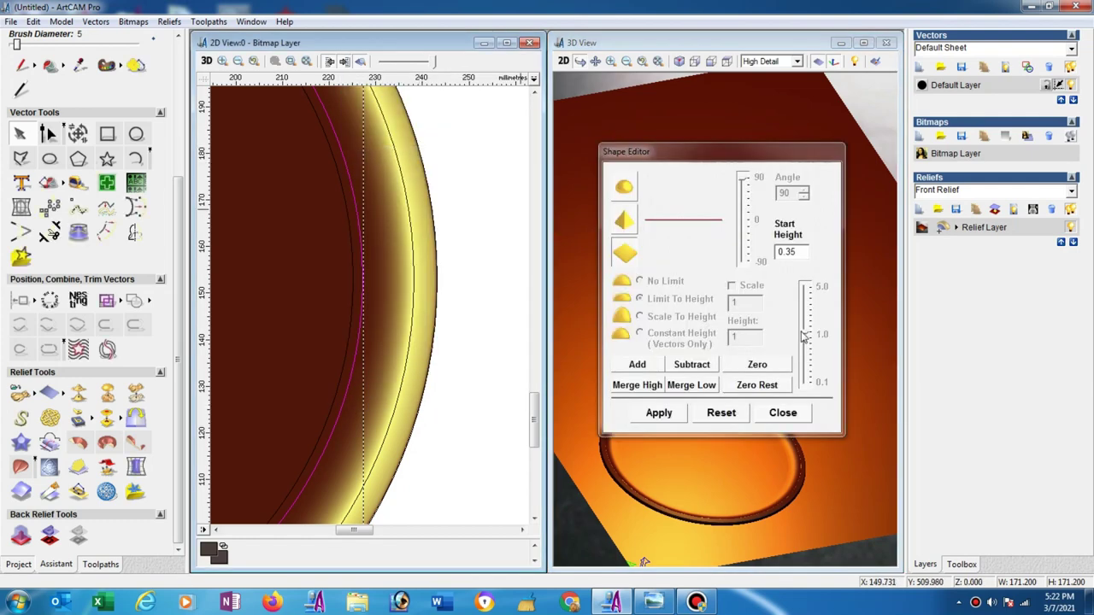
{"action": "double_click", "coordinate": [800, 253]}
{"action": "type", "text": "0"}
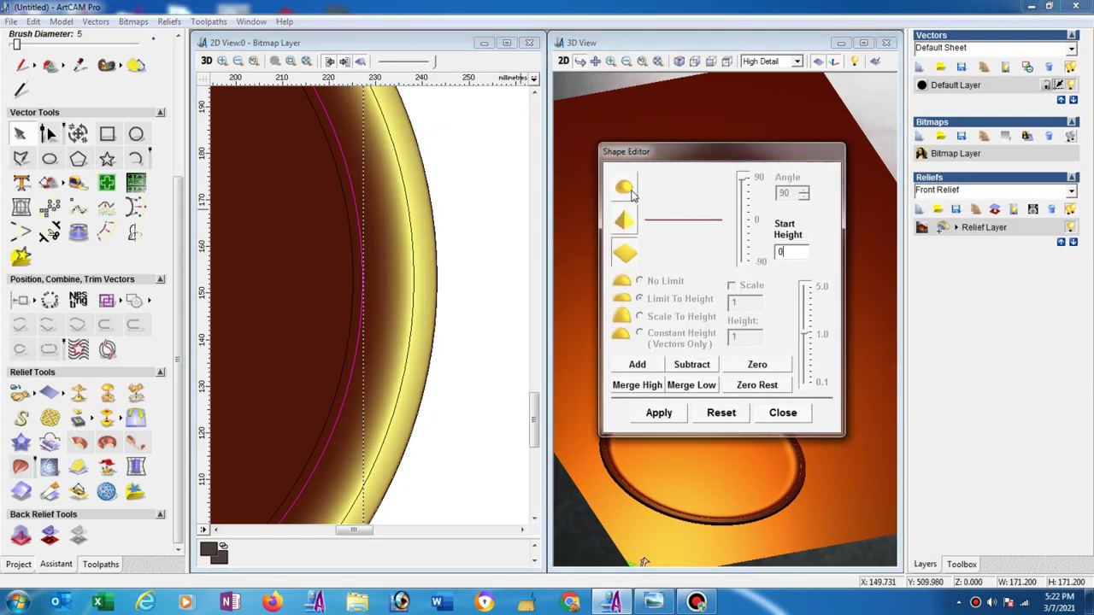
{"action": "left_click", "coordinate": [629, 191]}
{"action": "type", "text": "65"}
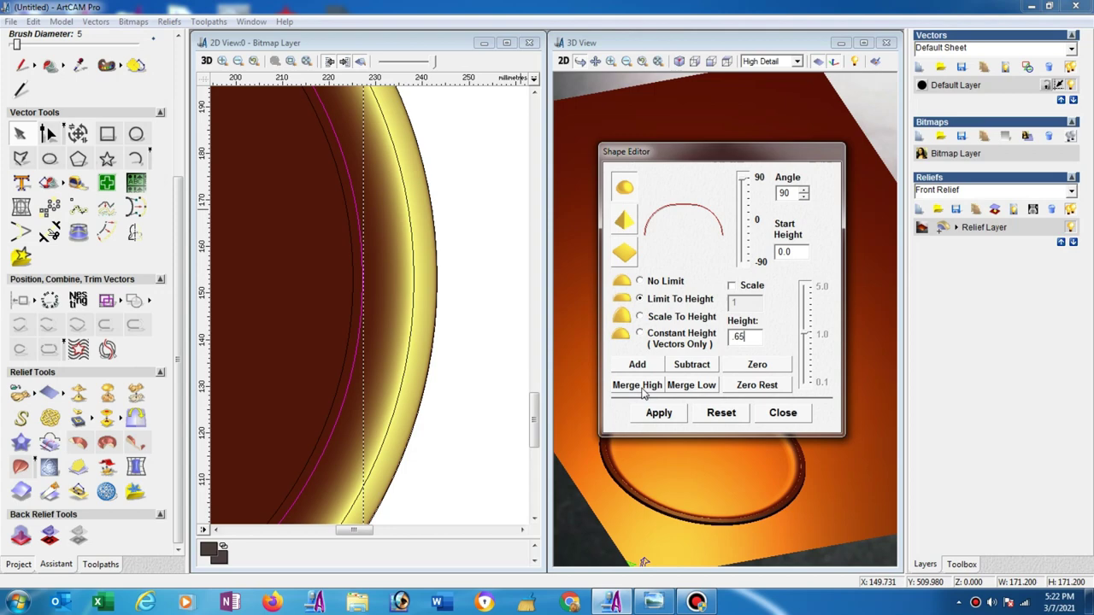
{"action": "left_click", "coordinate": [644, 387]}
{"action": "type", "text": "0.65"}
{"action": "left_click", "coordinate": [796, 414]}
{"action": "mouse_move", "coordinate": [797, 412]}
{"action": "left_mouse_down"}
{"action": "mouse_move", "coordinate": [724, 347]}
{"action": "mouse_move", "coordinate": [713, 410]}
{"action": "mouse_move", "coordinate": [723, 326]}
{"action": "mouse_move", "coordinate": [789, 275]}
{"action": "mouse_move", "coordinate": [772, 300]}
{"action": "mouse_move", "coordinate": [760, 420]}
{"action": "left_mouse_up"}
Orbit the 3D view to inspect the ring relief, then select the outer circle vector
{"action": "scroll", "coordinate": [761, 365], "scroll_direction": "up", "scroll_amount": 3}
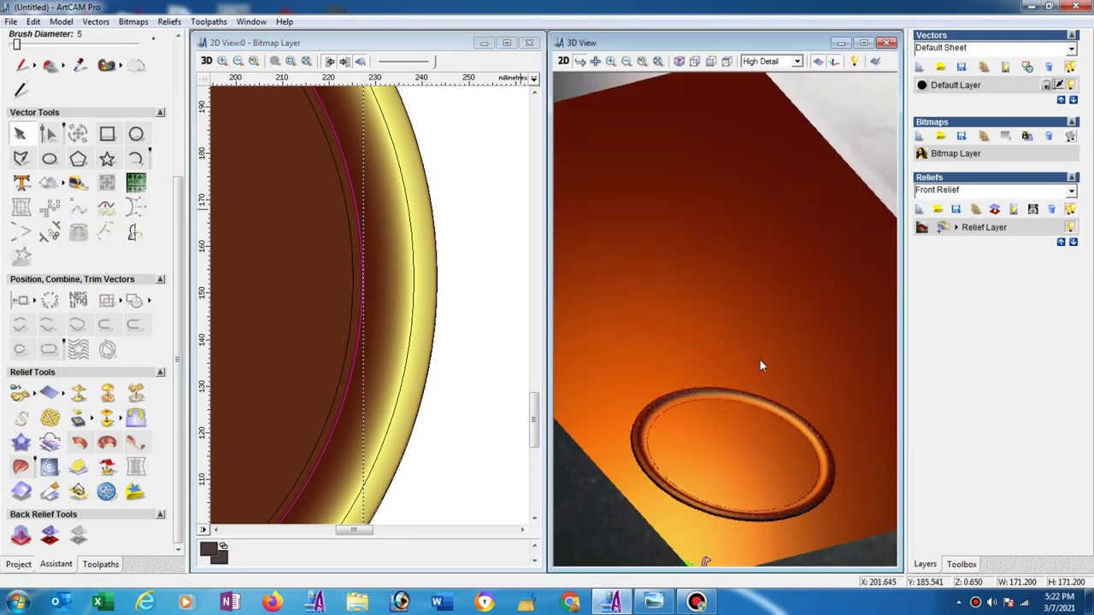
{"action": "mouse_move", "coordinate": [761, 365]}
{"action": "left_mouse_down"}
{"action": "mouse_move", "coordinate": [730, 452]}
{"action": "mouse_move", "coordinate": [723, 383]}
{"action": "mouse_move", "coordinate": [667, 460]}
{"action": "mouse_move", "coordinate": [698, 367]}
{"action": "left_mouse_up"}
{"action": "mouse_move", "coordinate": [661, 503]}
{"action": "left_mouse_down"}
{"action": "mouse_move", "coordinate": [693, 391]}
{"action": "mouse_move", "coordinate": [664, 490]}
{"action": "mouse_move", "coordinate": [692, 459]}
{"action": "left_mouse_up"}
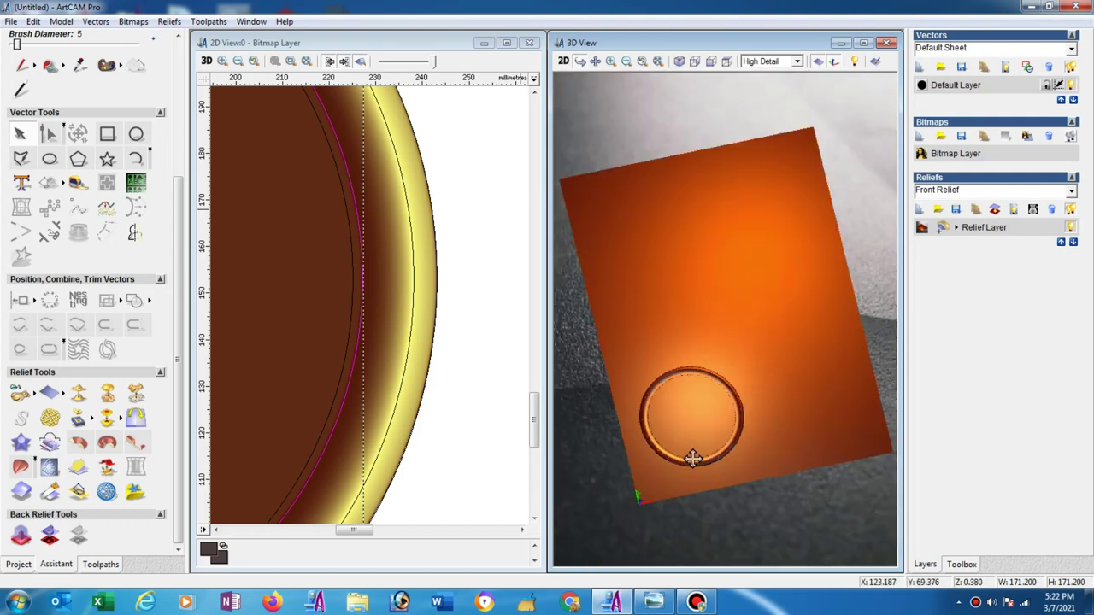
{"action": "scroll", "coordinate": [469, 378], "scroll_direction": "down", "scroll_amount": 2}
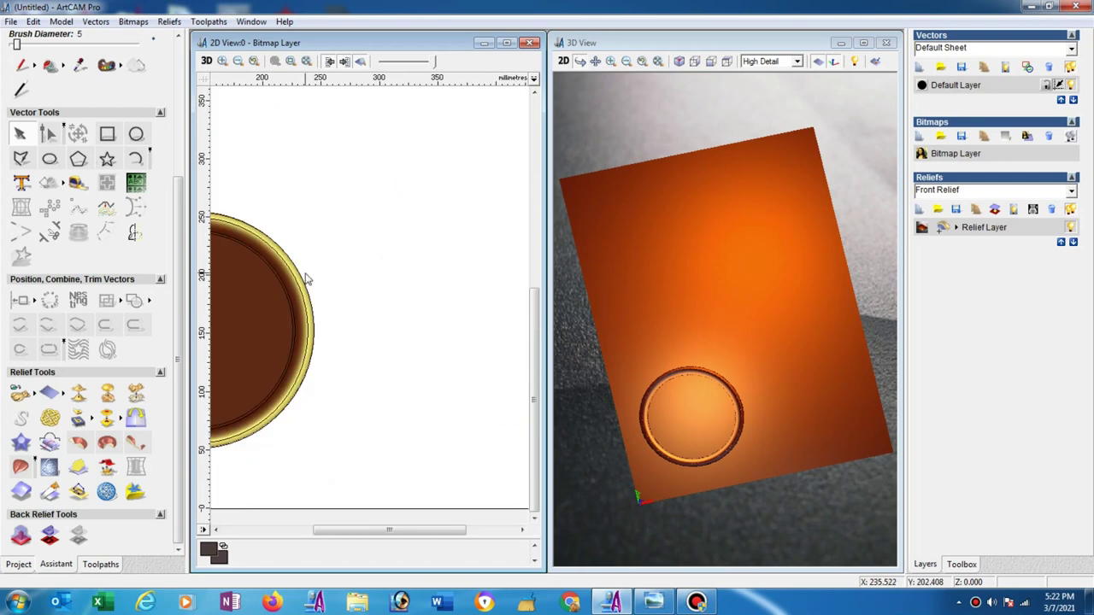
{"action": "scroll", "coordinate": [358, 456], "scroll_direction": "down", "scroll_amount": 2}
{"action": "scroll", "coordinate": [272, 446], "scroll_direction": "up", "scroll_amount": 3}
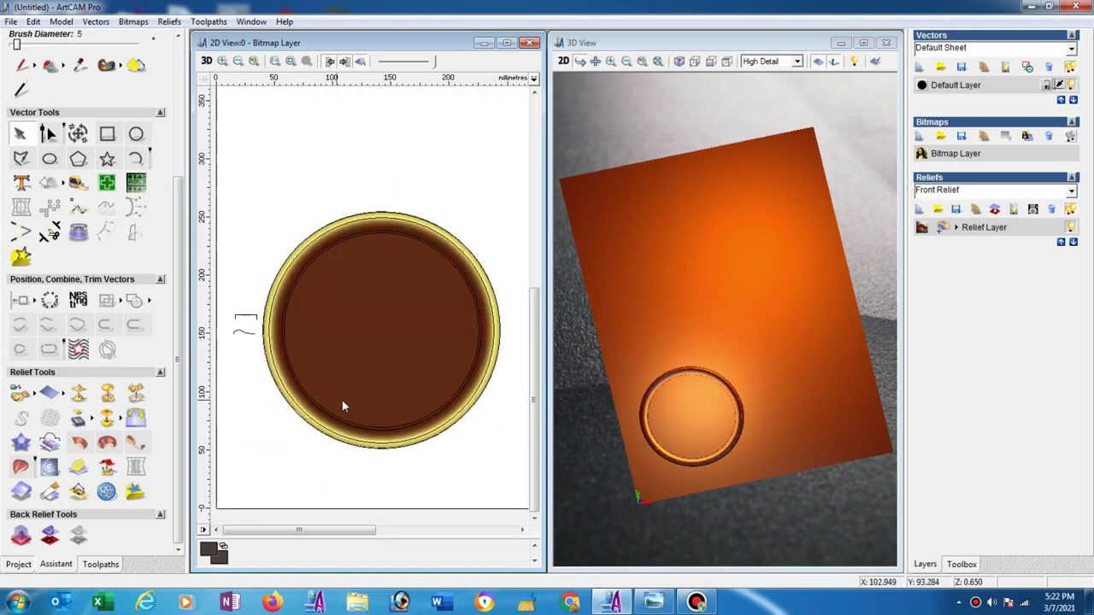
{"action": "mouse_move", "coordinate": [781, 378]}
{"action": "left_mouse_down"}
{"action": "mouse_move", "coordinate": [798, 403]}
{"action": "mouse_move", "coordinate": [757, 410]}
{"action": "left_mouse_up"}
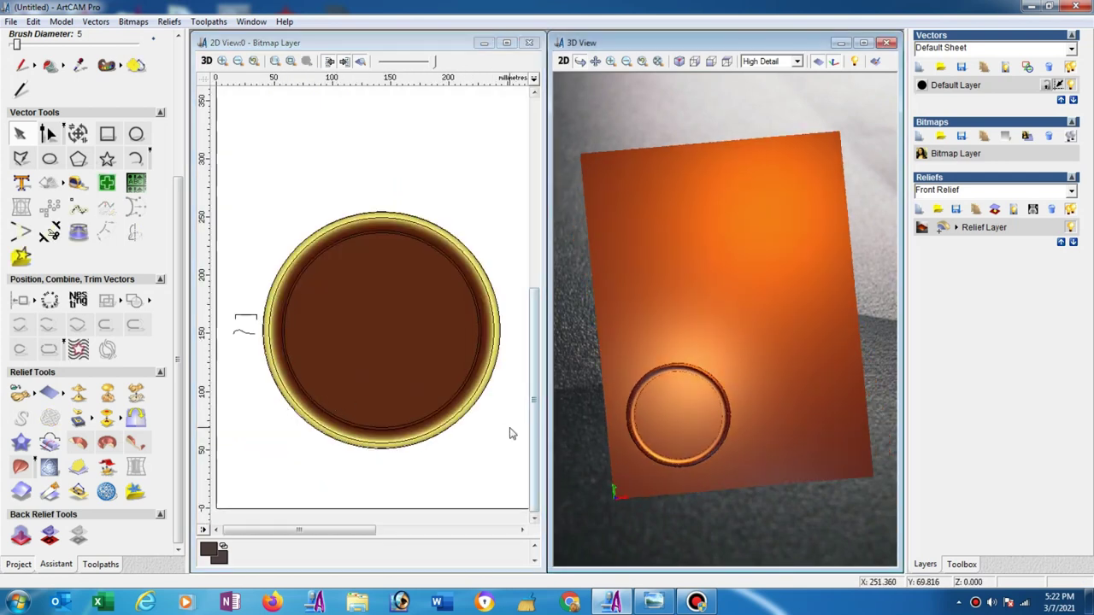
{"action": "left_click", "coordinate": [443, 433]}
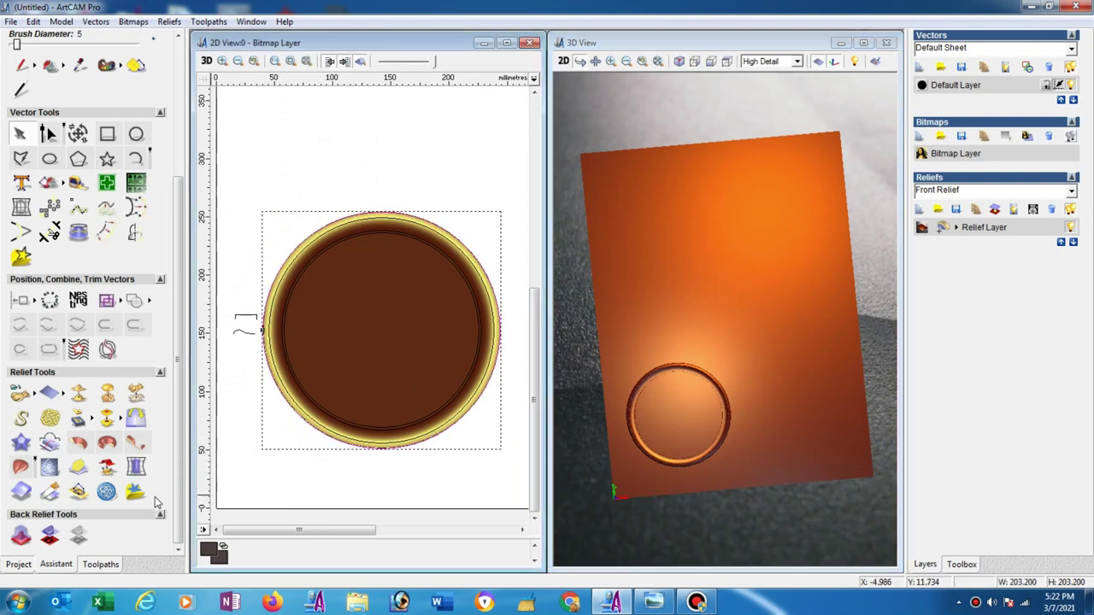
Start a raster Machine Relief toolpath limited to the selected vector
{"action": "left_click", "coordinate": [103, 565]}
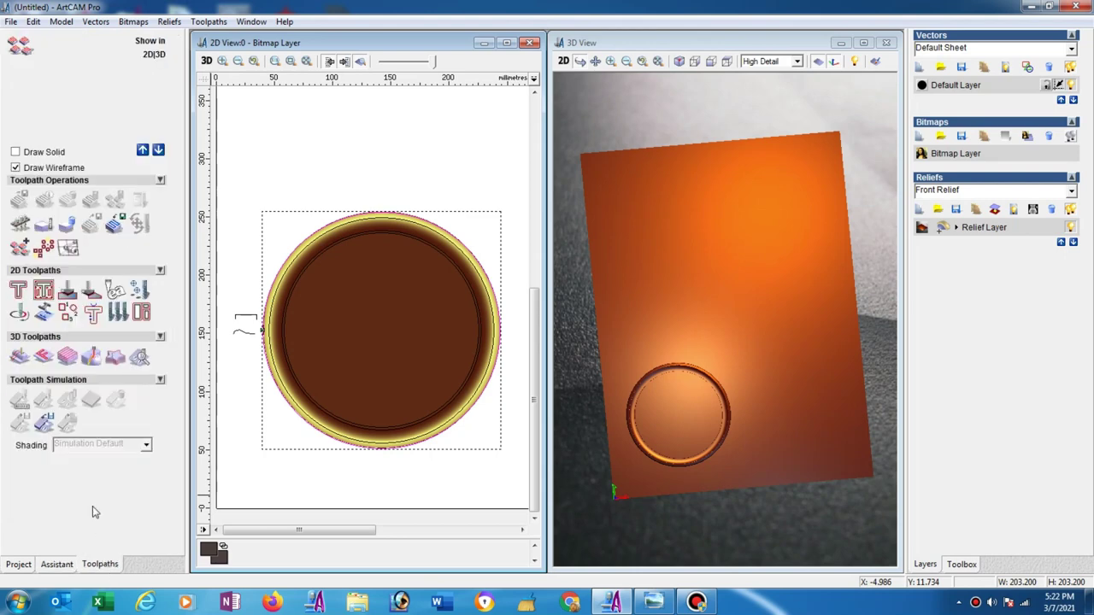
{"action": "left_click", "coordinate": [17, 358]}
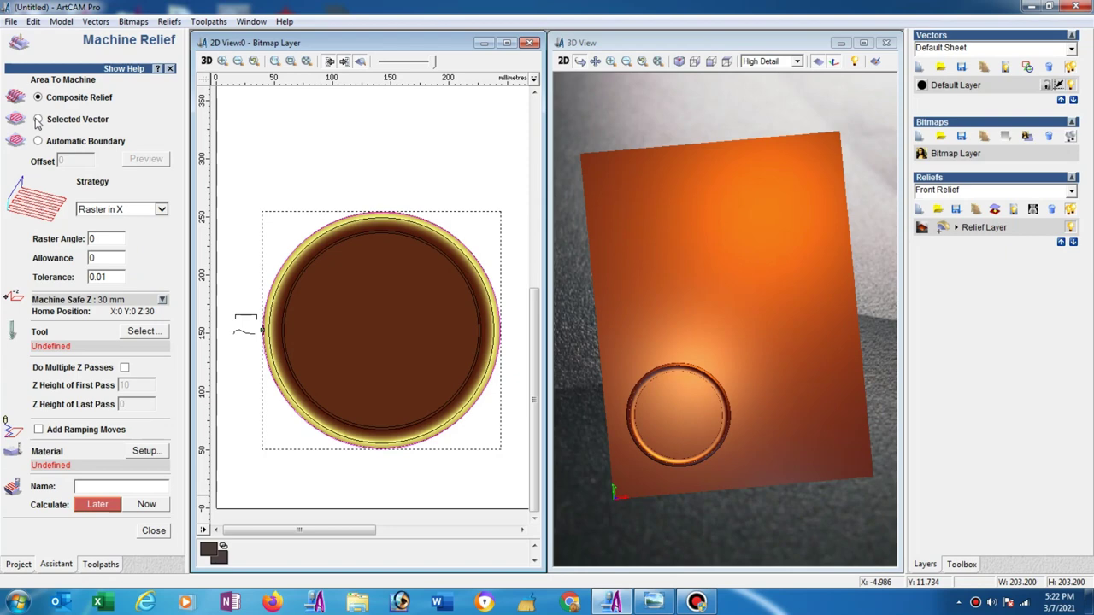
{"action": "left_click", "coordinate": [38, 120]}
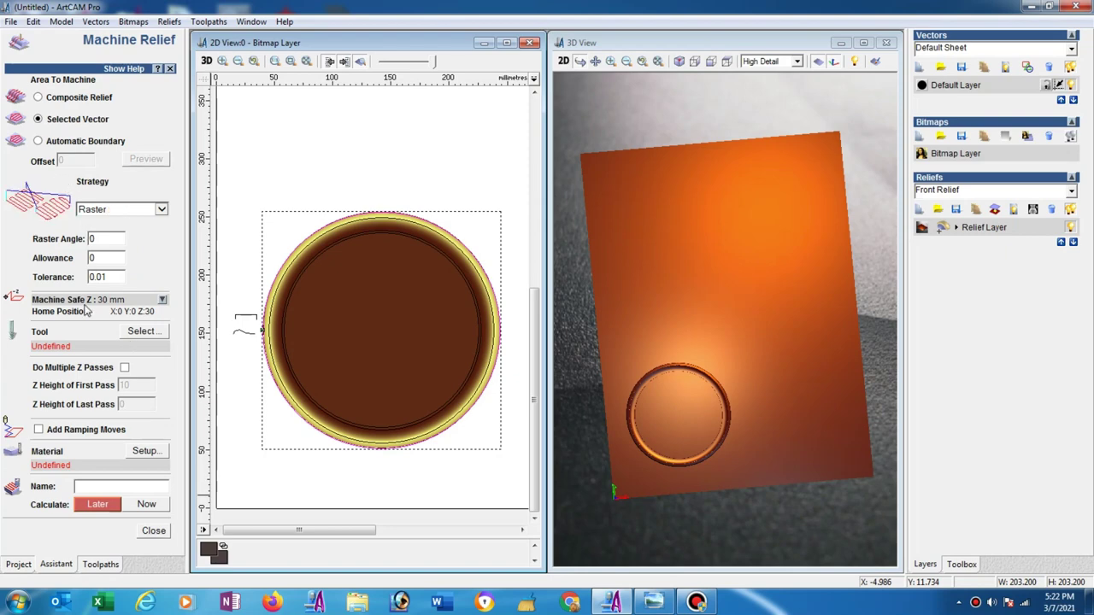
Choose the Ball Nose 6 mm tool from the database, keeping its parameters, for this toolpath
{"action": "left_click", "coordinate": [142, 333]}
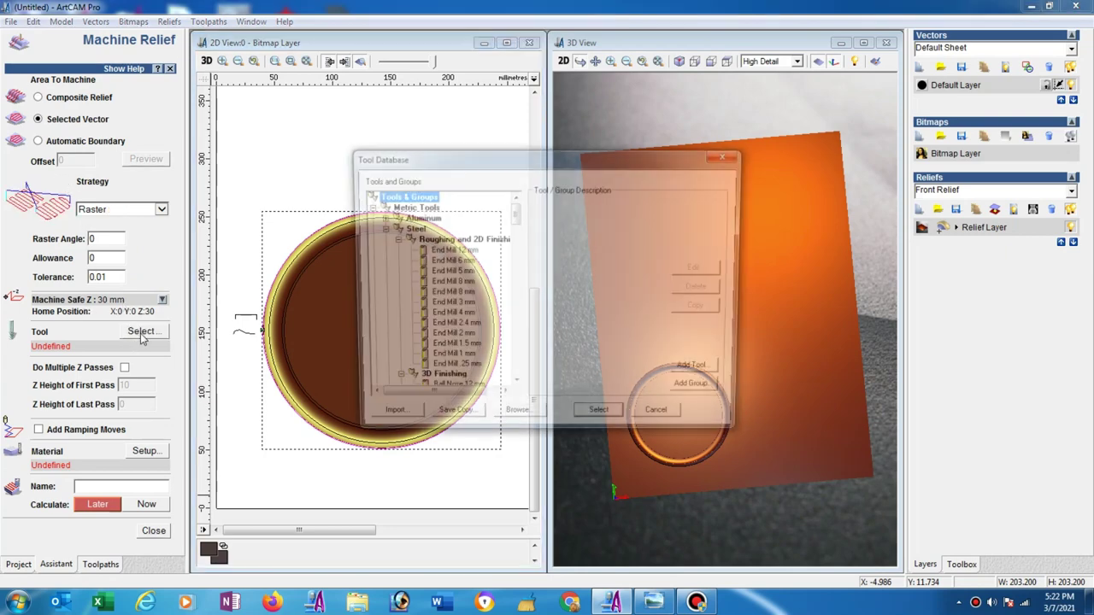
{"action": "mouse_move", "coordinate": [514, 205]}
{"action": "left_mouse_down"}
{"action": "mouse_move", "coordinate": [515, 260]}
{"action": "mouse_move", "coordinate": [516, 237]}
{"action": "left_mouse_up"}
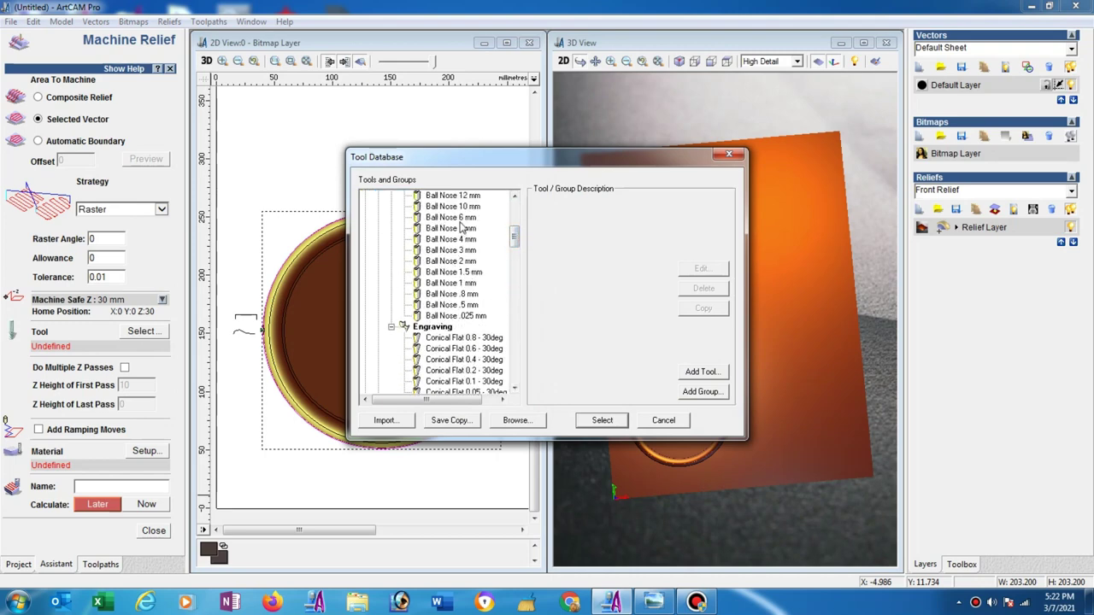
{"action": "left_click", "coordinate": [459, 219]}
{"action": "left_click", "coordinate": [697, 270]}
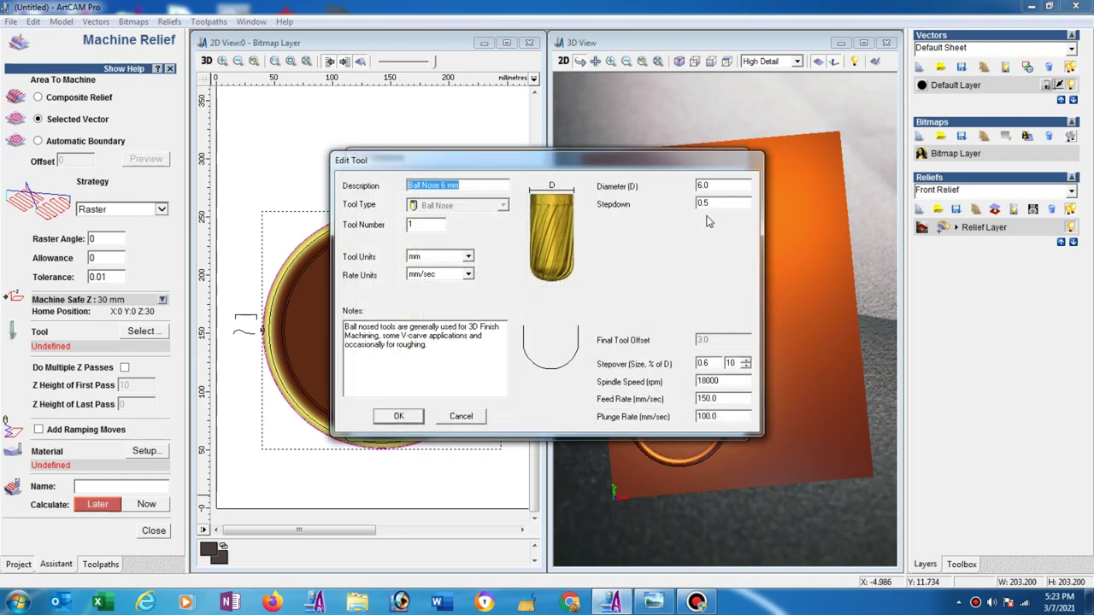
{"action": "left_click", "coordinate": [399, 417]}
{"action": "left_click", "coordinate": [409, 416]}
{"action": "left_click", "coordinate": [405, 417]}
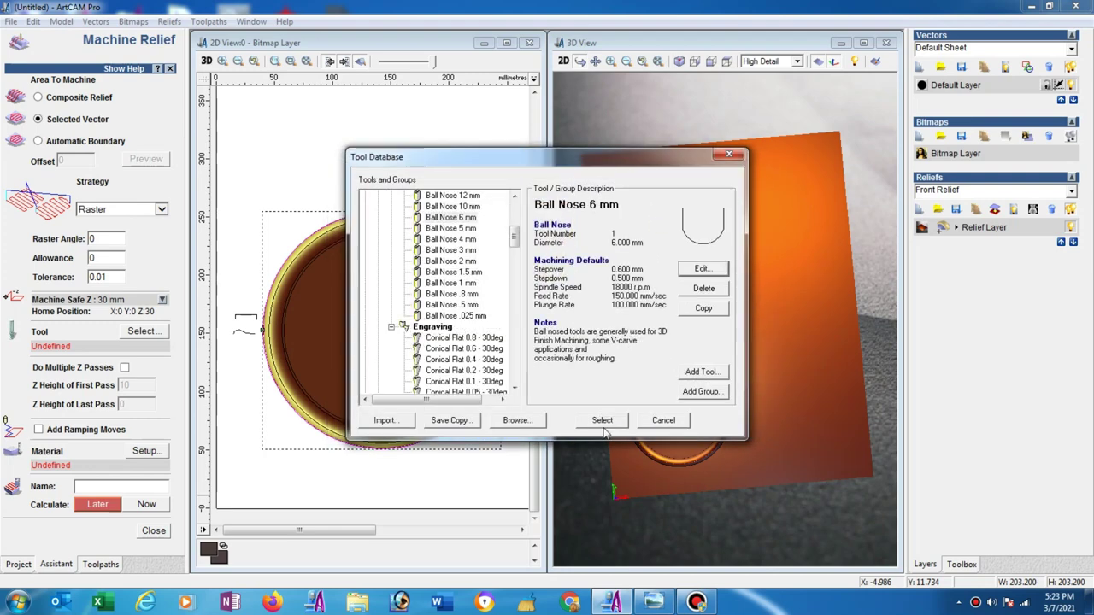
{"action": "left_click", "coordinate": [664, 420]}
{"action": "left_click", "coordinate": [145, 451]}
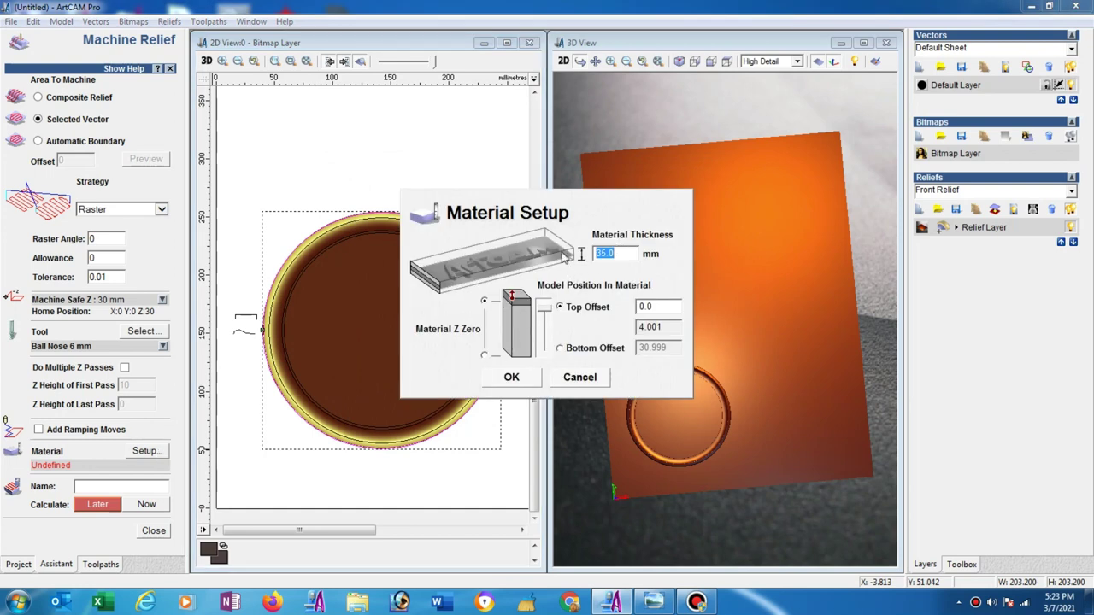
{"action": "type", "text": "220"}
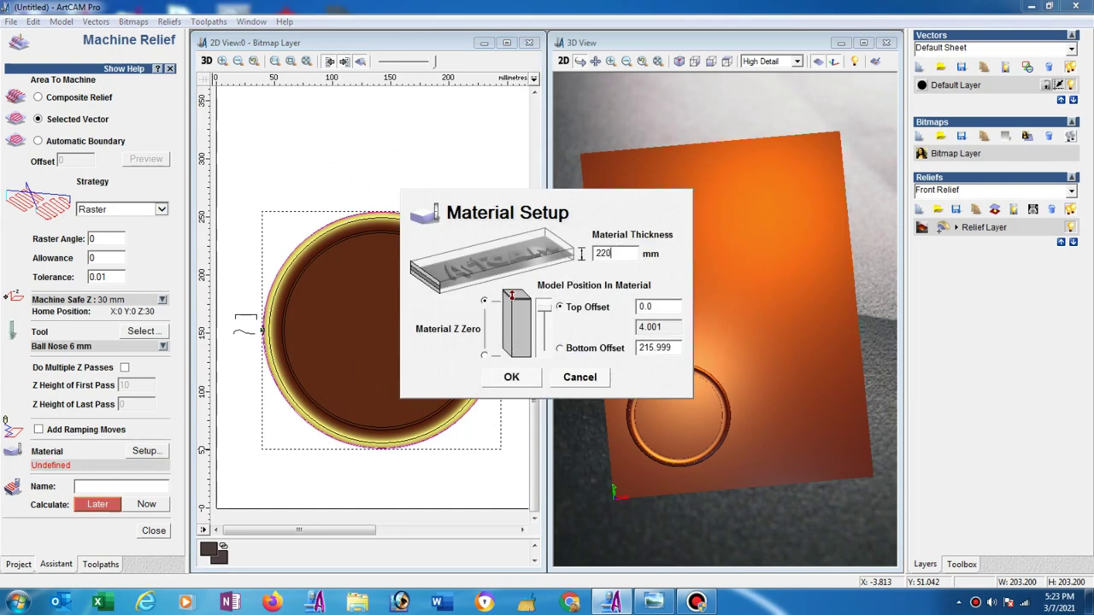
Change material thickness from 35 to 22 mm and calculate the raster relief toolpath
{"action": "double_click", "coordinate": [613, 255]}
{"action": "type", "text": "22"}
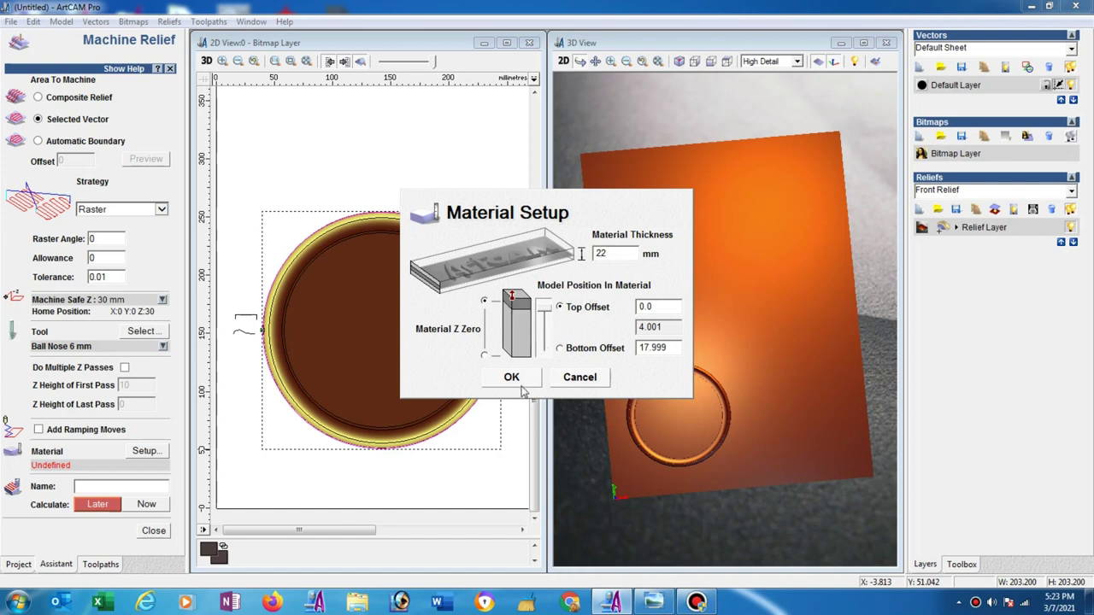
{"action": "left_click", "coordinate": [519, 382]}
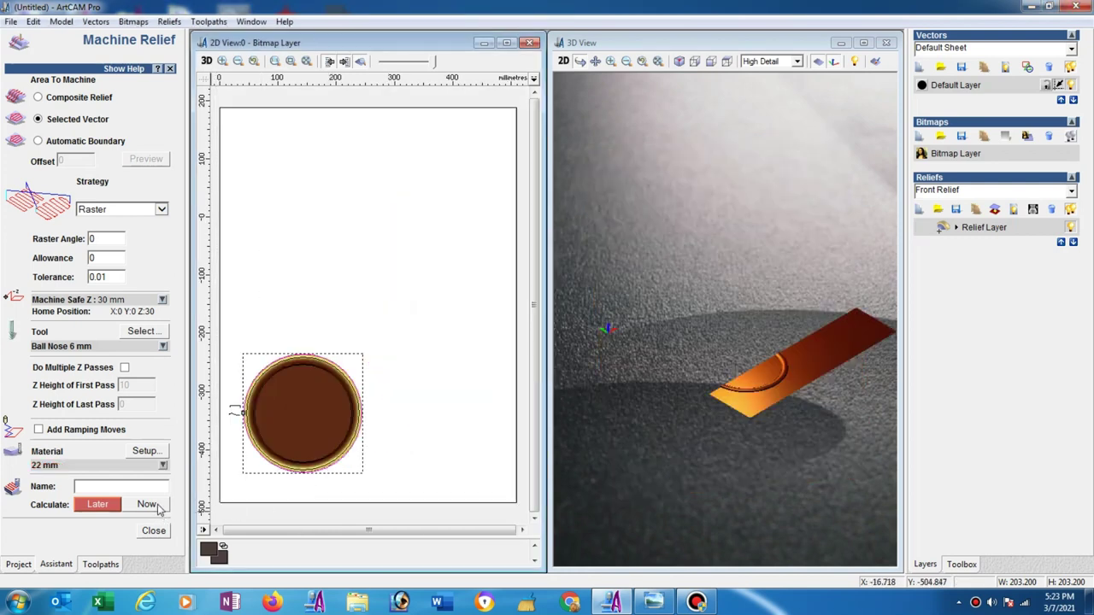
{"action": "left_click", "coordinate": [147, 505]}
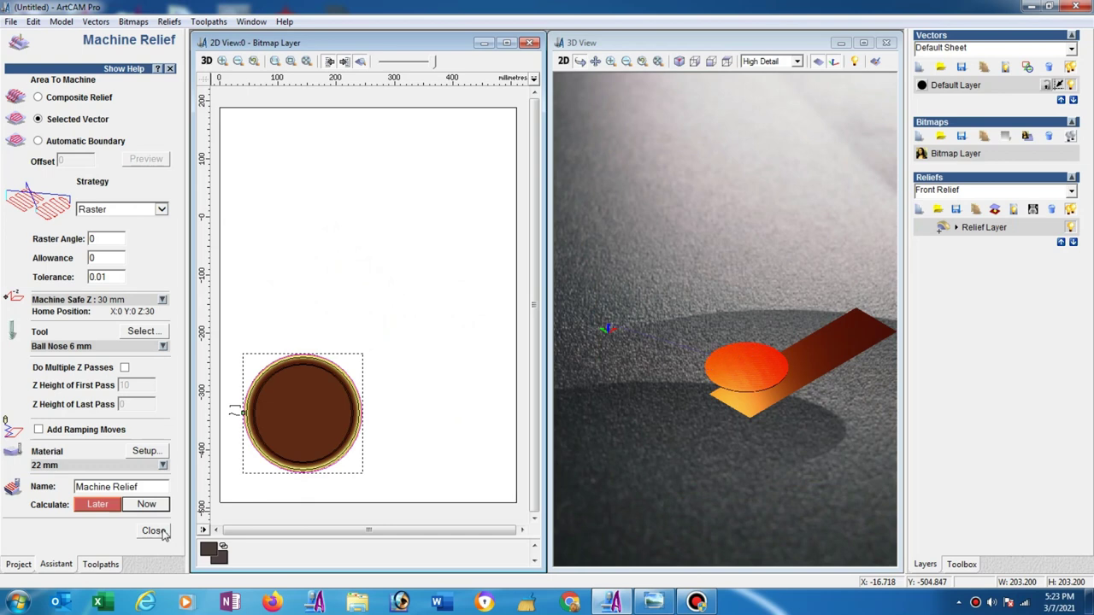
Run a 3D simulation of the Machine Relief toolpath on the defined block
{"action": "left_click", "coordinate": [154, 531]}
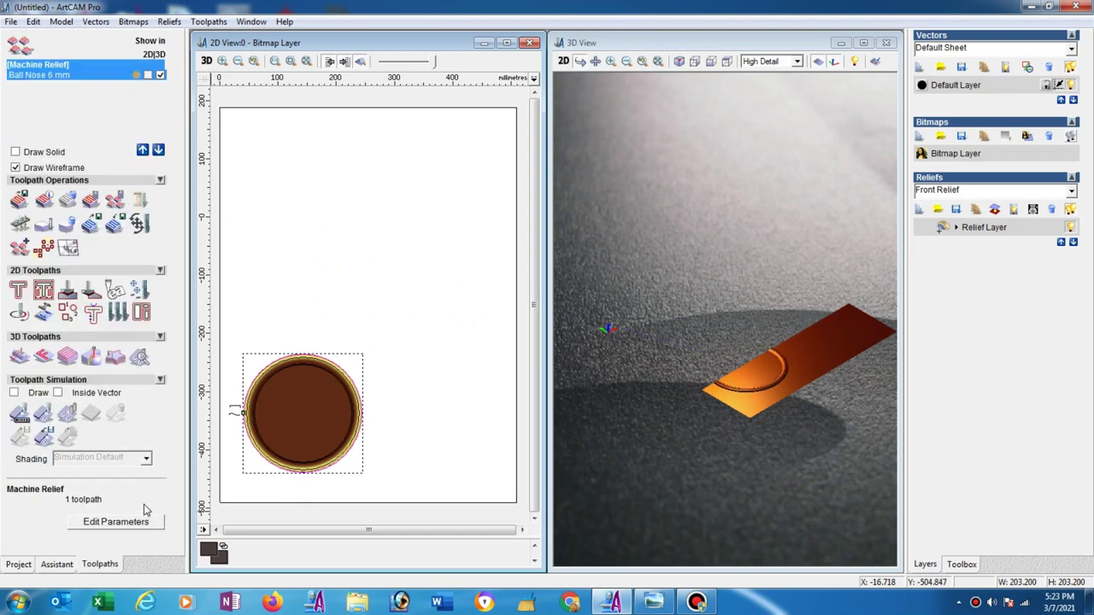
{"action": "left_click", "coordinate": [42, 414]}
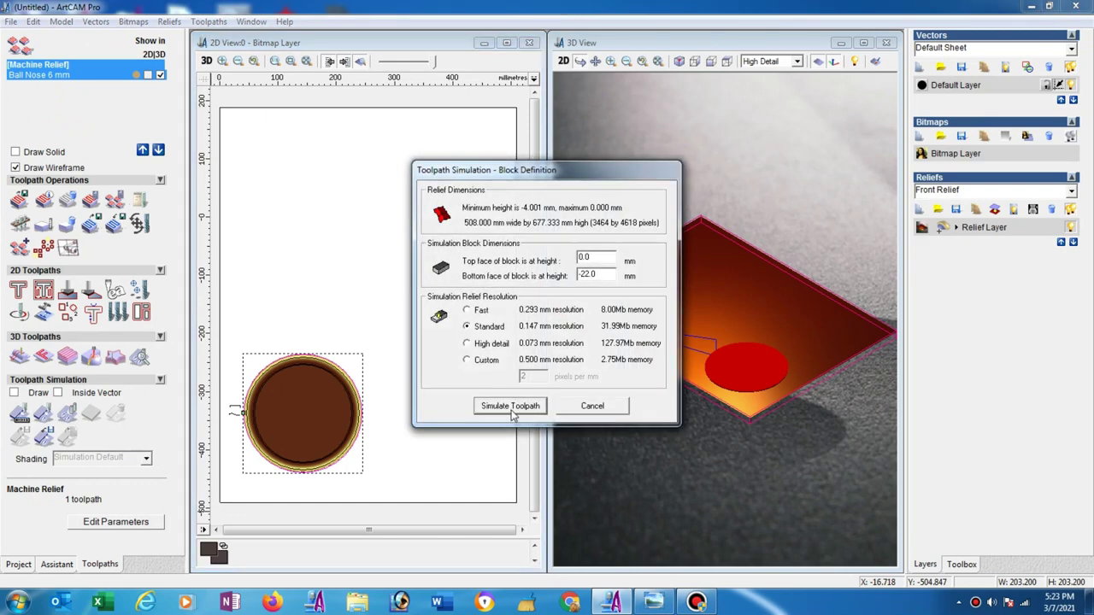
{"action": "left_click", "coordinate": [510, 406]}
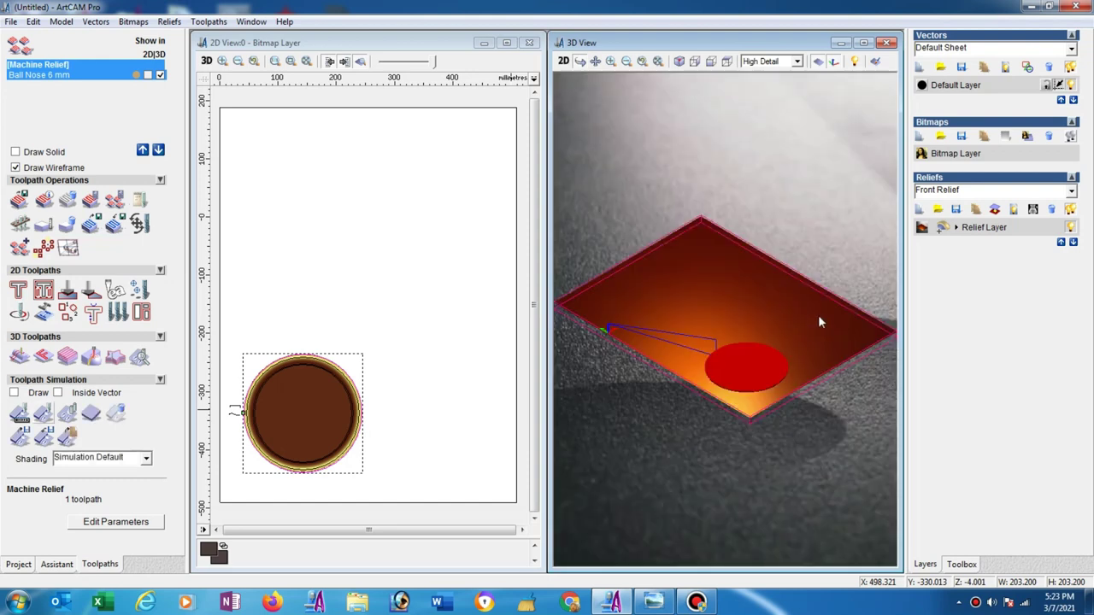
Orbit, zoom and pan the simulated block to view the carved ring head-on
{"action": "left_click_drag", "start_coordinate": [817, 354], "coordinate": [784, 464]}
{"action": "scroll", "coordinate": [706, 386], "scroll_direction": "up", "scroll_amount": 3}
{"action": "scroll", "coordinate": [728, 323], "scroll_direction": "up", "scroll_amount": 3}
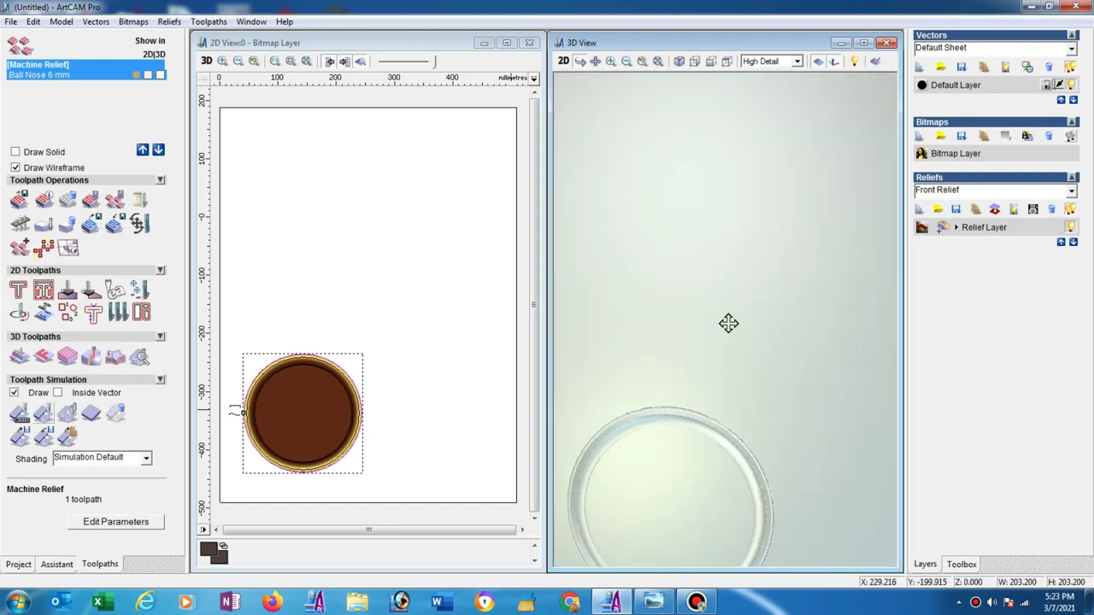
{"action": "left_click_drag", "start_coordinate": [718, 305], "coordinate": [701, 315]}
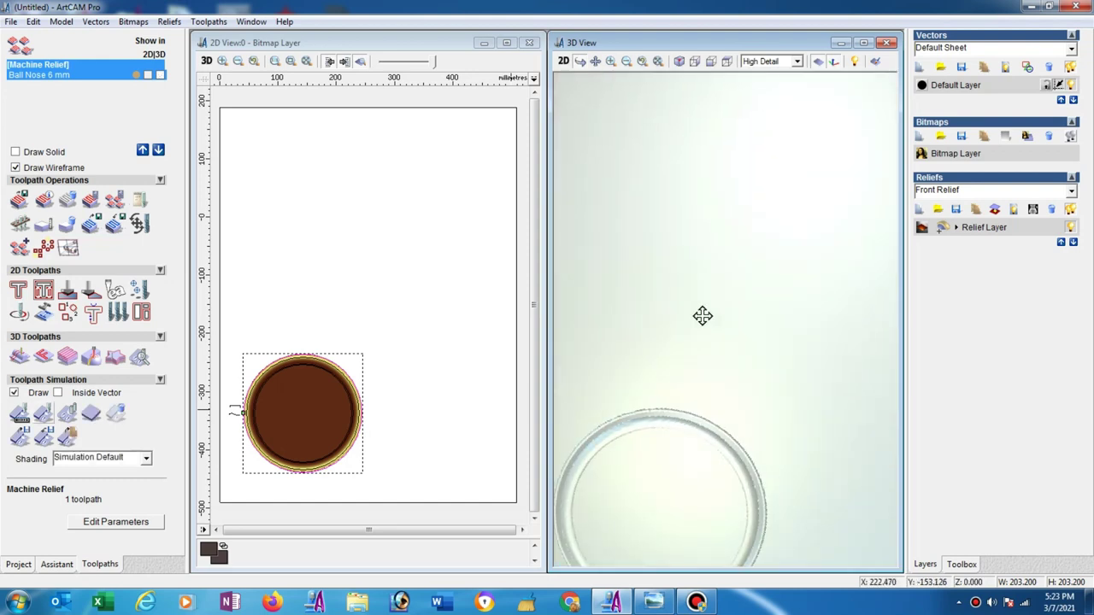
{"action": "left_click", "coordinate": [595, 62]}
{"action": "left_click_drag", "start_coordinate": [766, 339], "coordinate": [674, 192]}
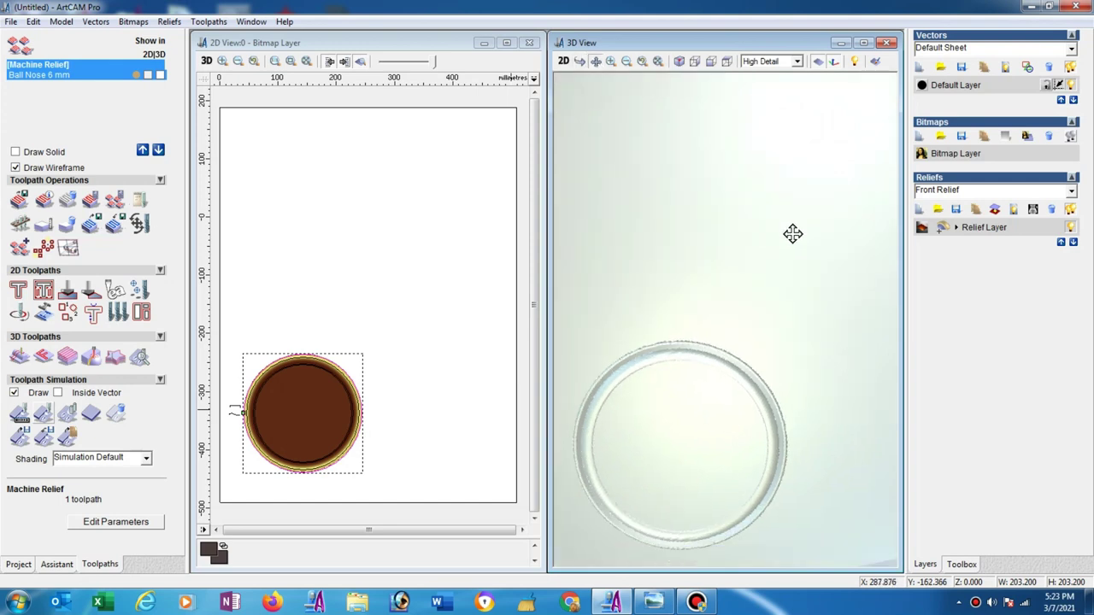
{"action": "left_click", "coordinate": [580, 62]}
{"action": "mouse_move", "coordinate": [761, 286]}
{"action": "left_mouse_down"}
{"action": "mouse_move", "coordinate": [757, 264]}
{"action": "mouse_move", "coordinate": [716, 339]}
{"action": "mouse_move", "coordinate": [699, 404]}
{"action": "mouse_move", "coordinate": [755, 379]}
{"action": "left_mouse_up"}
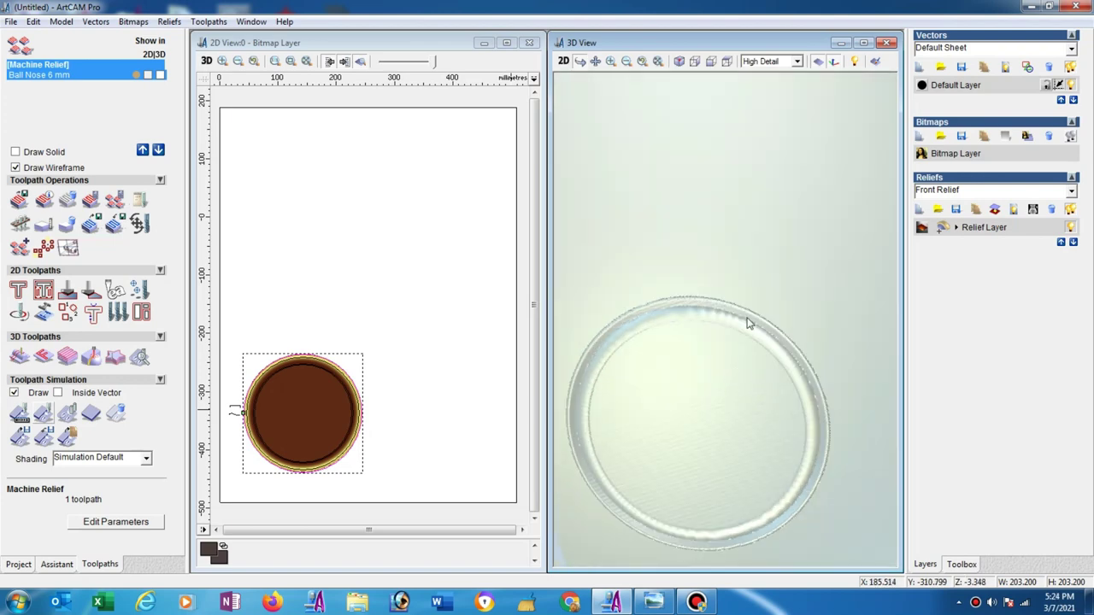
{"action": "left_click_drag", "start_coordinate": [741, 242], "coordinate": [725, 244]}
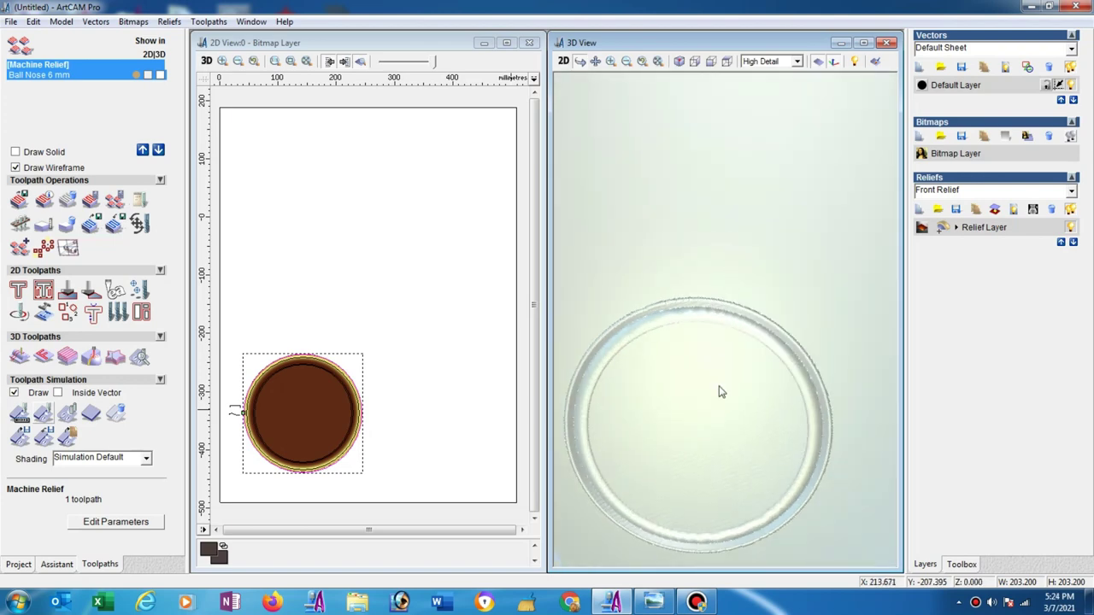